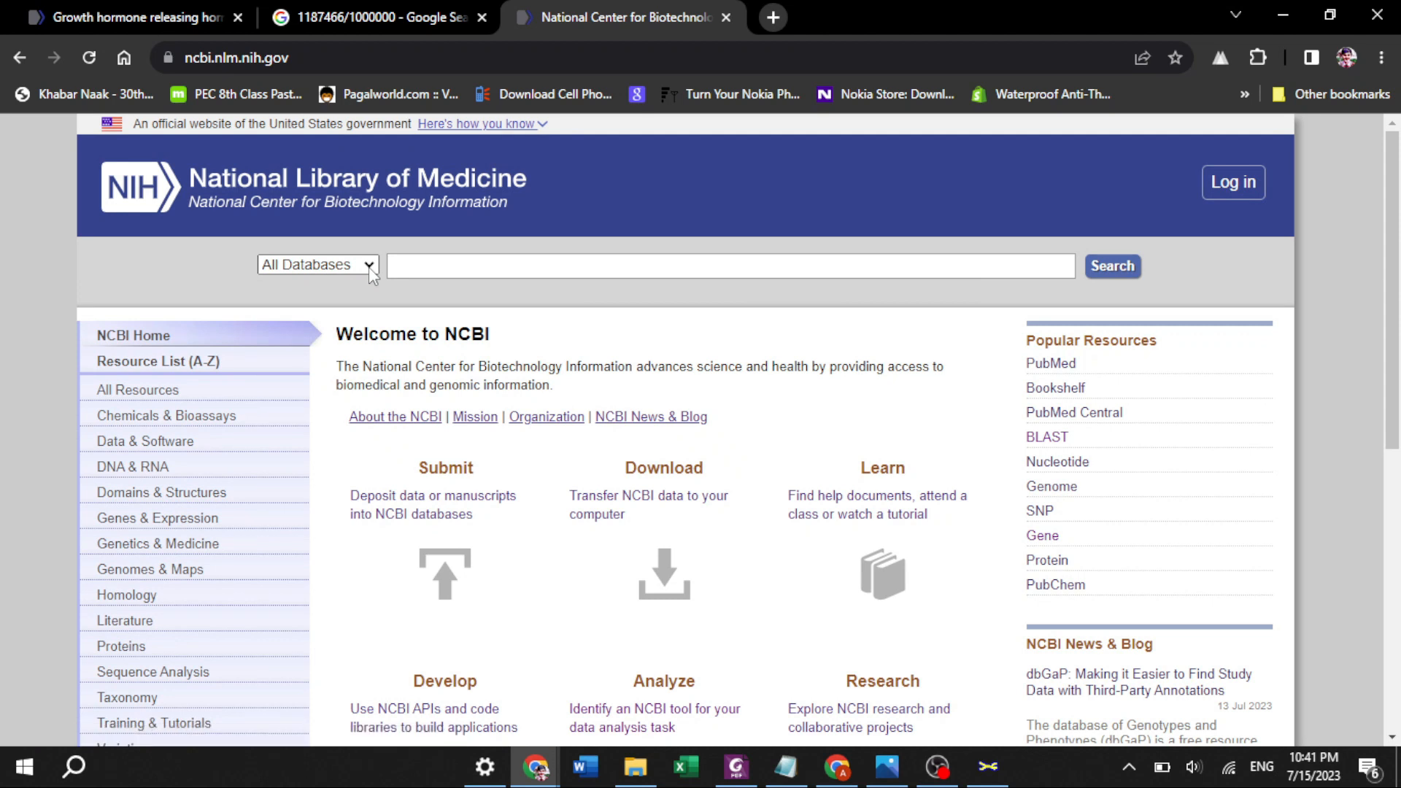
Step: Search the NCBI Genome database for Gallus gallus
left_click(370, 267)
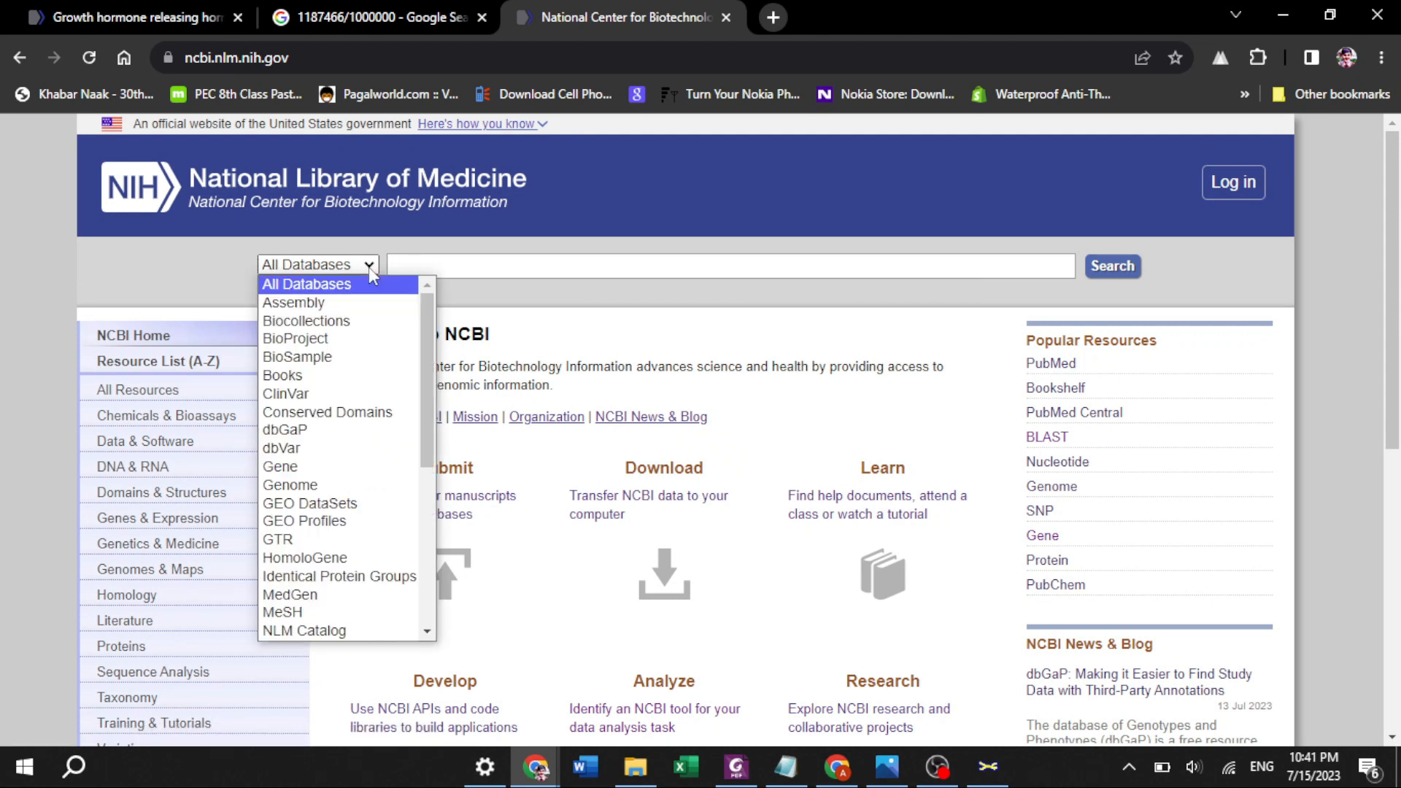
left_click(350, 486)
left_click(460, 267)
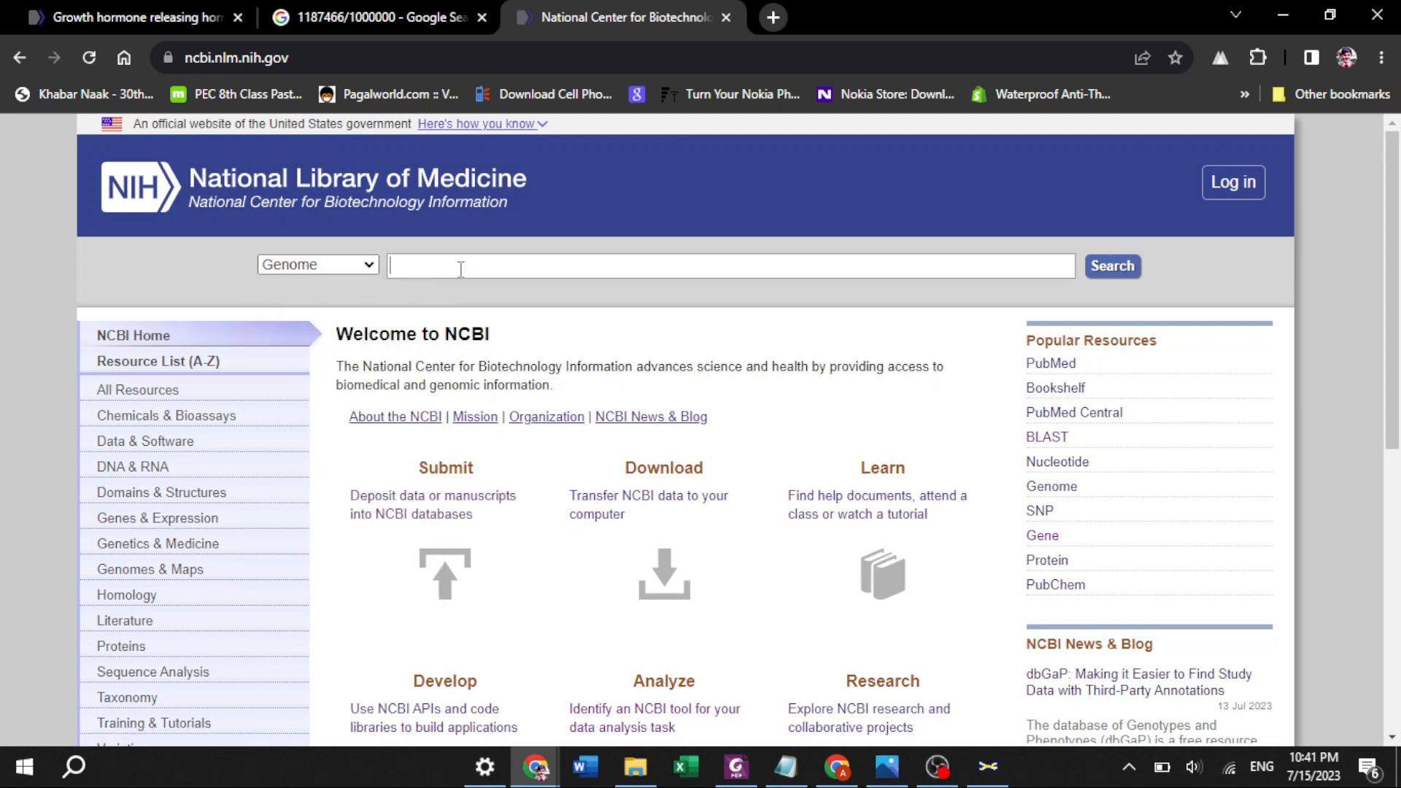
type("Gallus gallus")
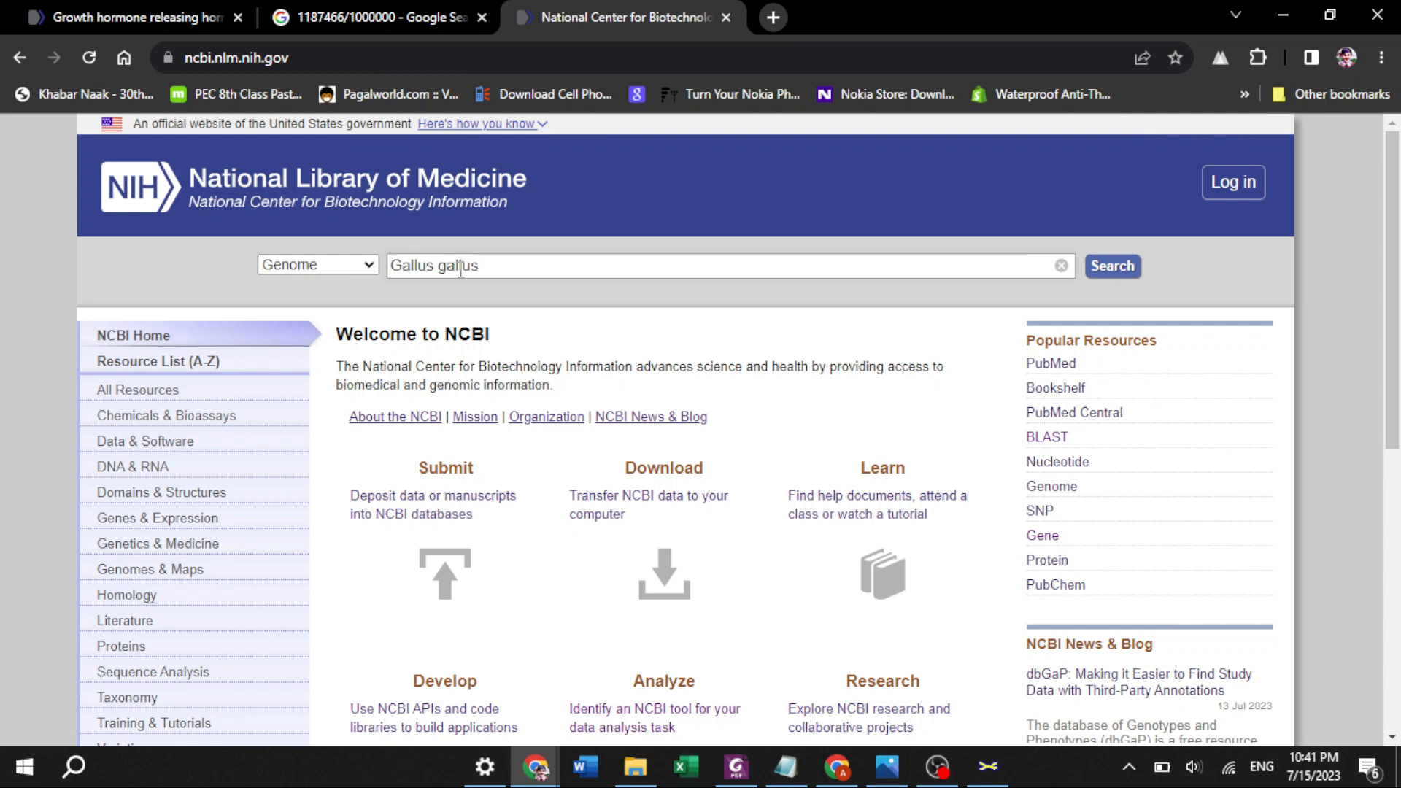
key("Return")
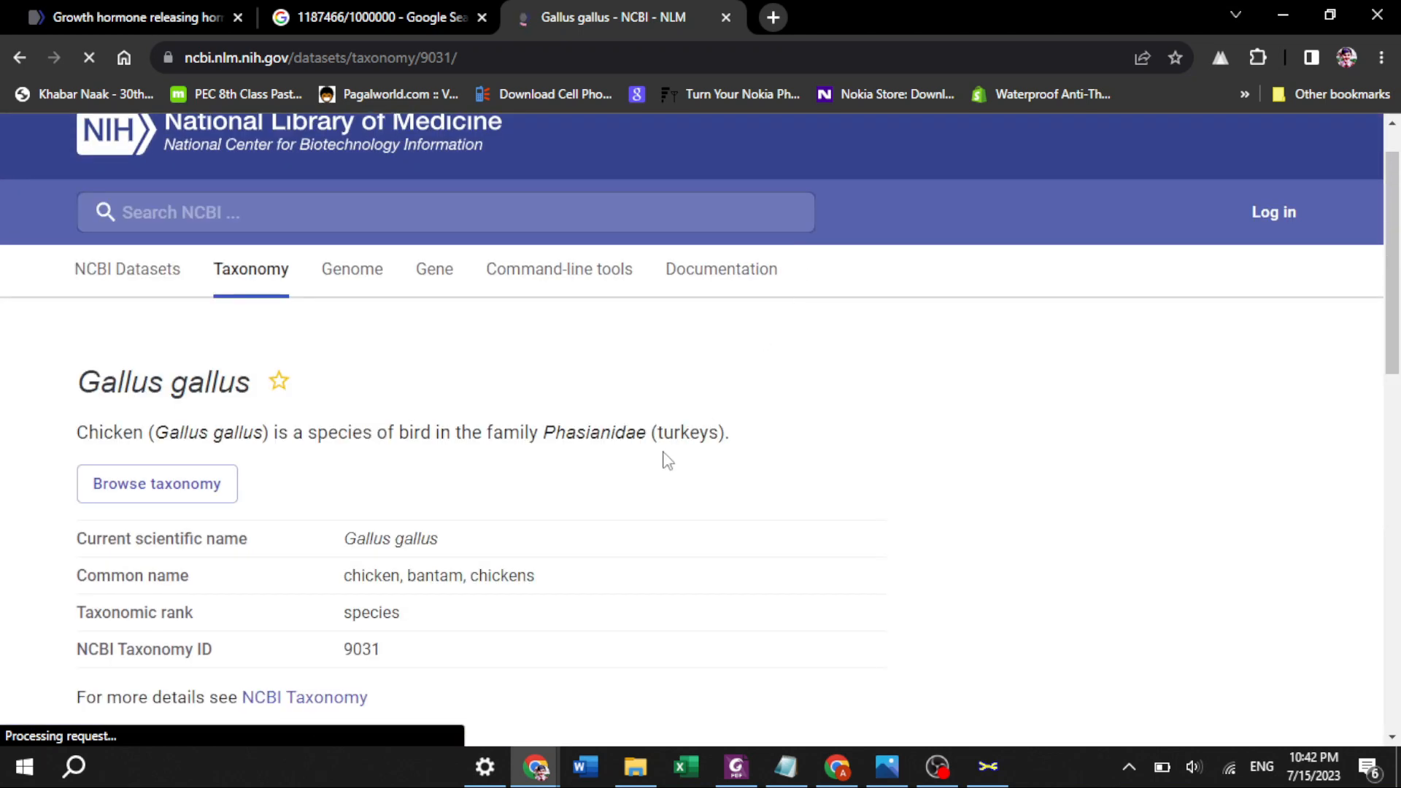
Step: Examine the Gallus gallus taxonomy page, including its species details and database links
scroll(654, 629, "up", 1)
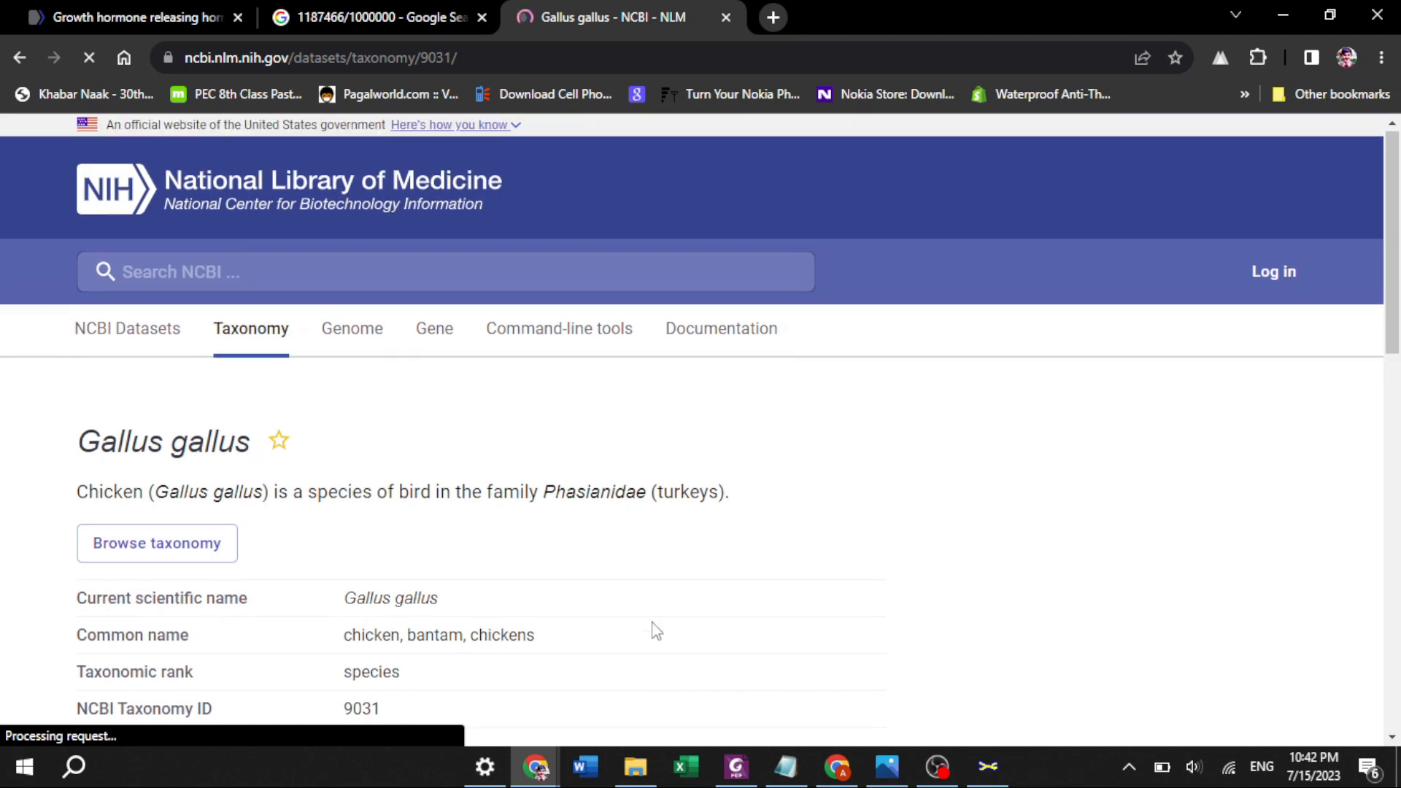
scroll(629, 567, "down", 3)
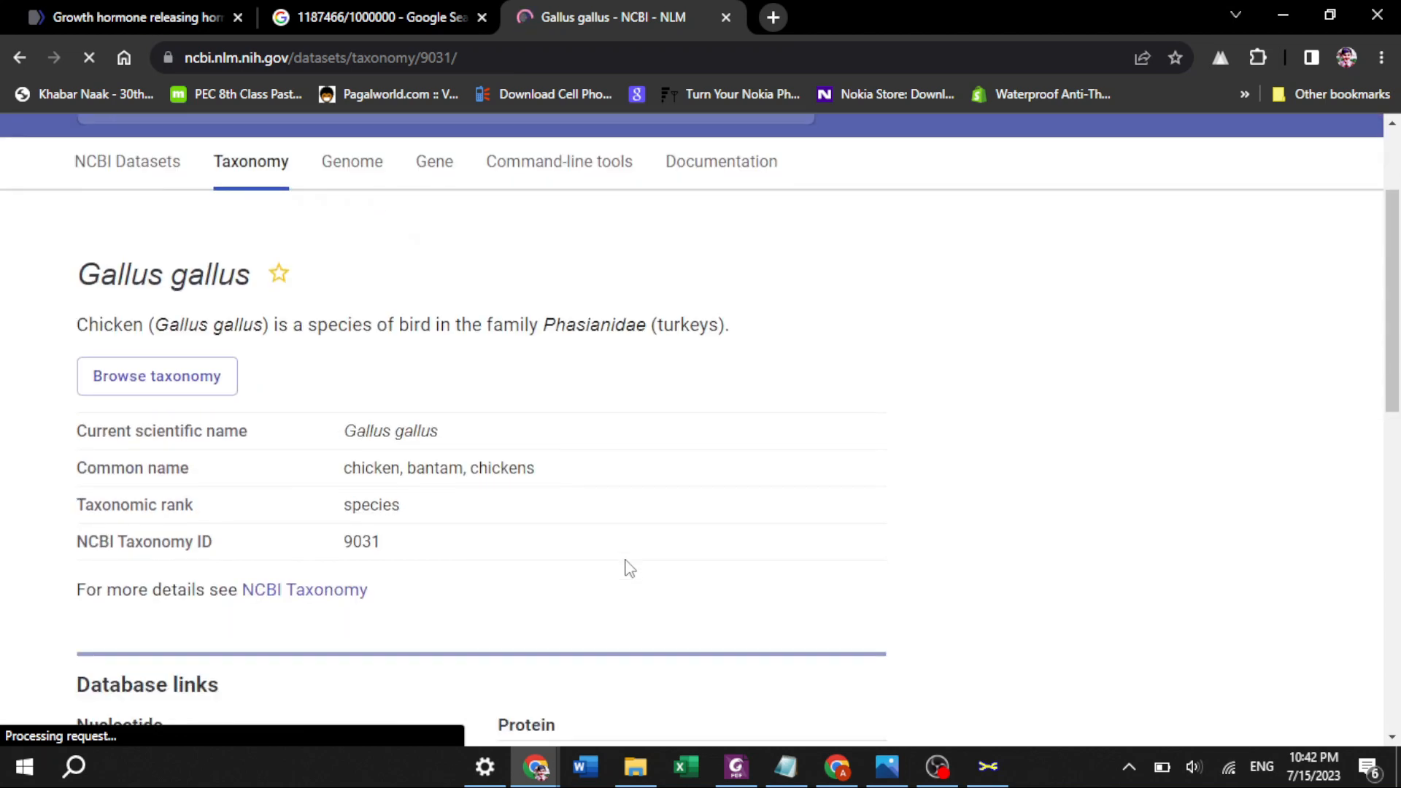
scroll(629, 567, "down", 4)
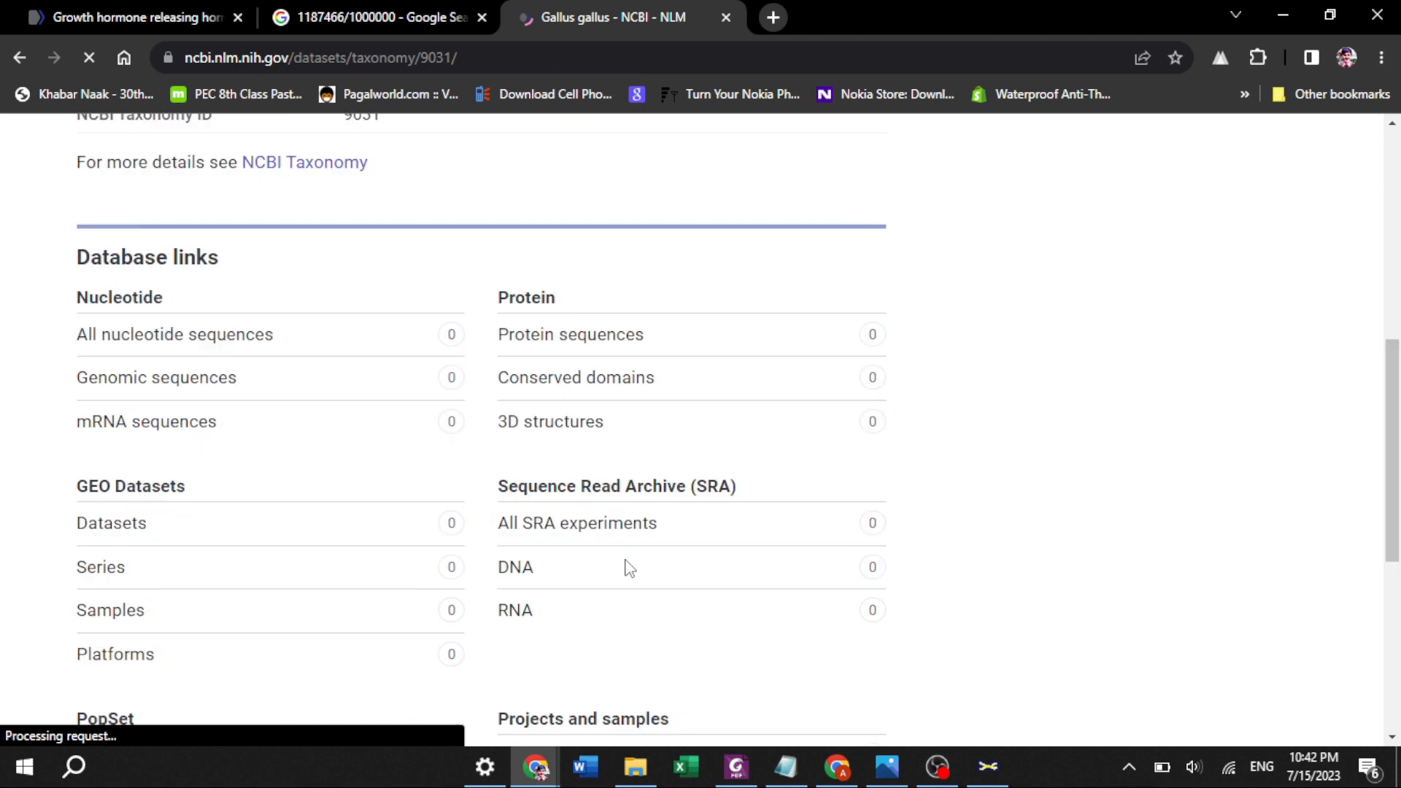
scroll(625, 560, "down", 5)
scroll(624, 560, "up", 12)
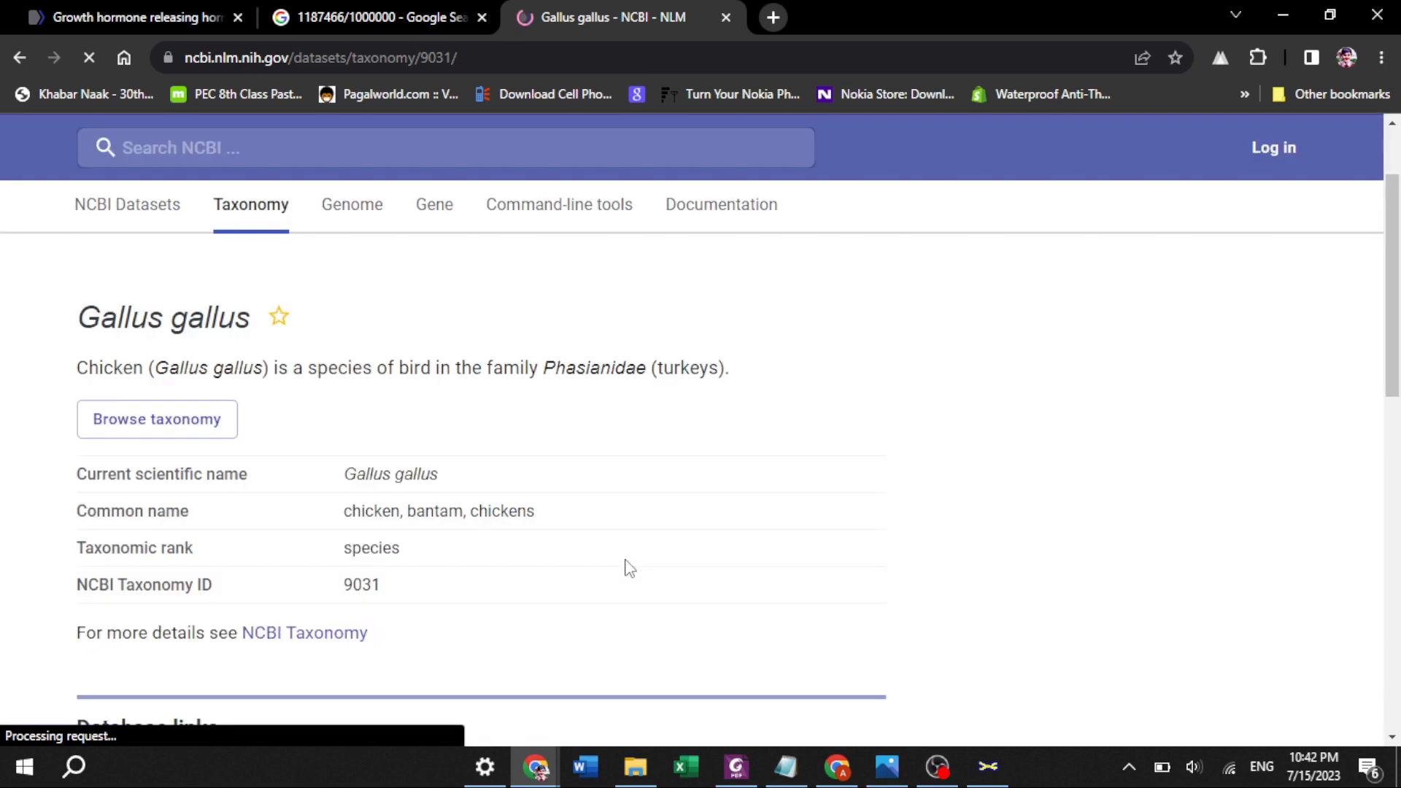
scroll(629, 568, "down", 2)
scroll(629, 567, "up", 3)
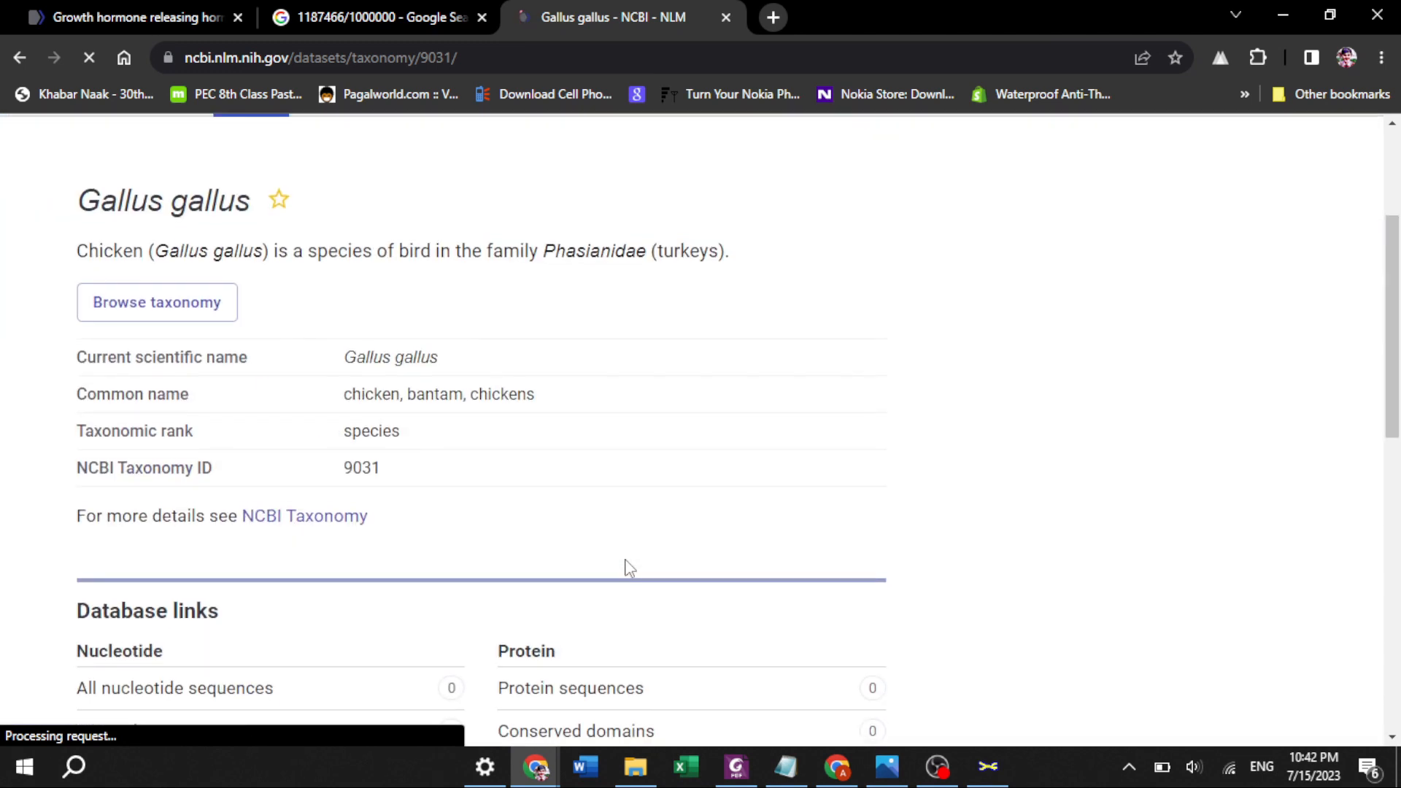
scroll(629, 568, "up", 1)
scroll(629, 568, "down", 2)
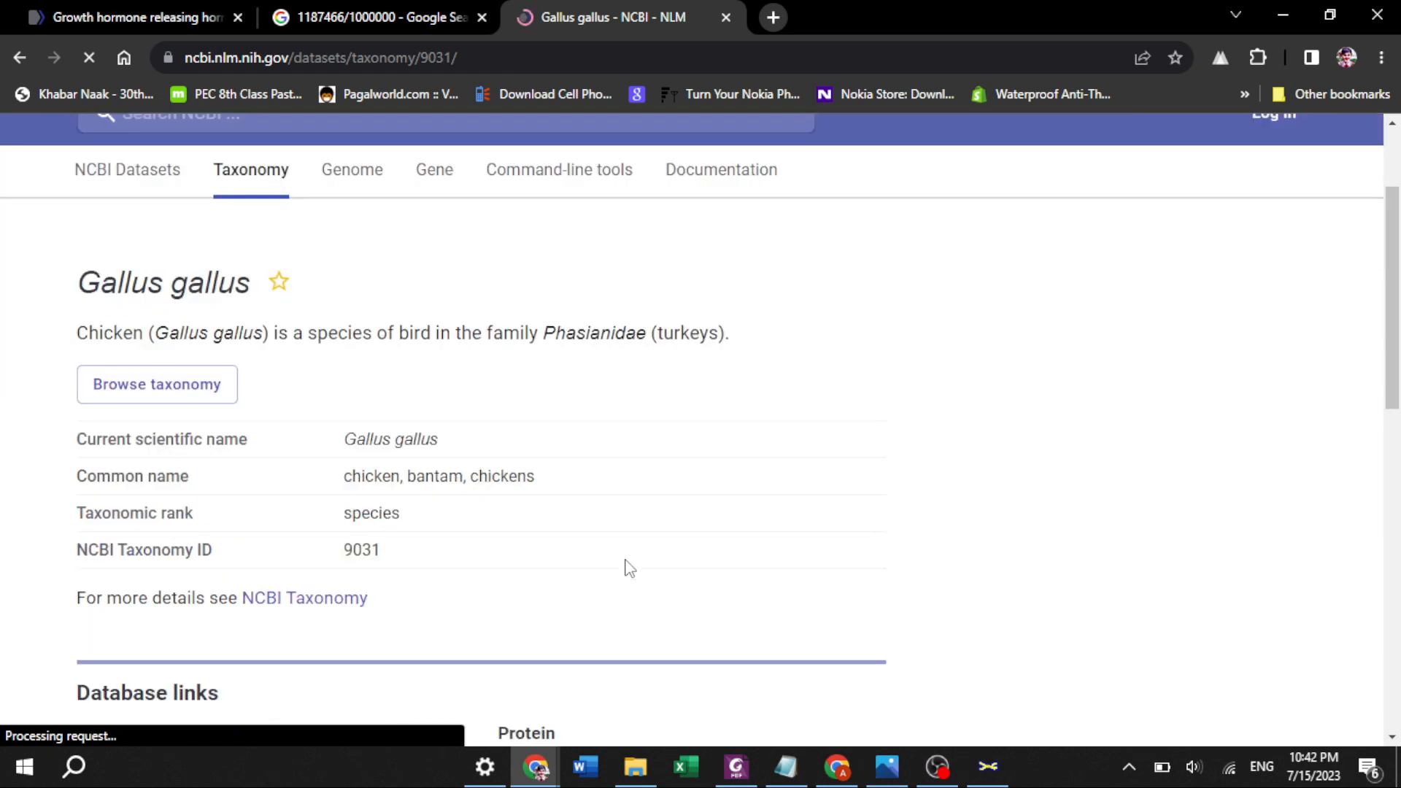
Step: Open the legacy Genome page for Gallus gallus from the taxonomy record
right_click(622, 301)
left_click(431, 638)
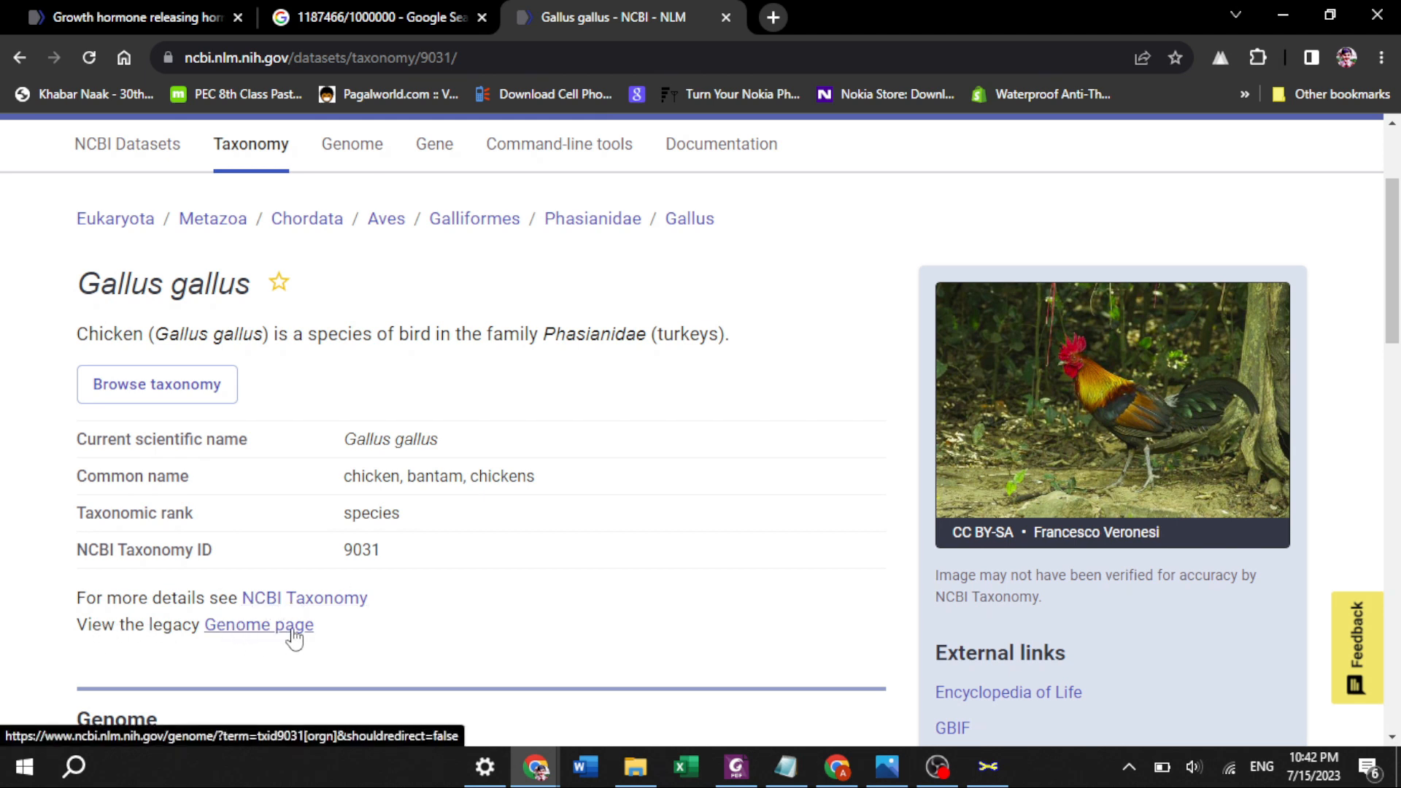
left_click(249, 635)
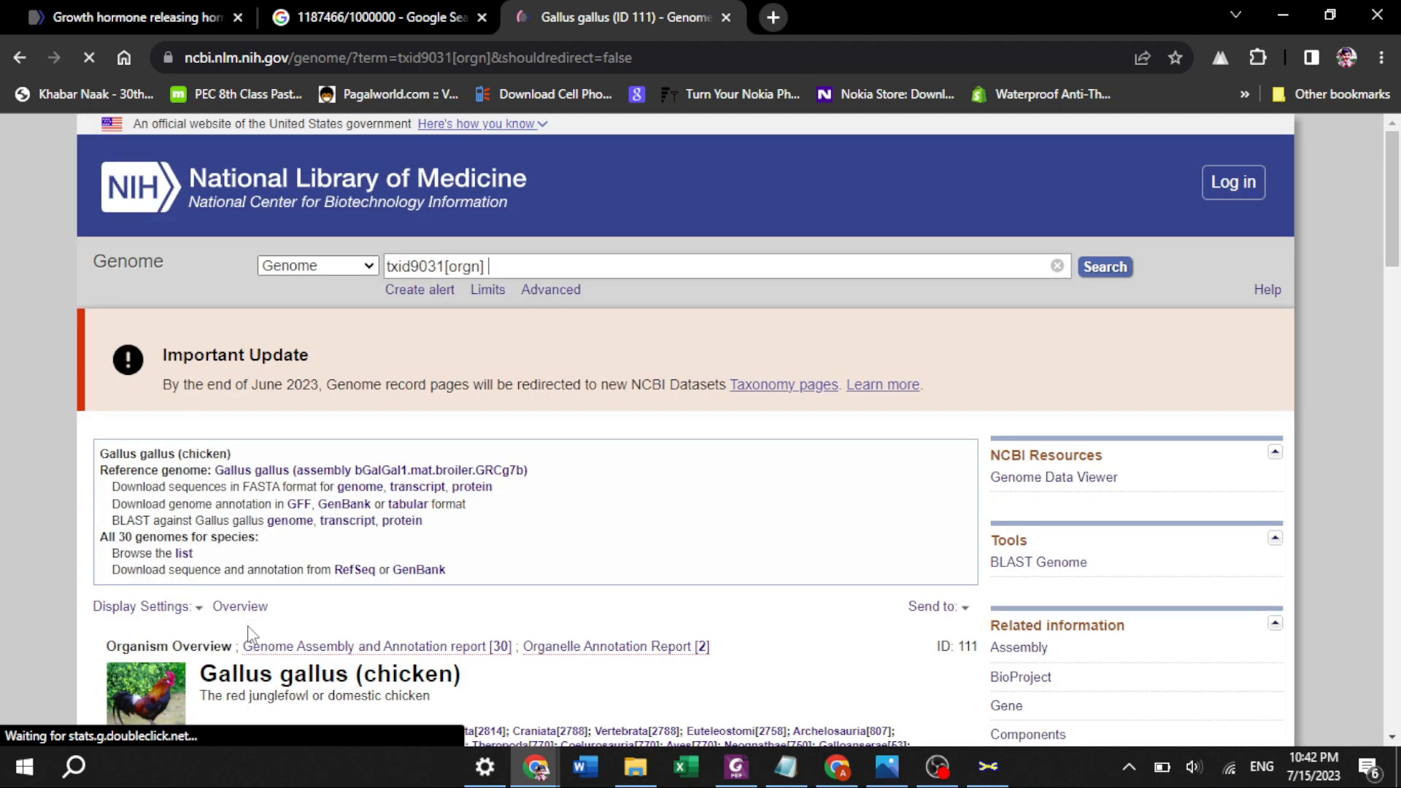
Step: Examine the reference genome's chromosome table on the Gallus gallus genome page, from chromosome 1 to the unplaced row
scroll(248, 631, "down", 4)
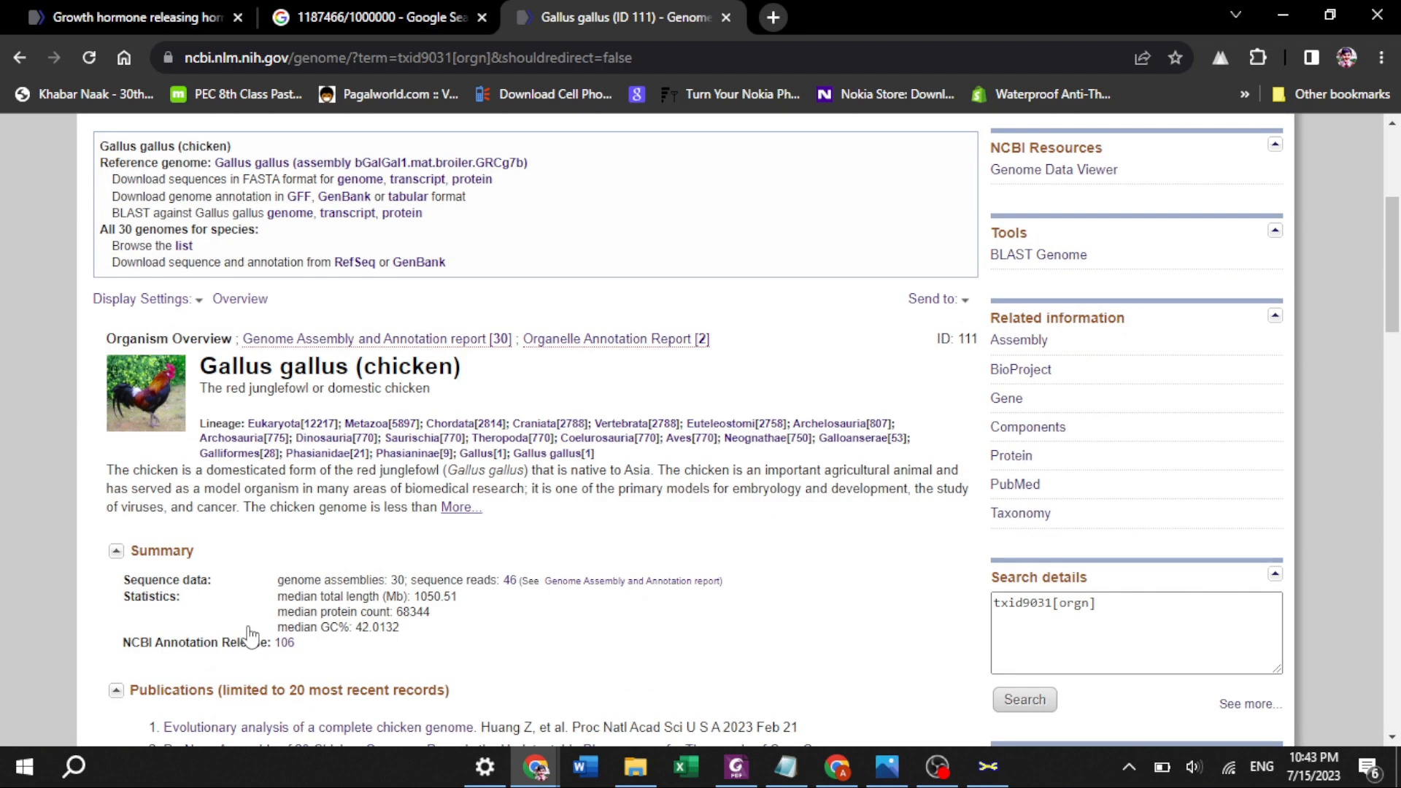
scroll(248, 635, "down", 8)
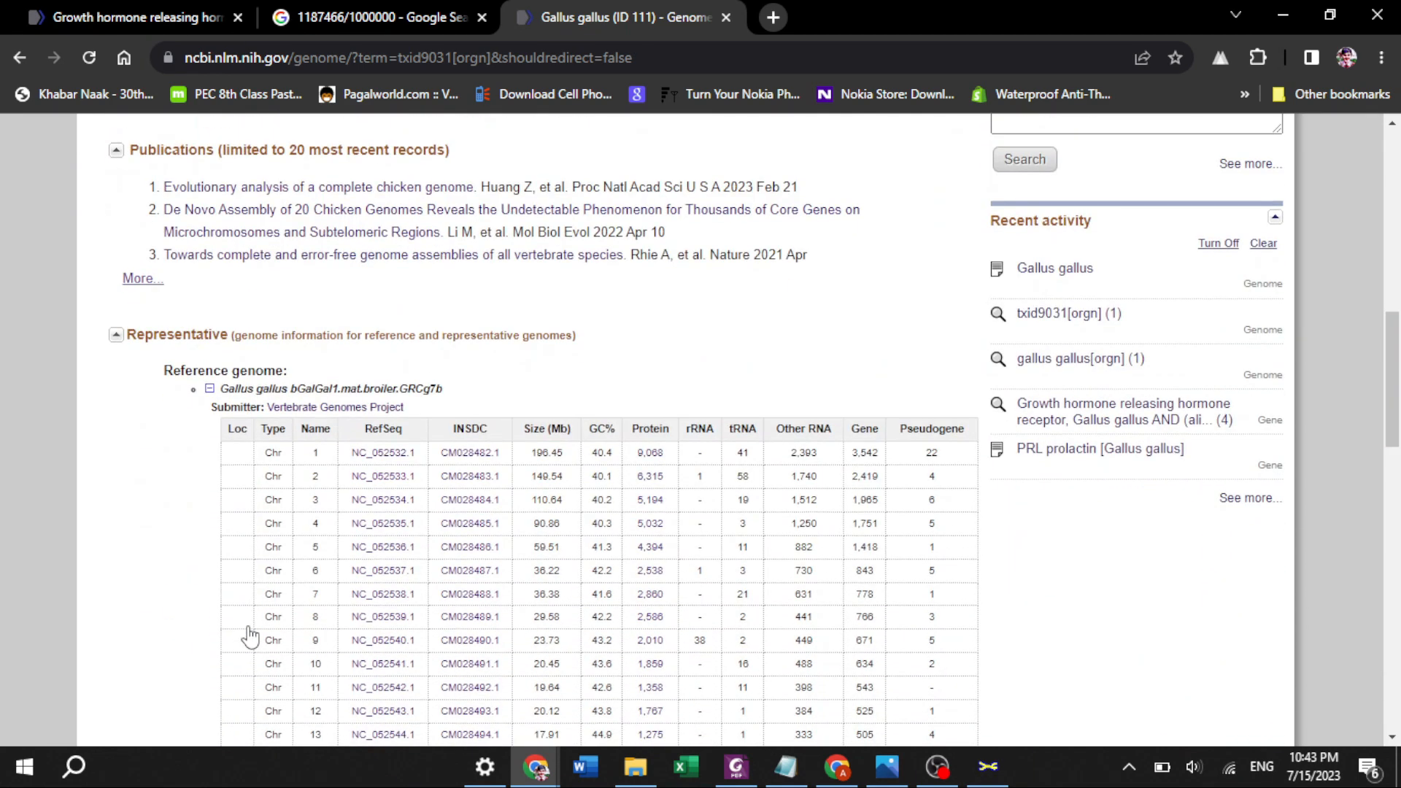
scroll(250, 635, "down", 7)
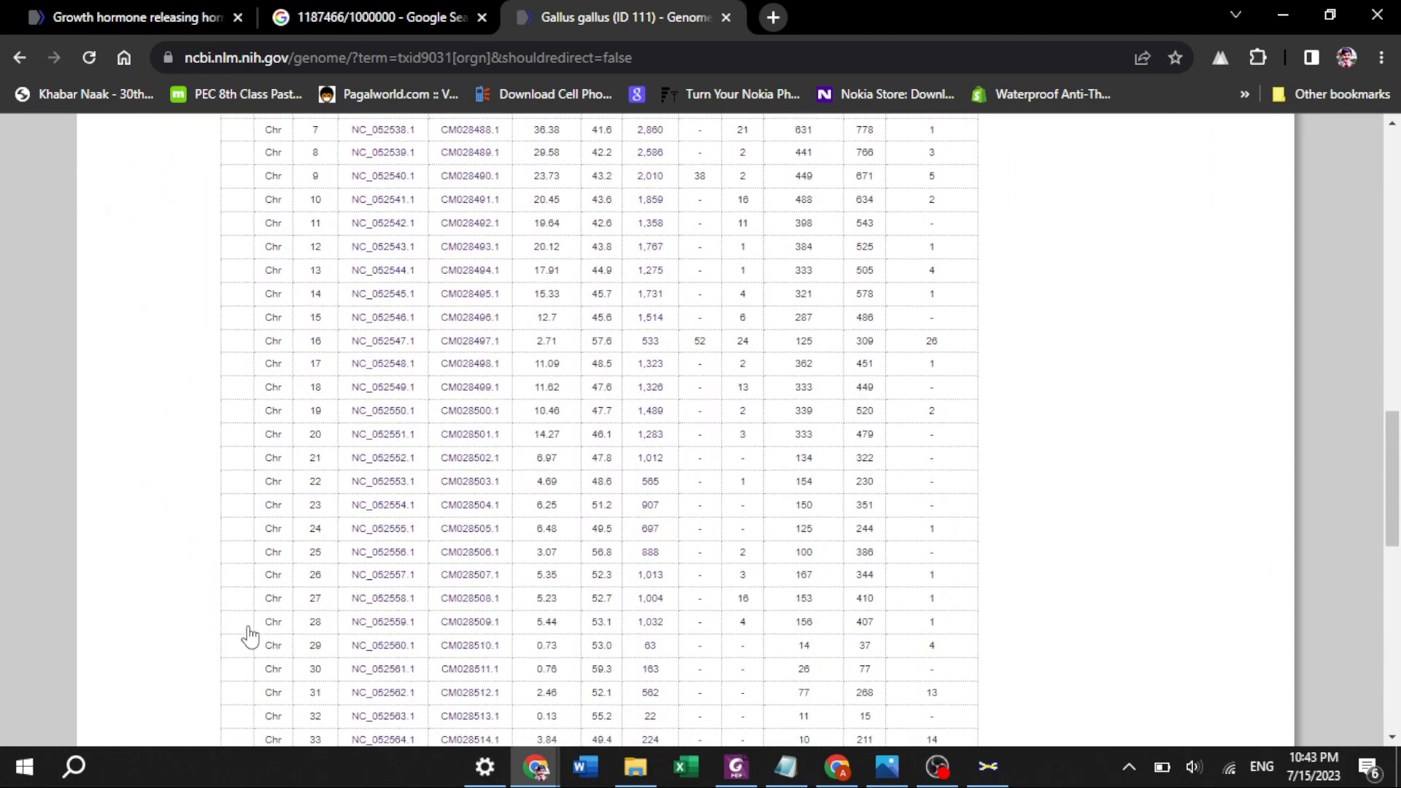
scroll(250, 635, "down", 4)
scroll(250, 635, "up", 2)
scroll(249, 635, "down", 2)
scroll(249, 635, "up", 5)
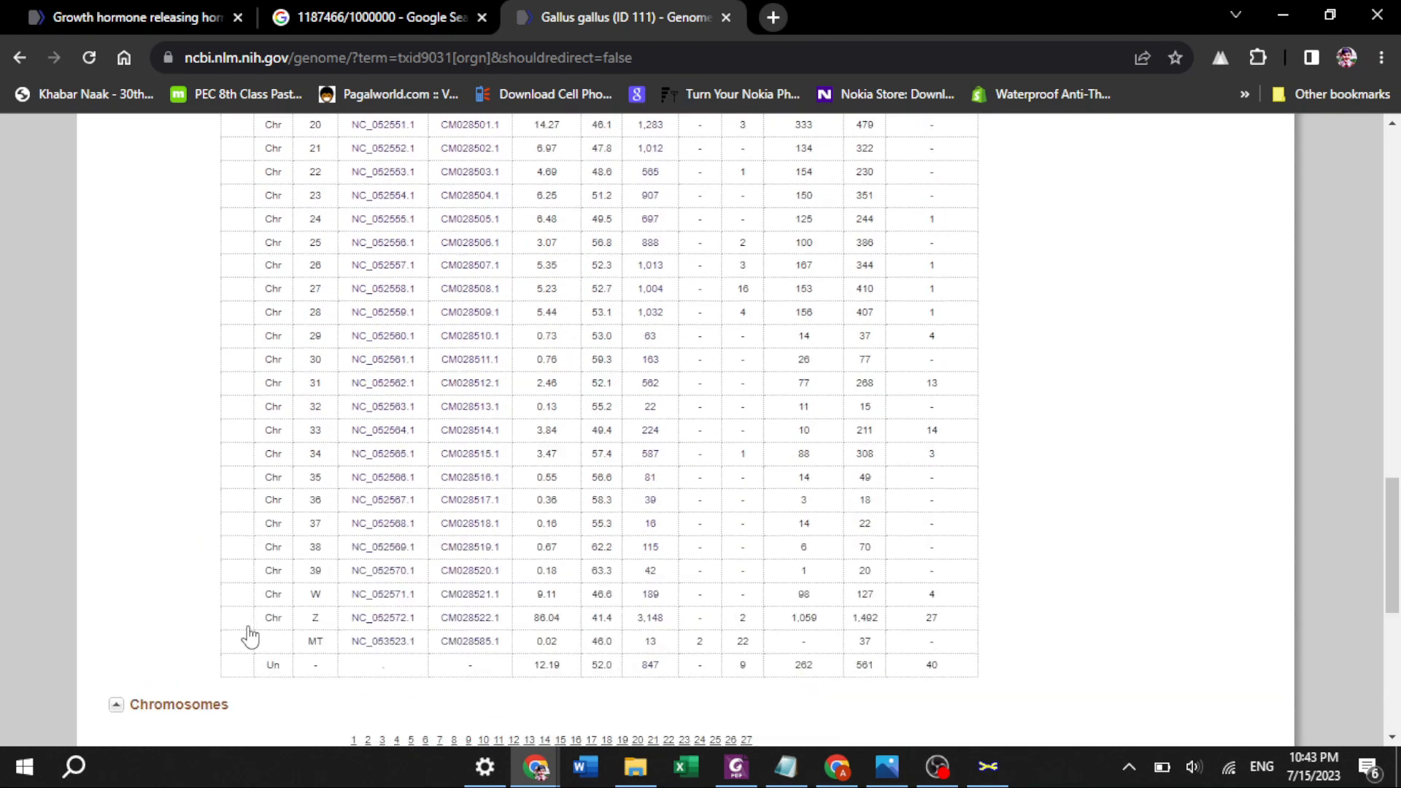
scroll(250, 635, "up", 9)
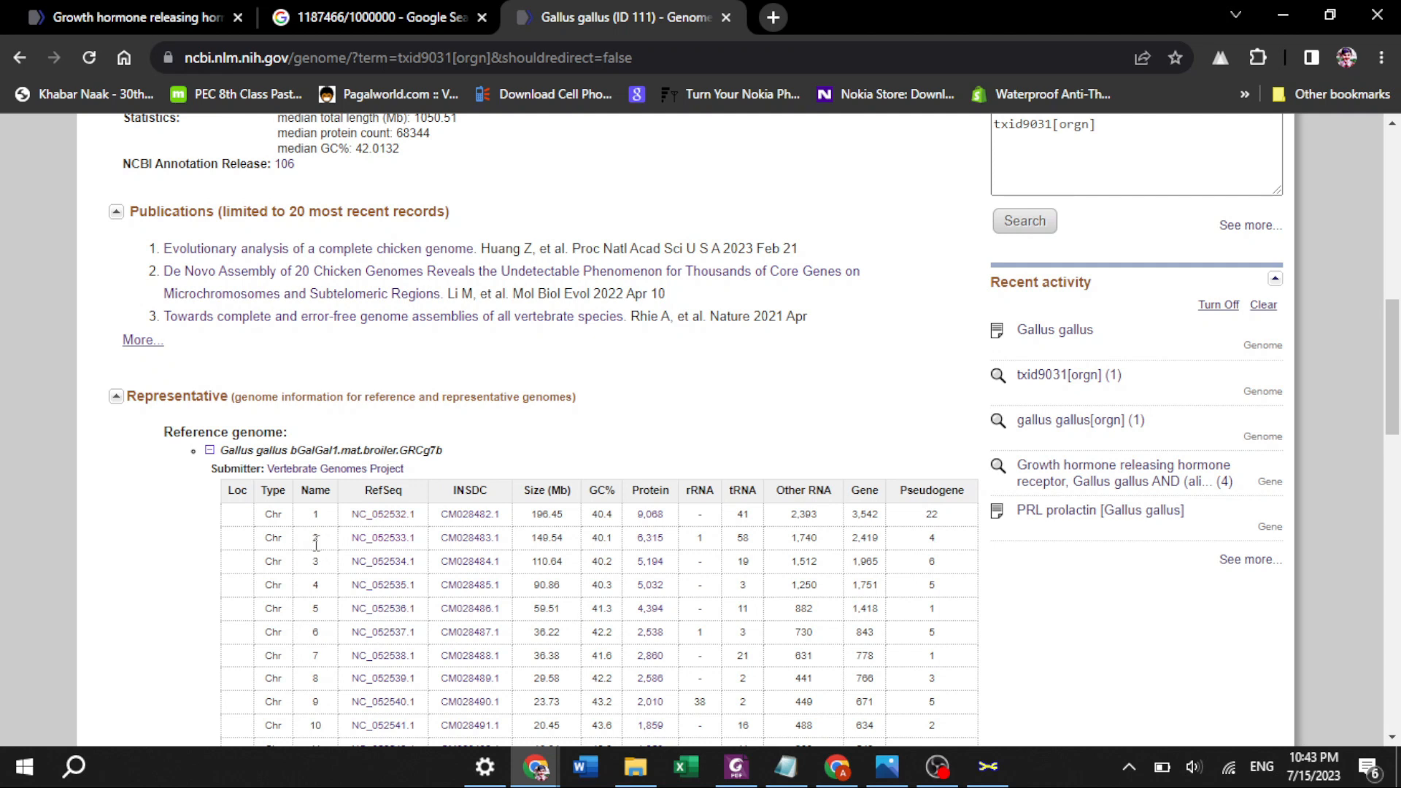
Step: Copy chromosome 2's size, 149.54 Mb, from the reference genome table into the total chromosome length line of the Notepad notes
double_click(535, 539)
key("ctrl+c")
left_click(785, 767)
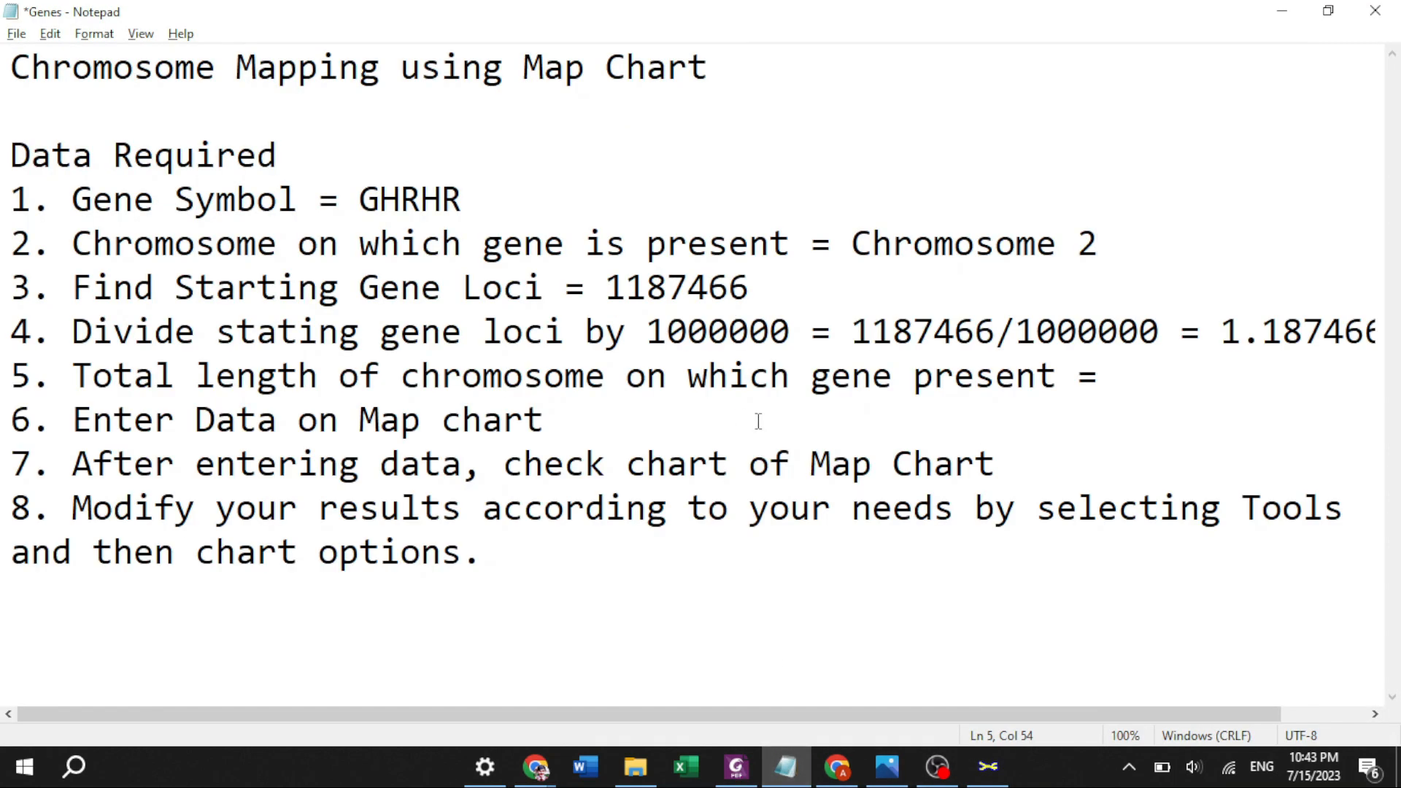
left_click(1133, 384)
key("BackSpace")
key("ctrl+v")
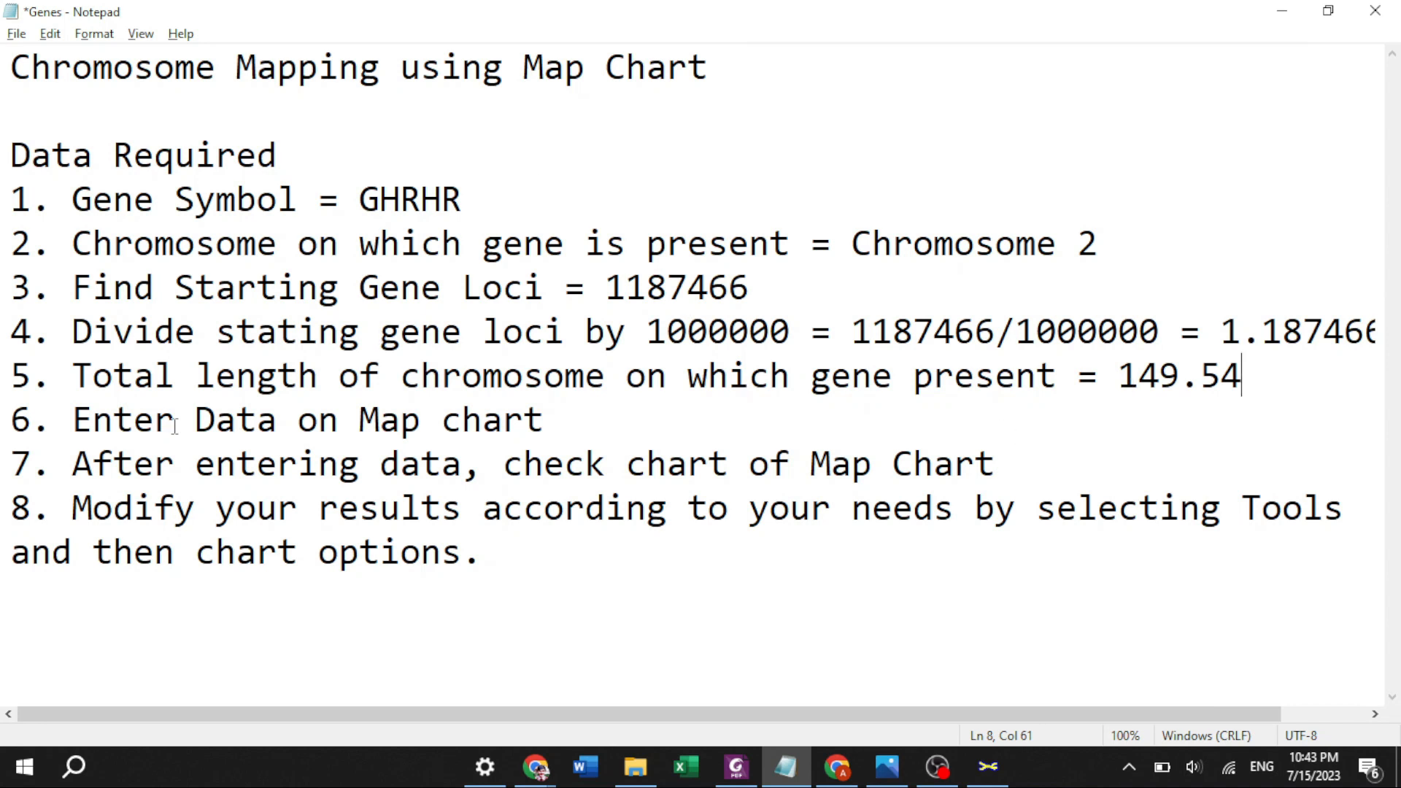
Step: Insert four blank lines between items 5 and 6 of the notes to separate the gene data from the remaining instructions
left_click(9, 420)
key("Return")
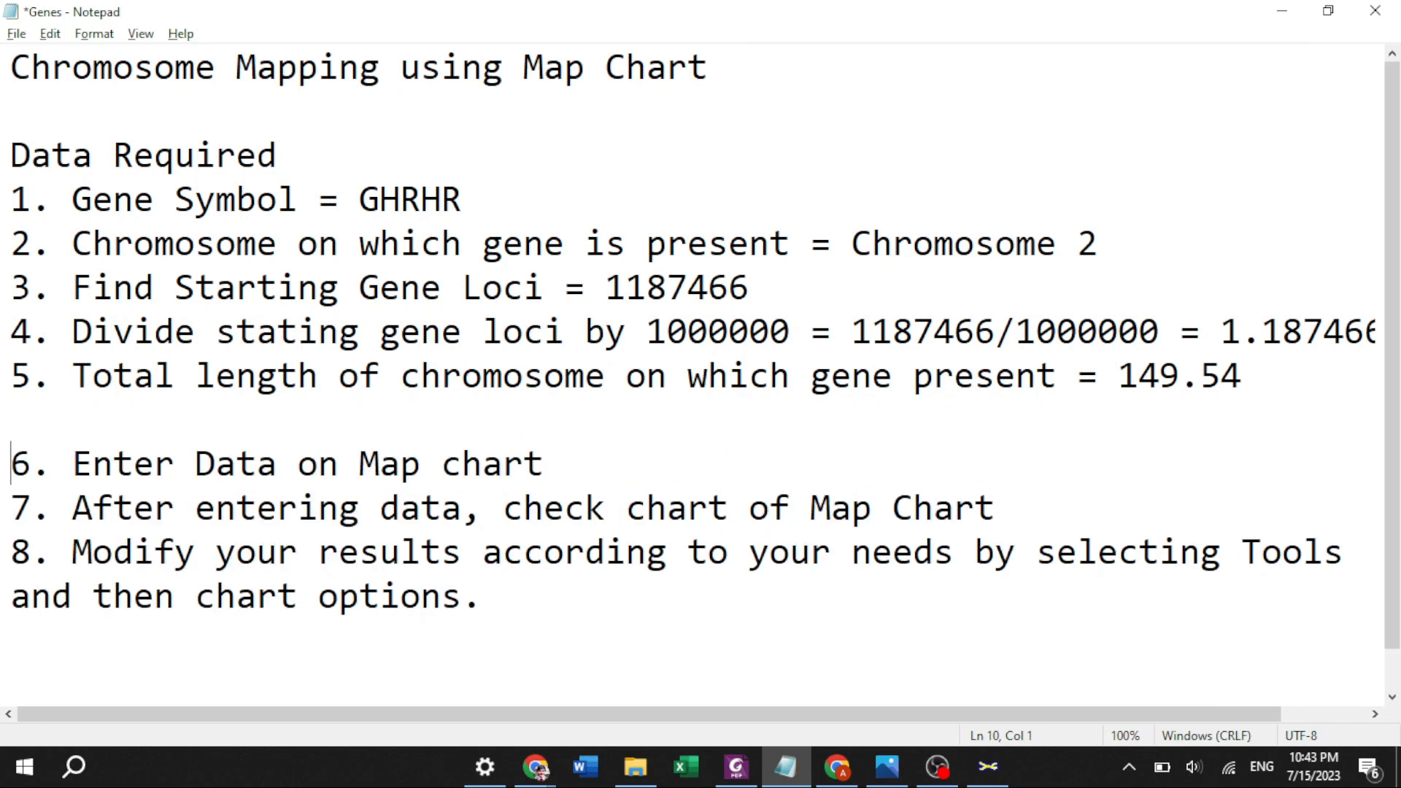
key("Return")
key("Return")
key("Return")
key("Up")
key("Up")
key("Up")
key("Up")
key("Up")
key("Up")
key("Up")
key("Up")
key("Down")
key("Down")
key("Down")
key("Down")
key("Up")
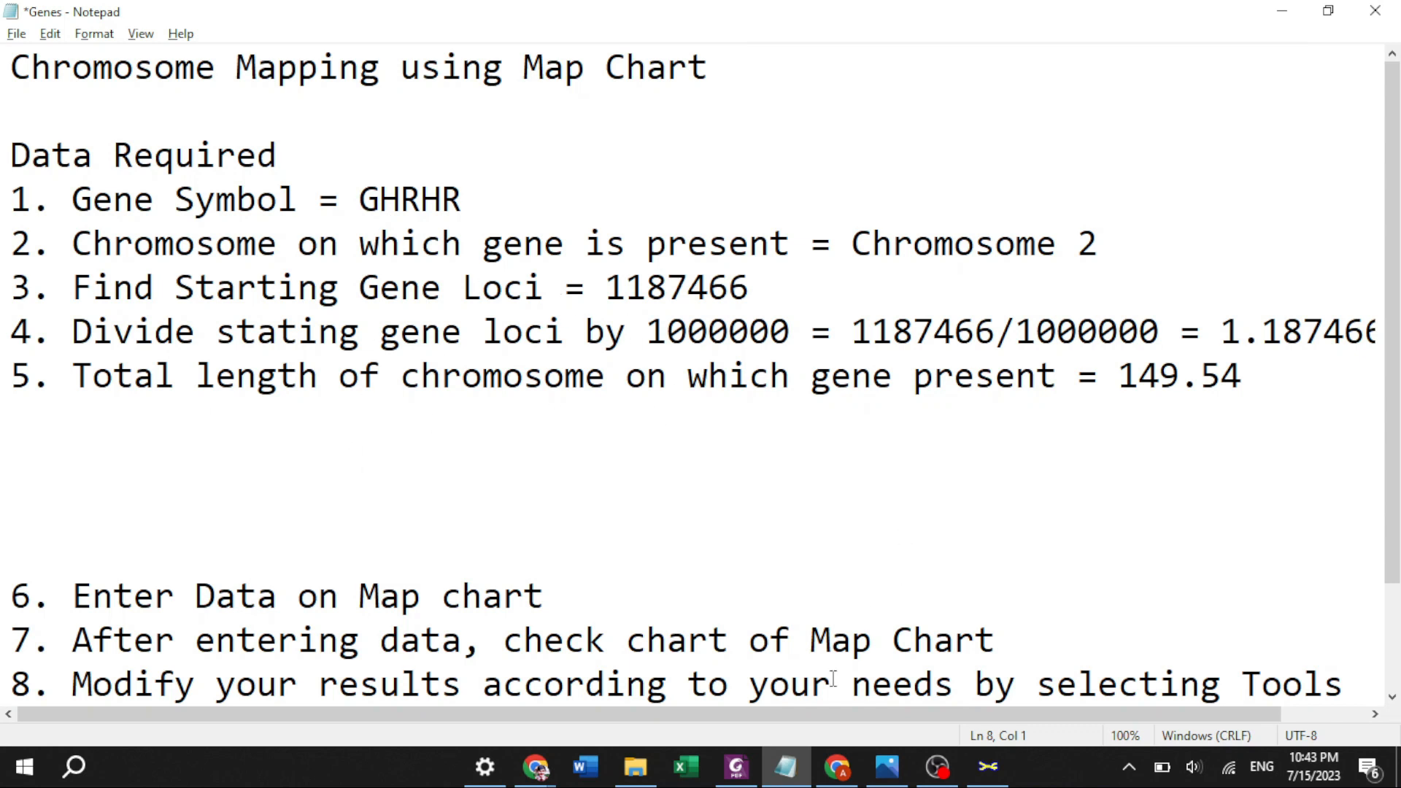
Step: Switch to MapChart and enter the data lines "group Chr2" and "start 0.00"
left_click(982, 775)
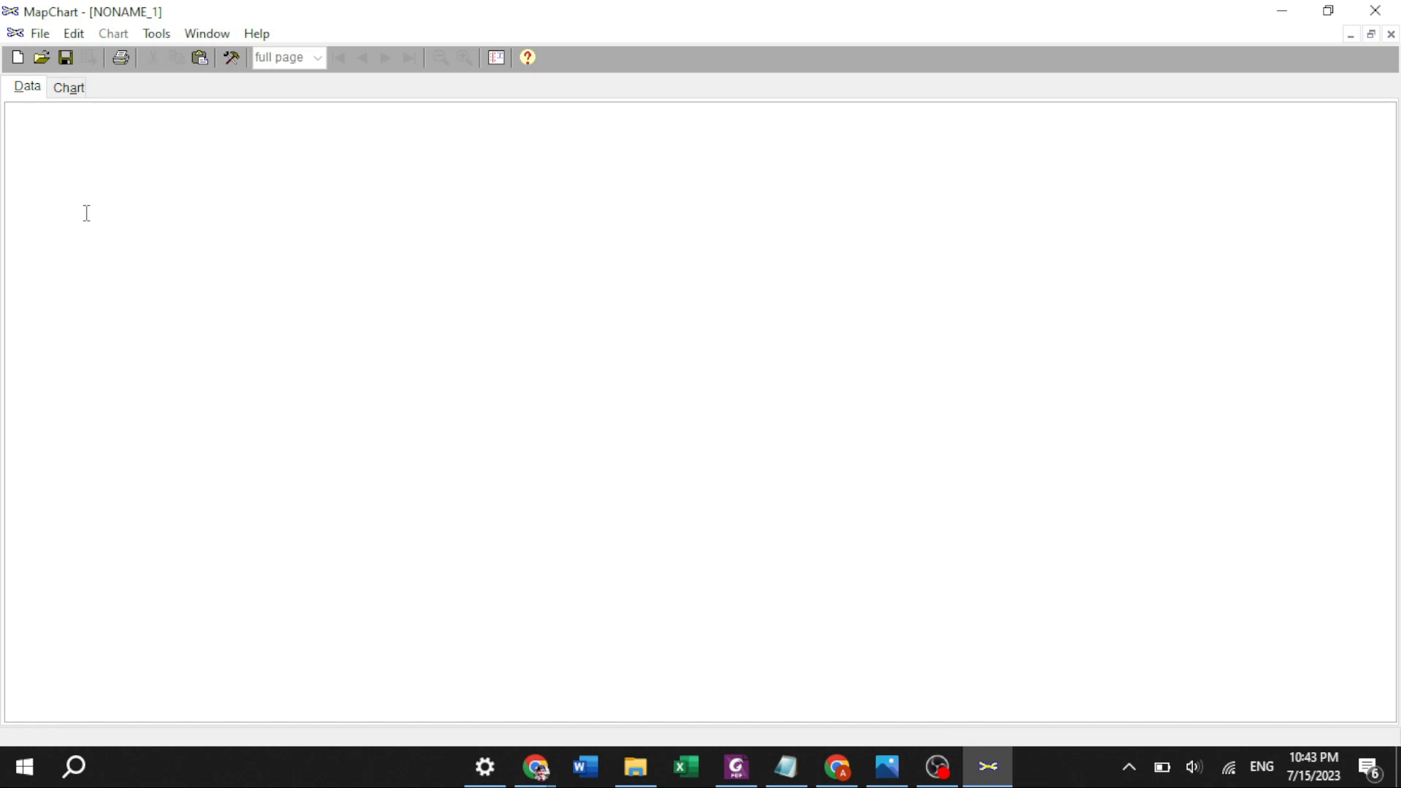
type("group CH")
key("BackSpace")
type("hr2")
key("Return")
type("start 0.00")
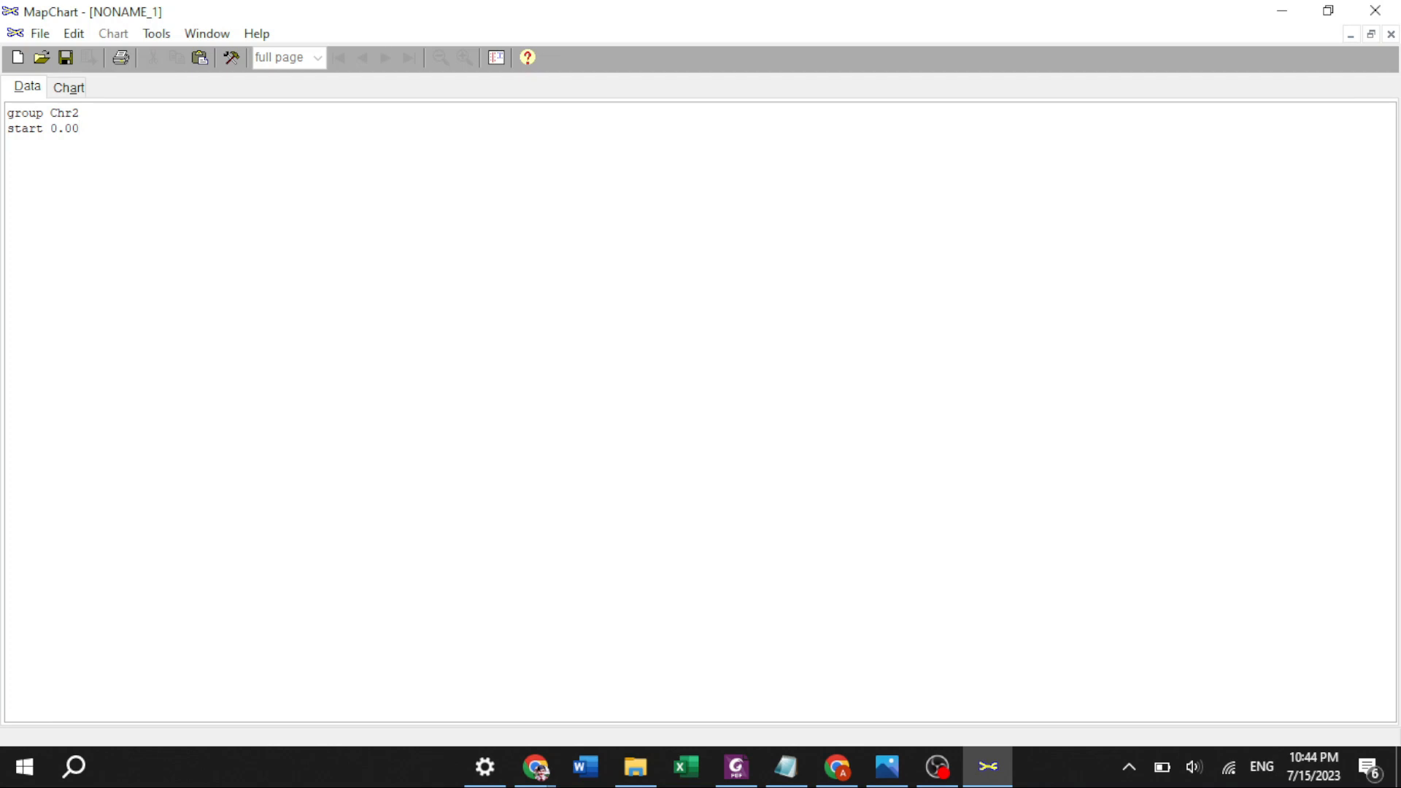
Step: Copy the gene symbol GHRHR from the Notepad notes onto a new line below the start line in MapChart
key("alt+Tab")
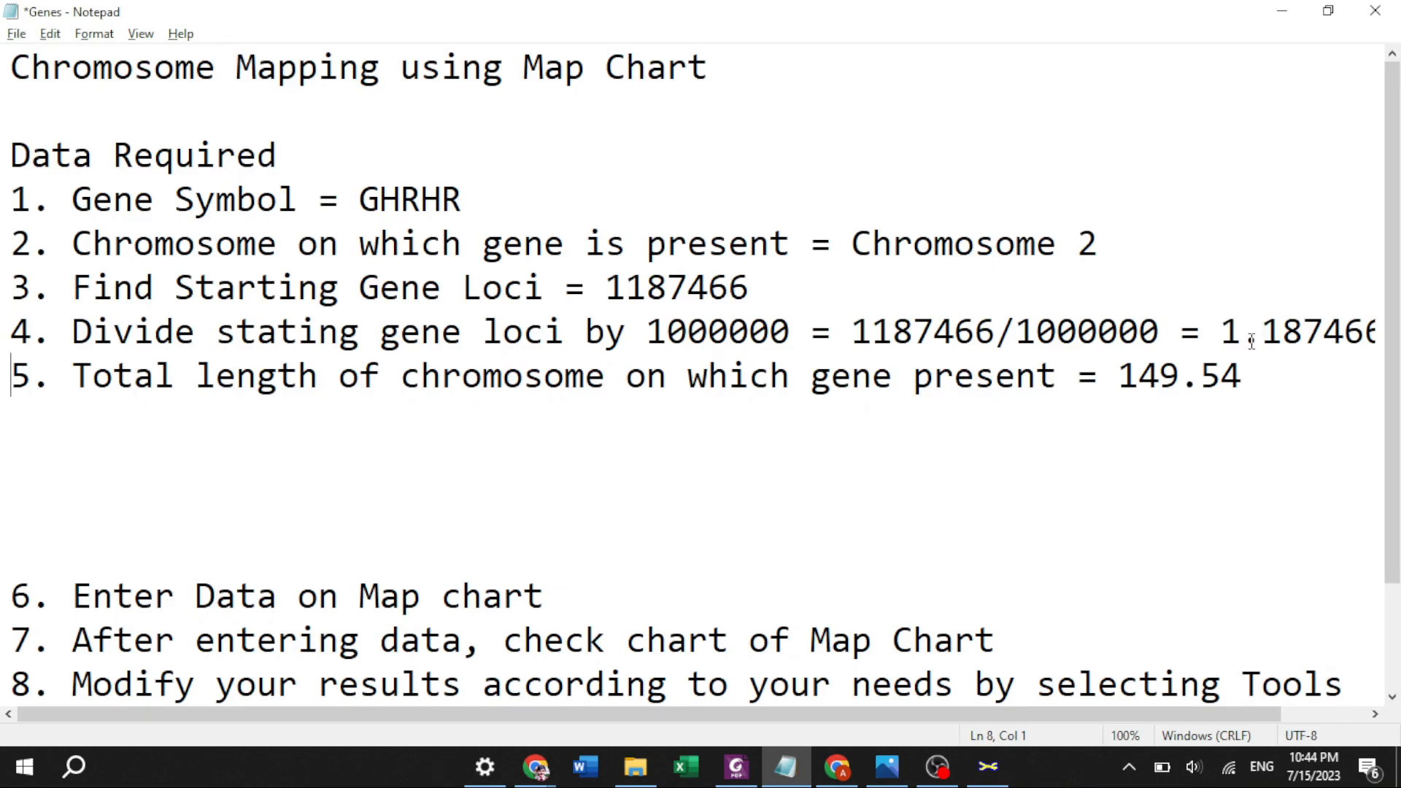
left_click(1221, 332)
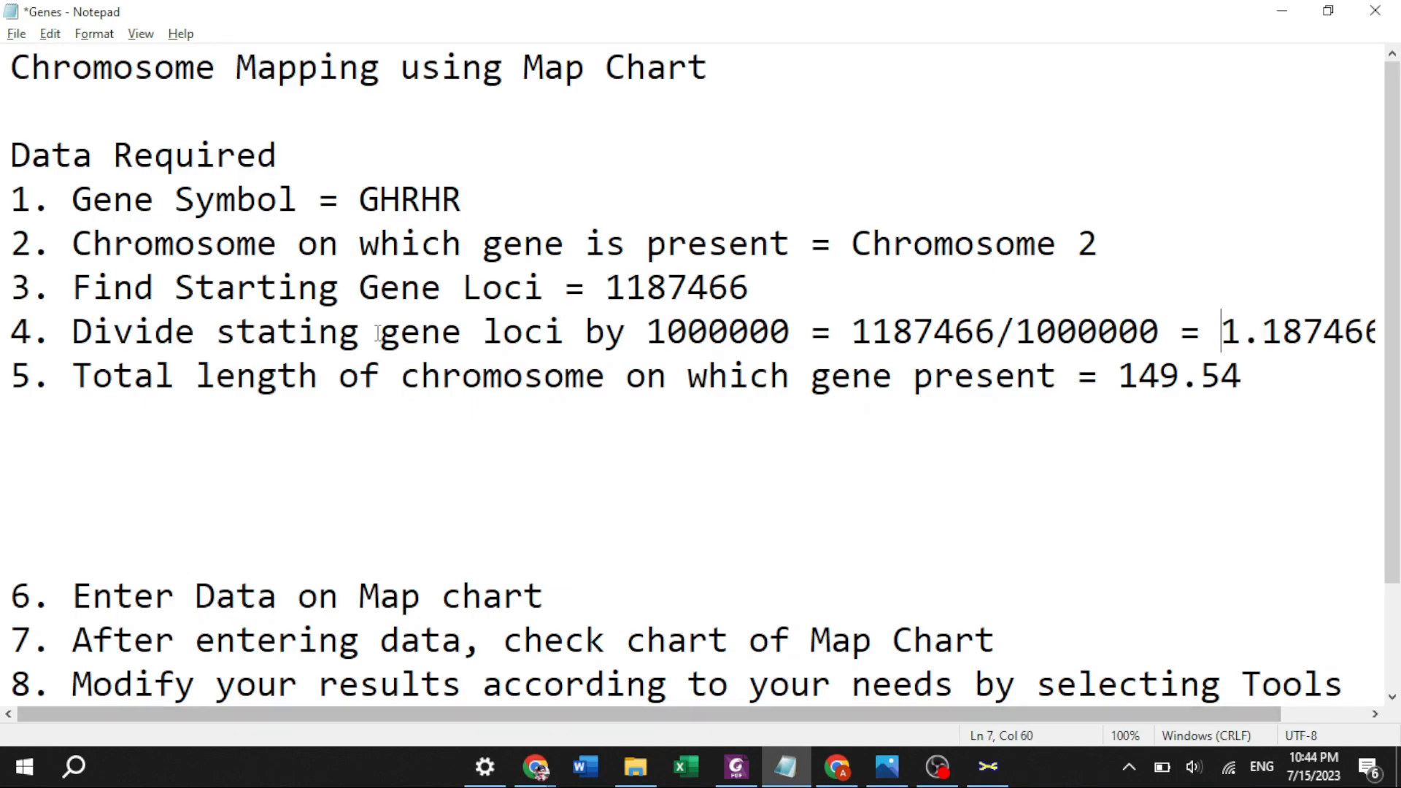
left_click(359, 193)
left_click_drag(374, 197, 457, 198)
key("ctrl+c")
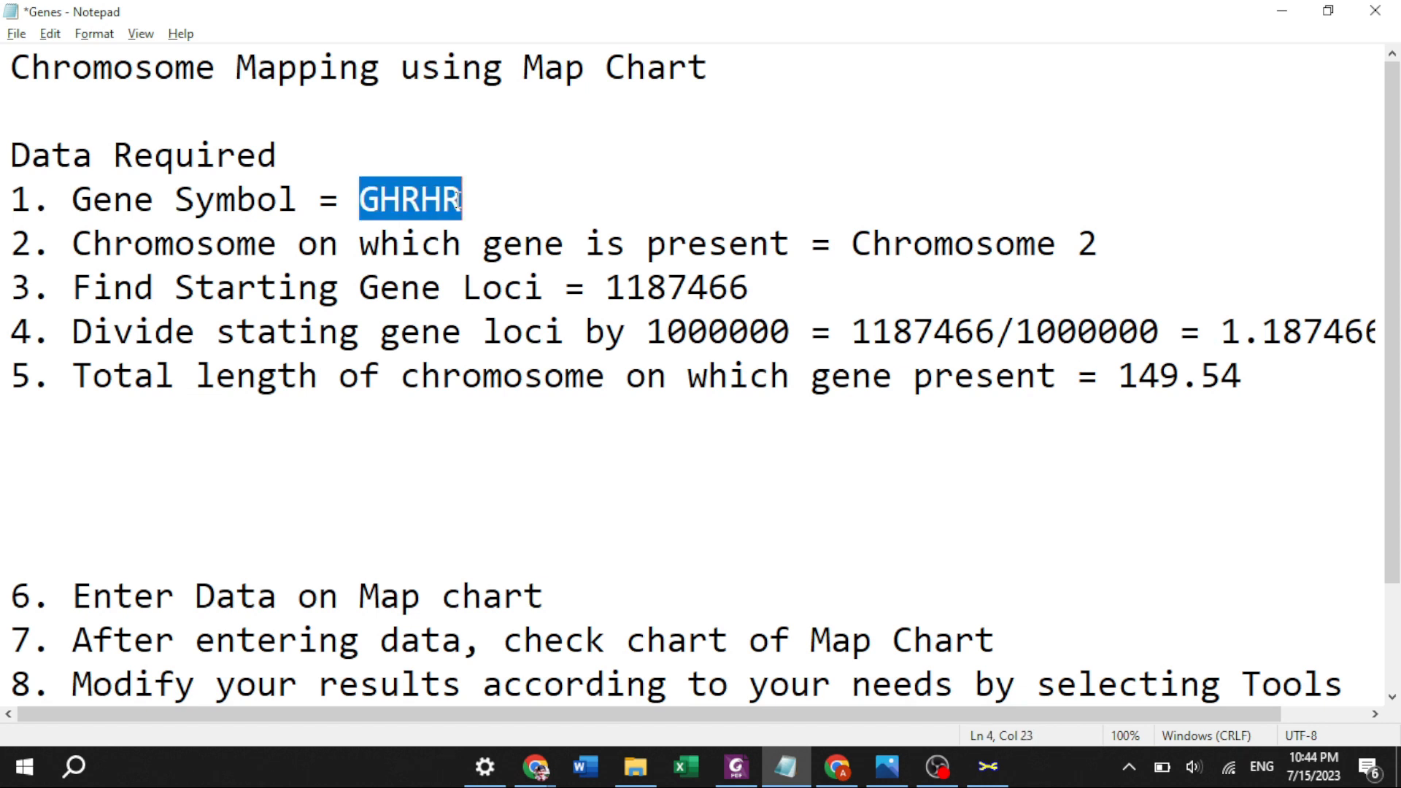
key("alt+Tab")
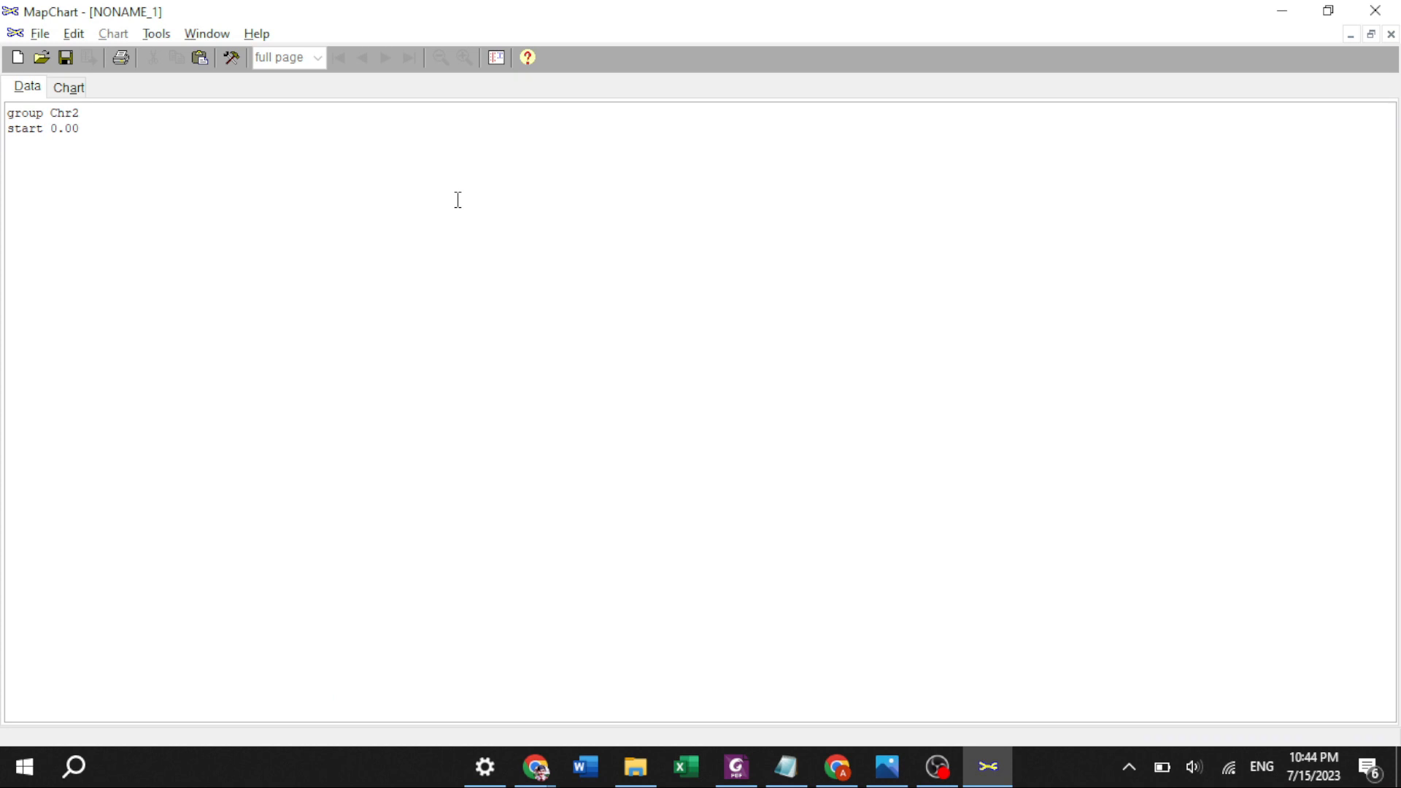
key("ctrl+v")
Step: Copy the divided gene locus 1.187466 from the Notepad notes and place it after GHRHR in the MapChart data
key("alt+Tab")
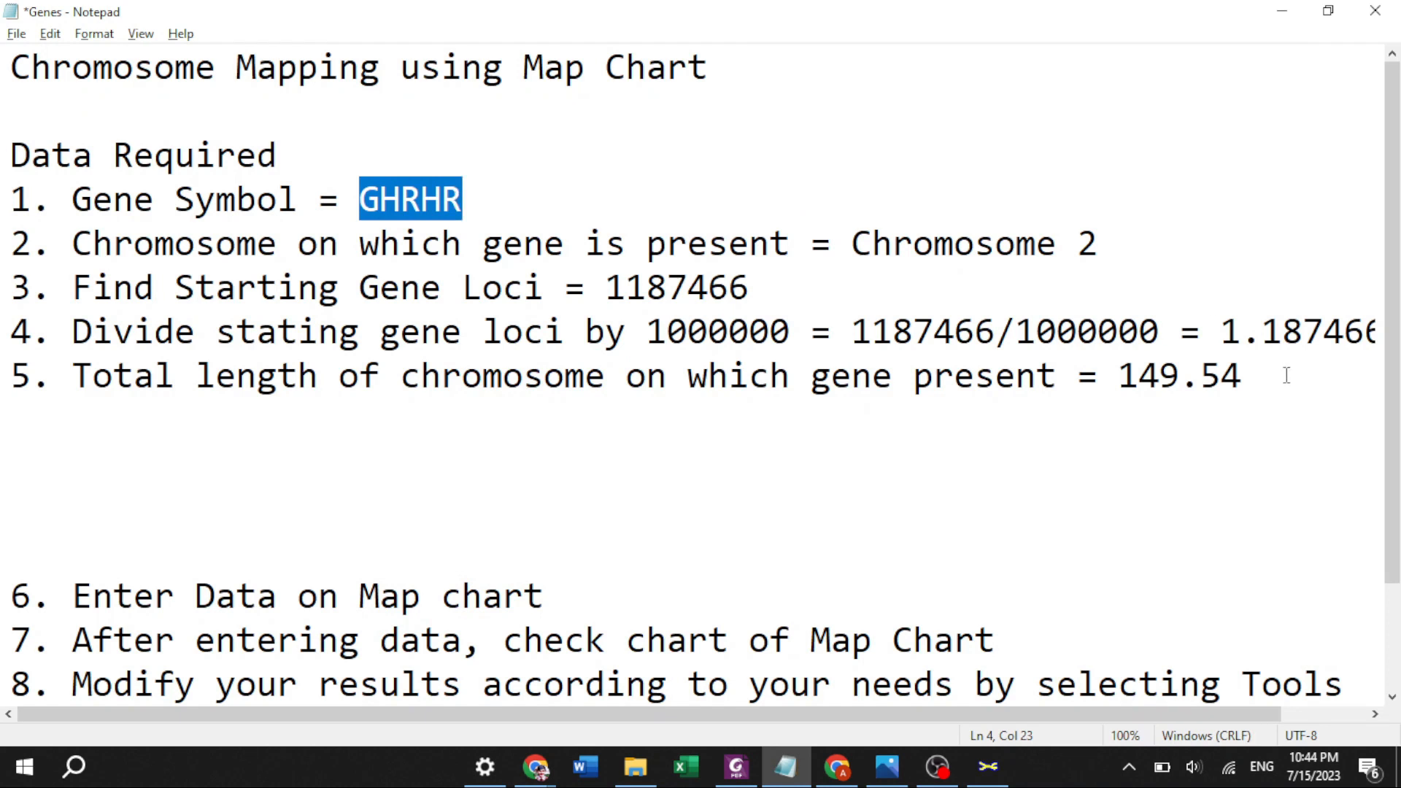
left_click_drag(1223, 332, 1290, 333)
key("ctrl+c")
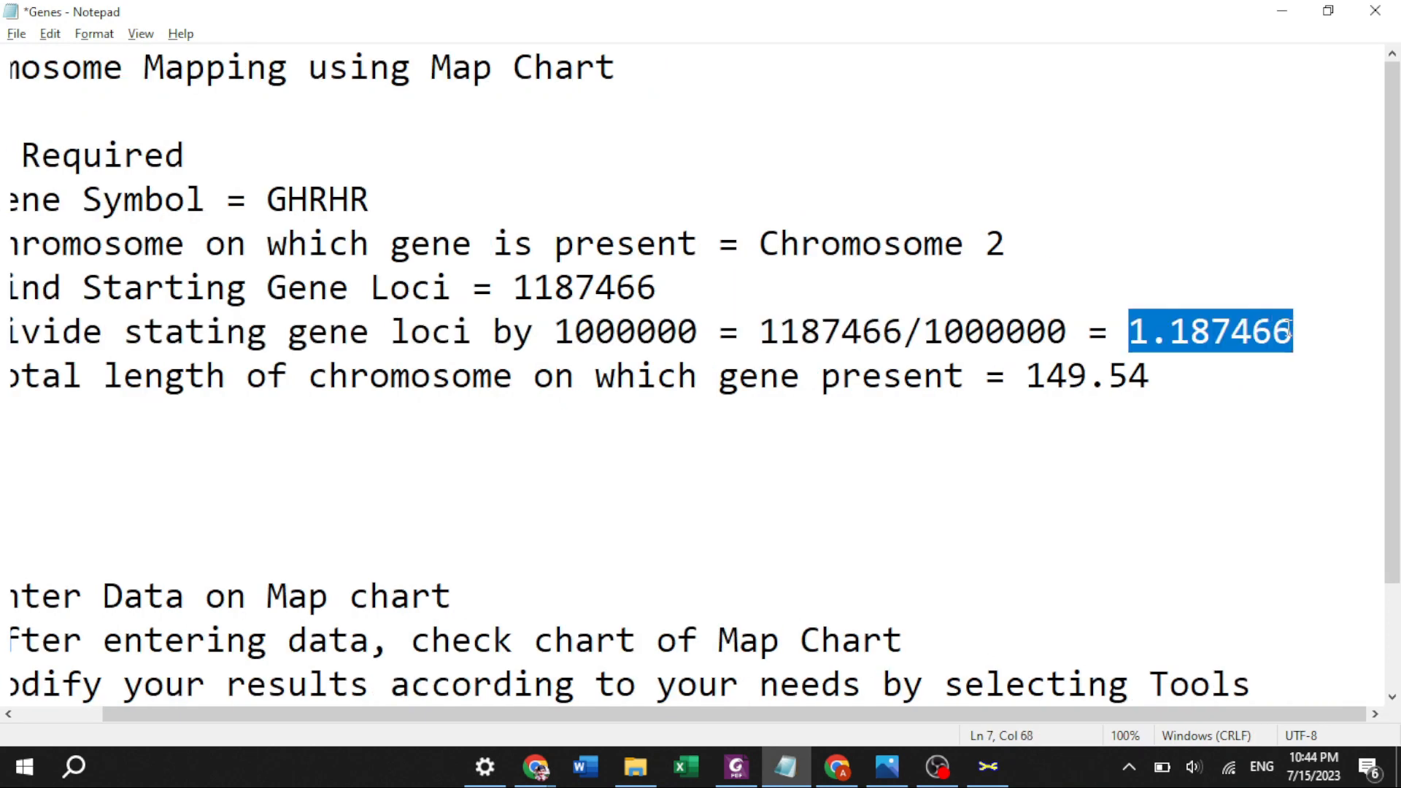
key("alt+Tab")
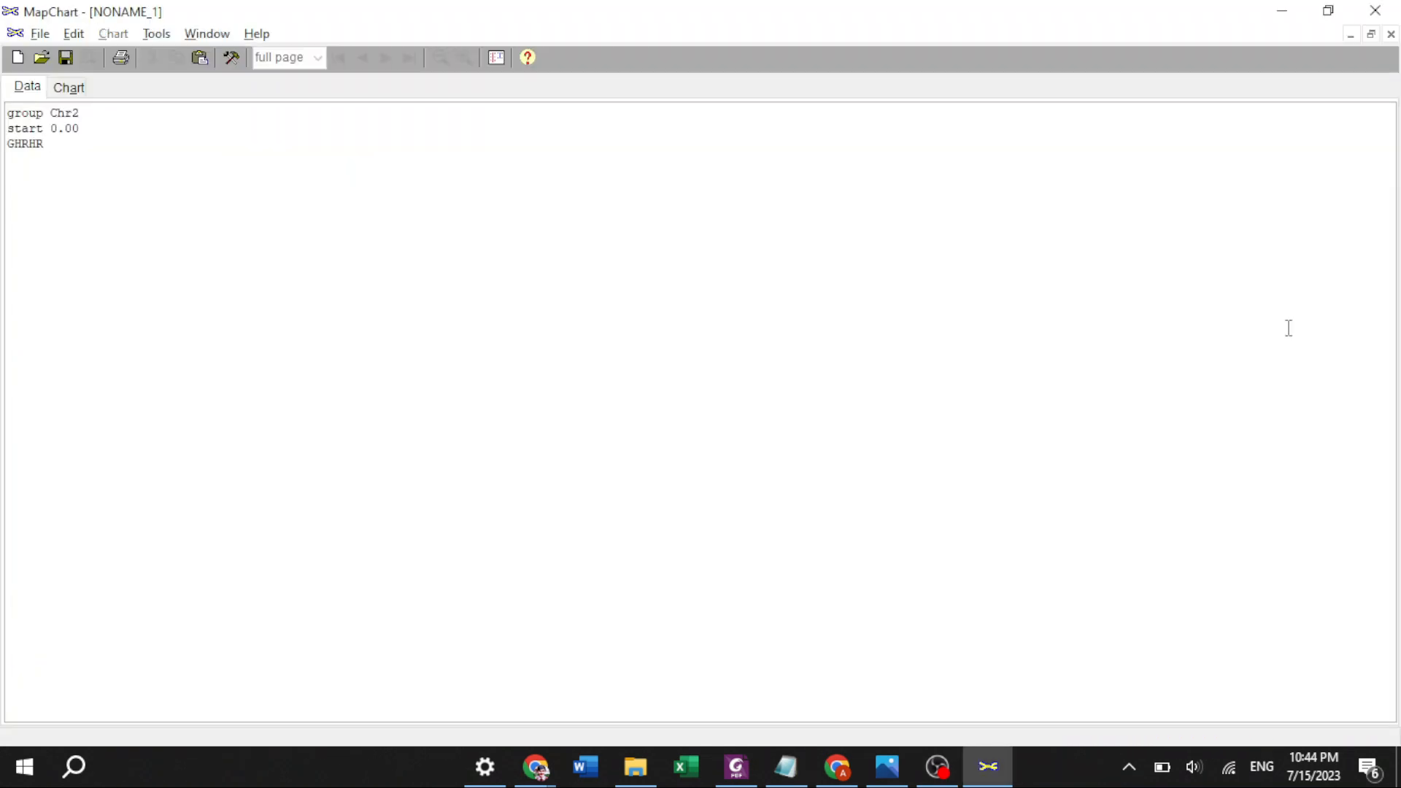
key("ctrl+v")
Step: Add an "end" line to the MapChart data with the chromosome length 149.54 copied from the Notepad notes
type("end")
key("alt+Tab")
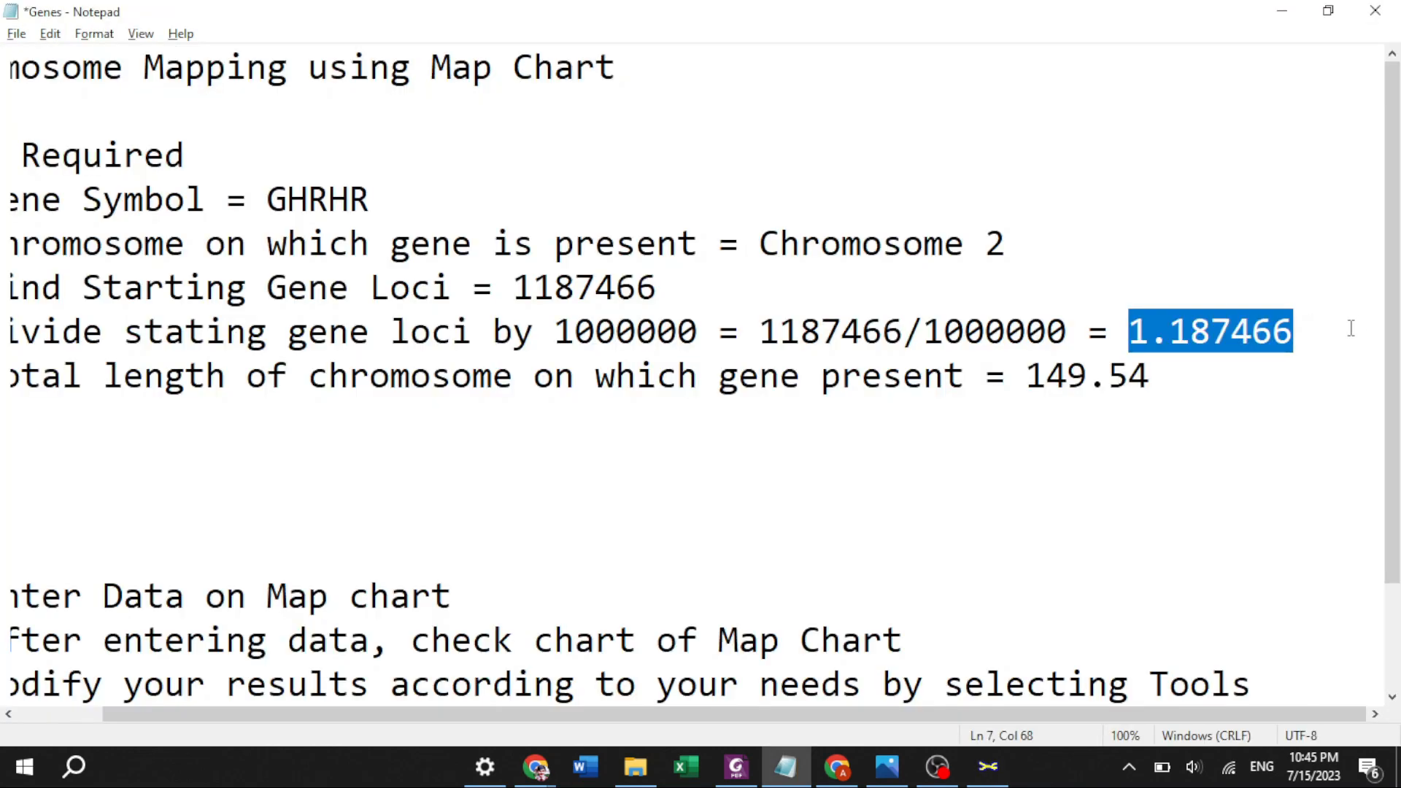
left_click_drag(1029, 380, 1148, 383)
key("ctrl+c")
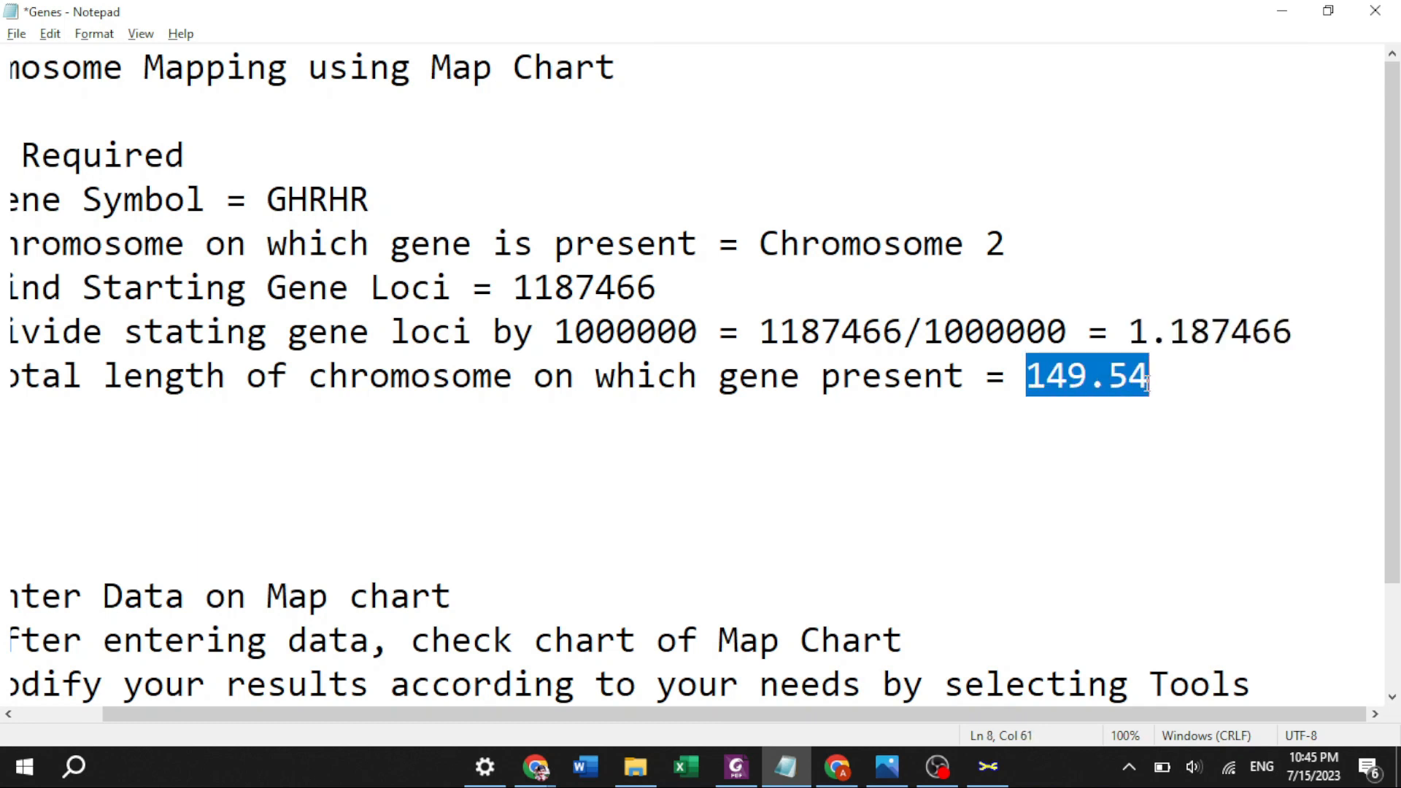
key("alt+Tab")
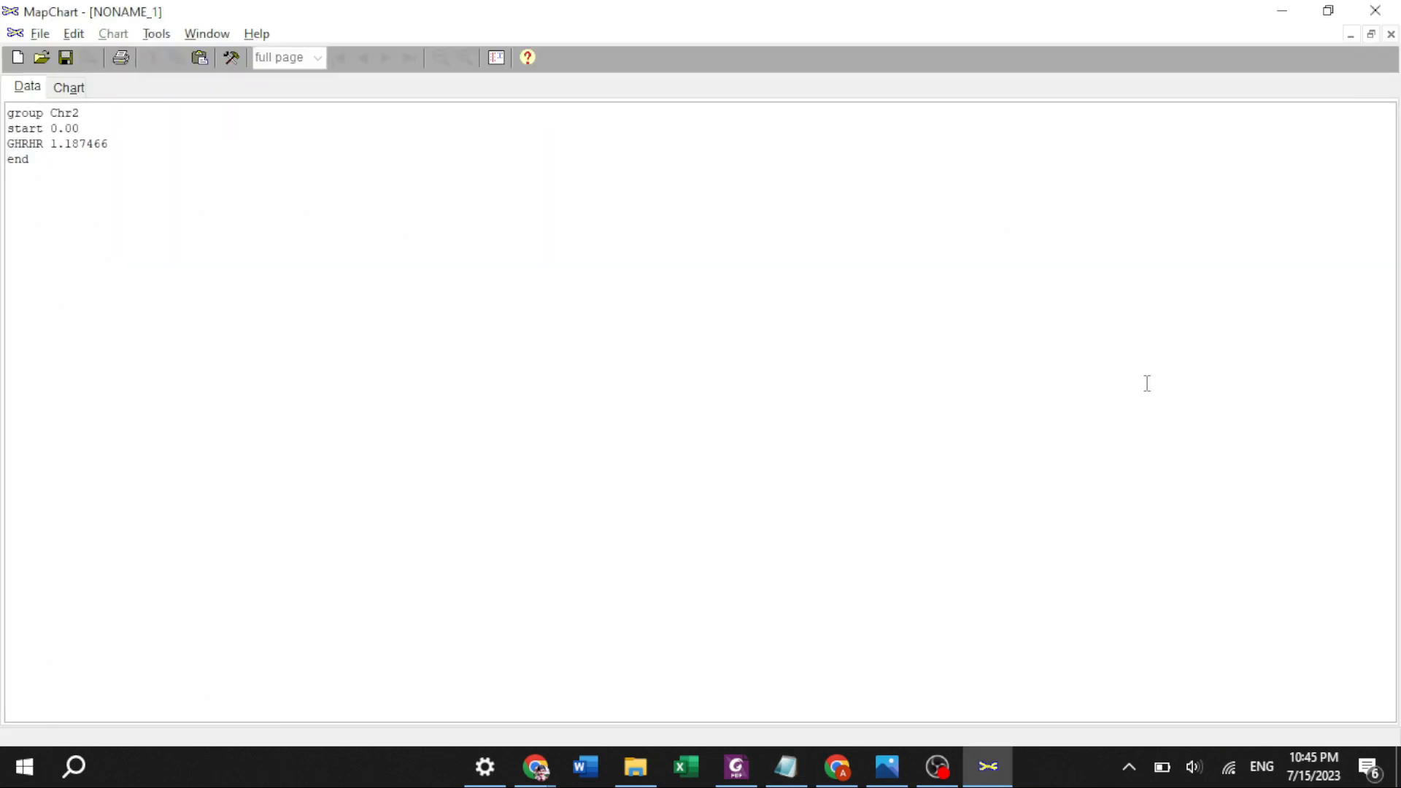
key("ctrl+v")
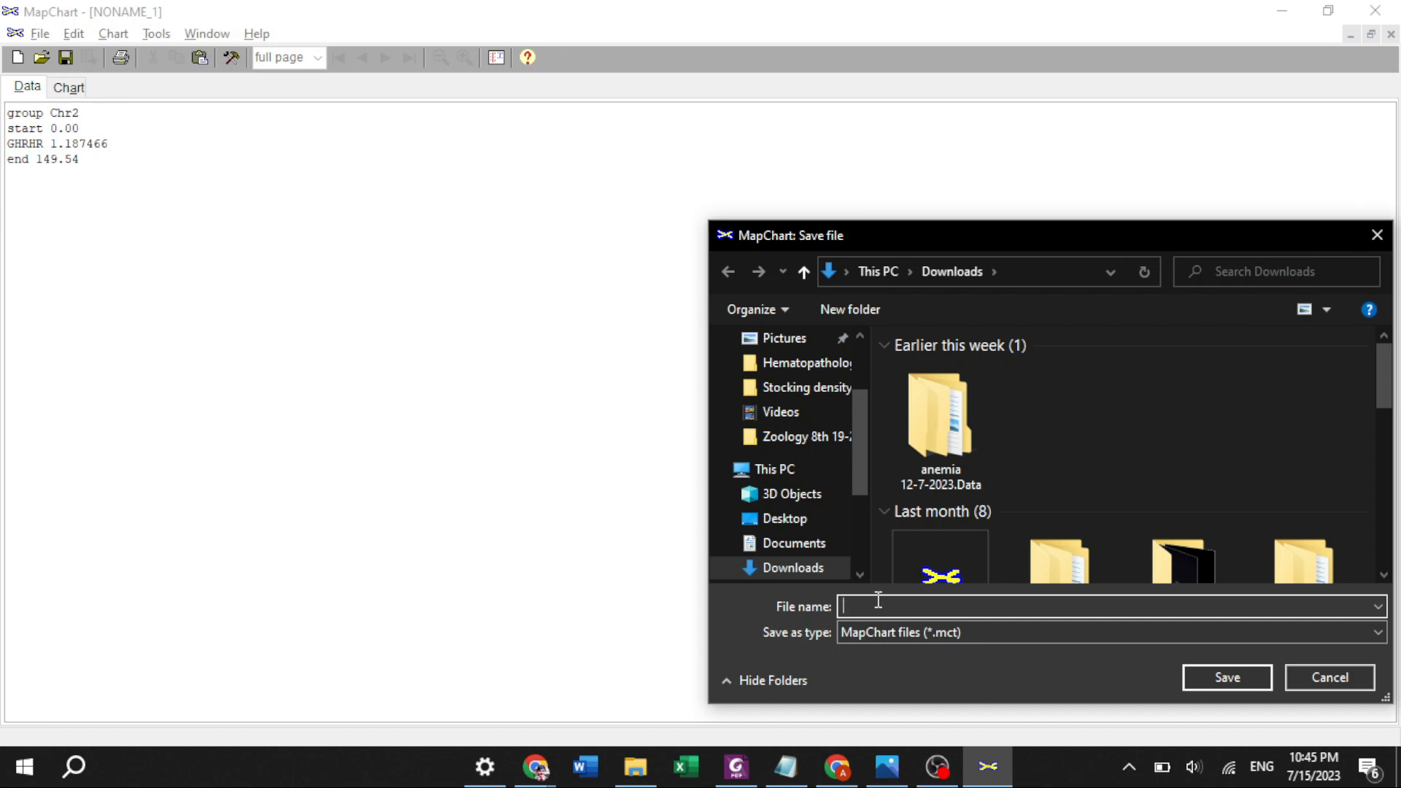
Step: Save the MapChart data in the Downloads folder as a MapChart file named gallus
type("p")
key("BackSpace")
type("gallus")
left_click(1194, 679)
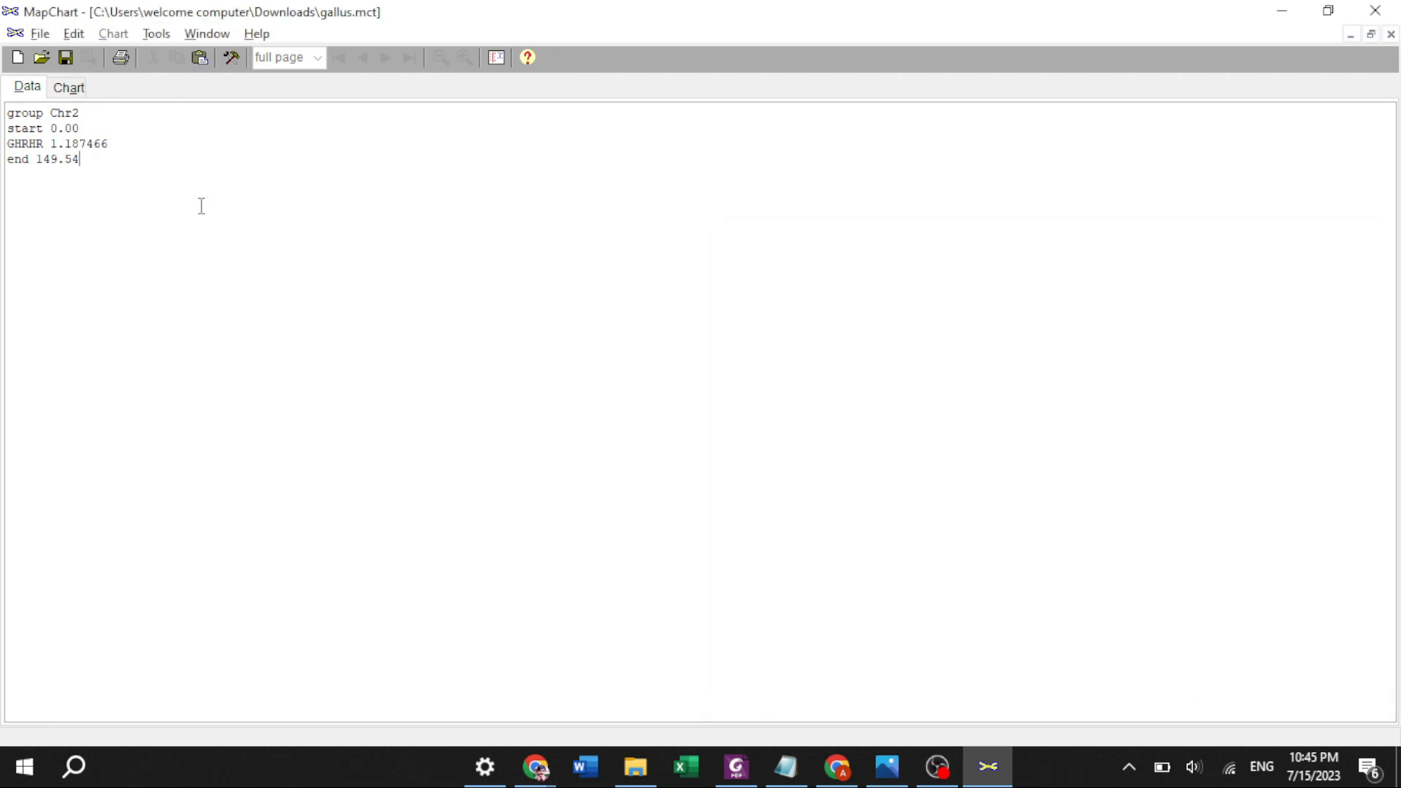
Step: Add the line PRL 2.80987 above the end line of the Chr2 data and view the chromosome chart
left_click(64, 99)
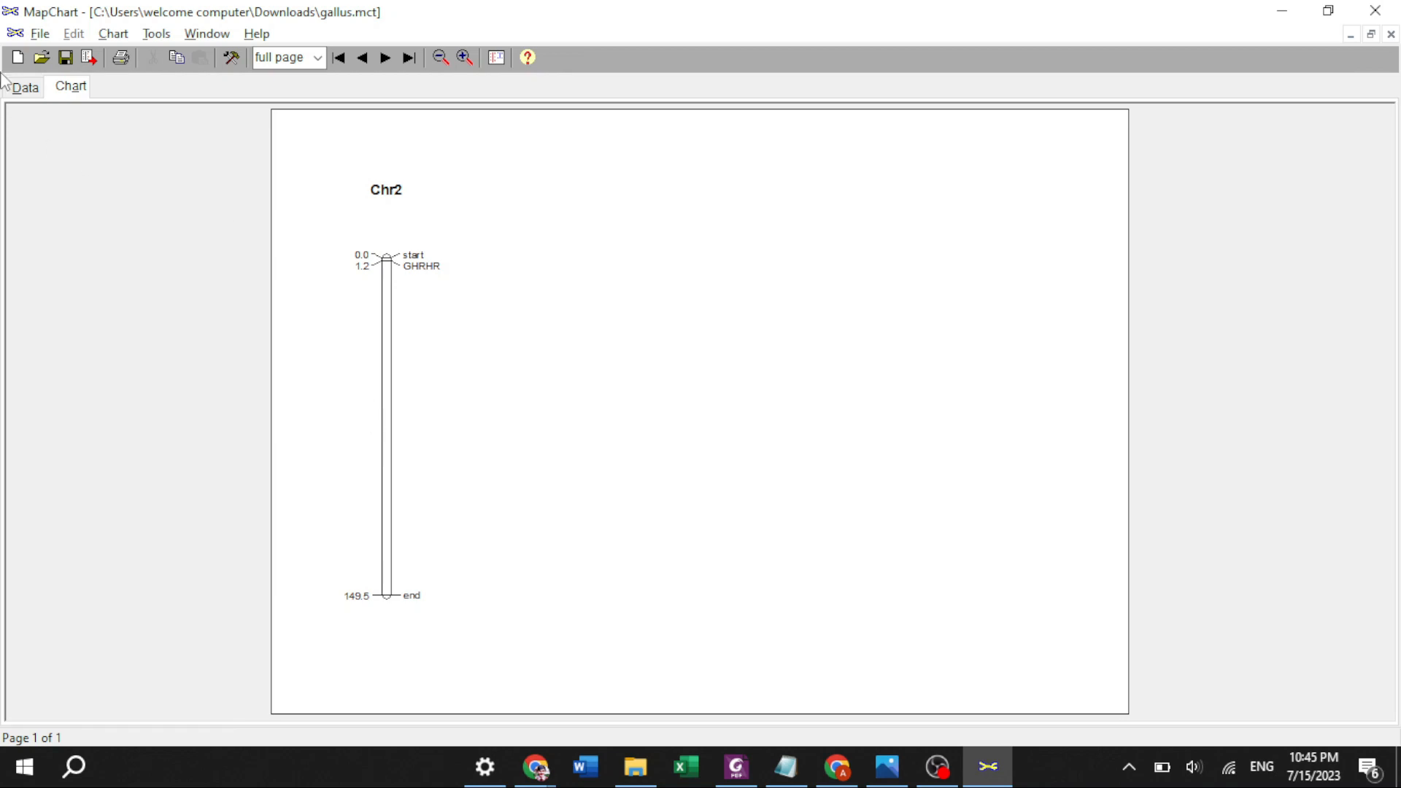
left_click(24, 88)
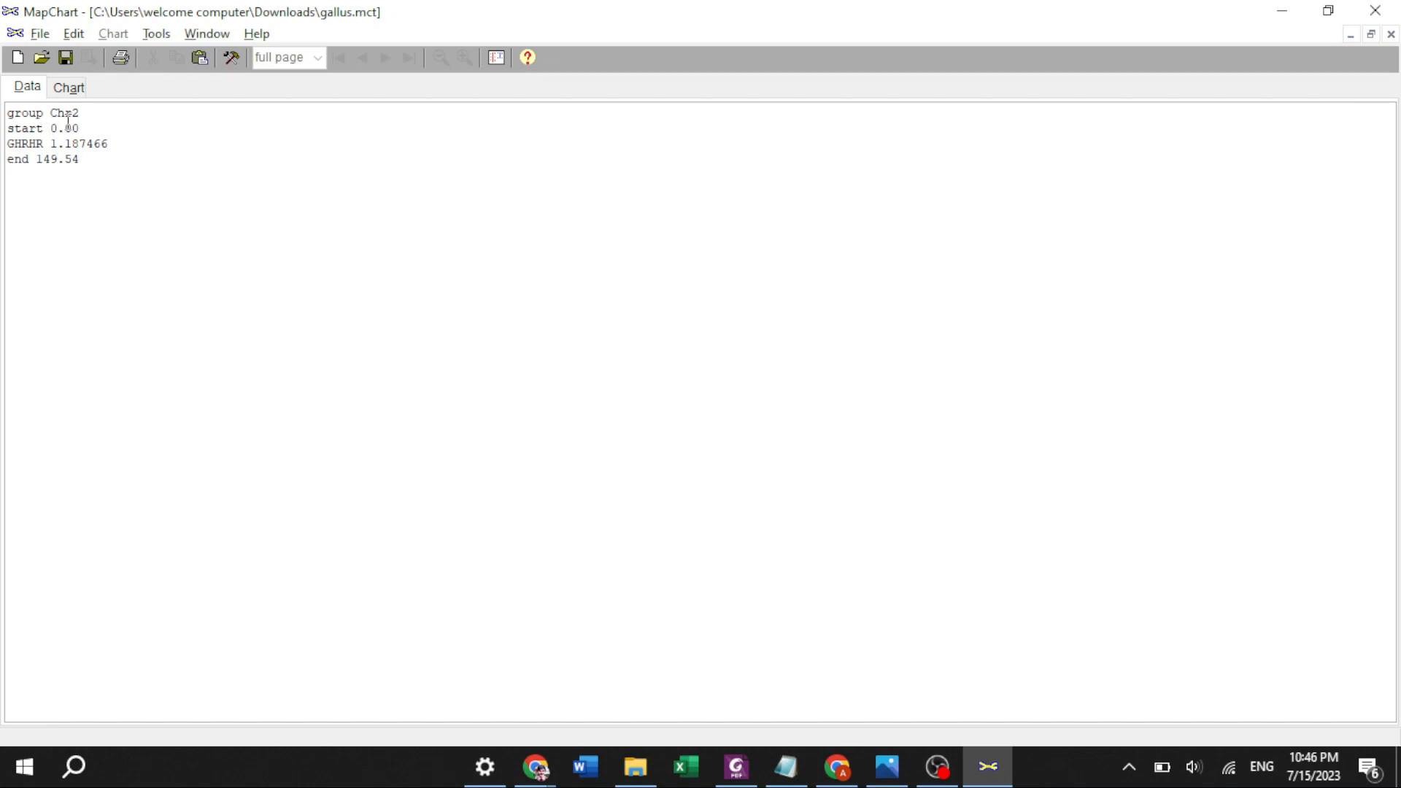
left_click(9, 160)
key("Return")
key("Up")
type("PRL 2.80987")
left_click(64, 89)
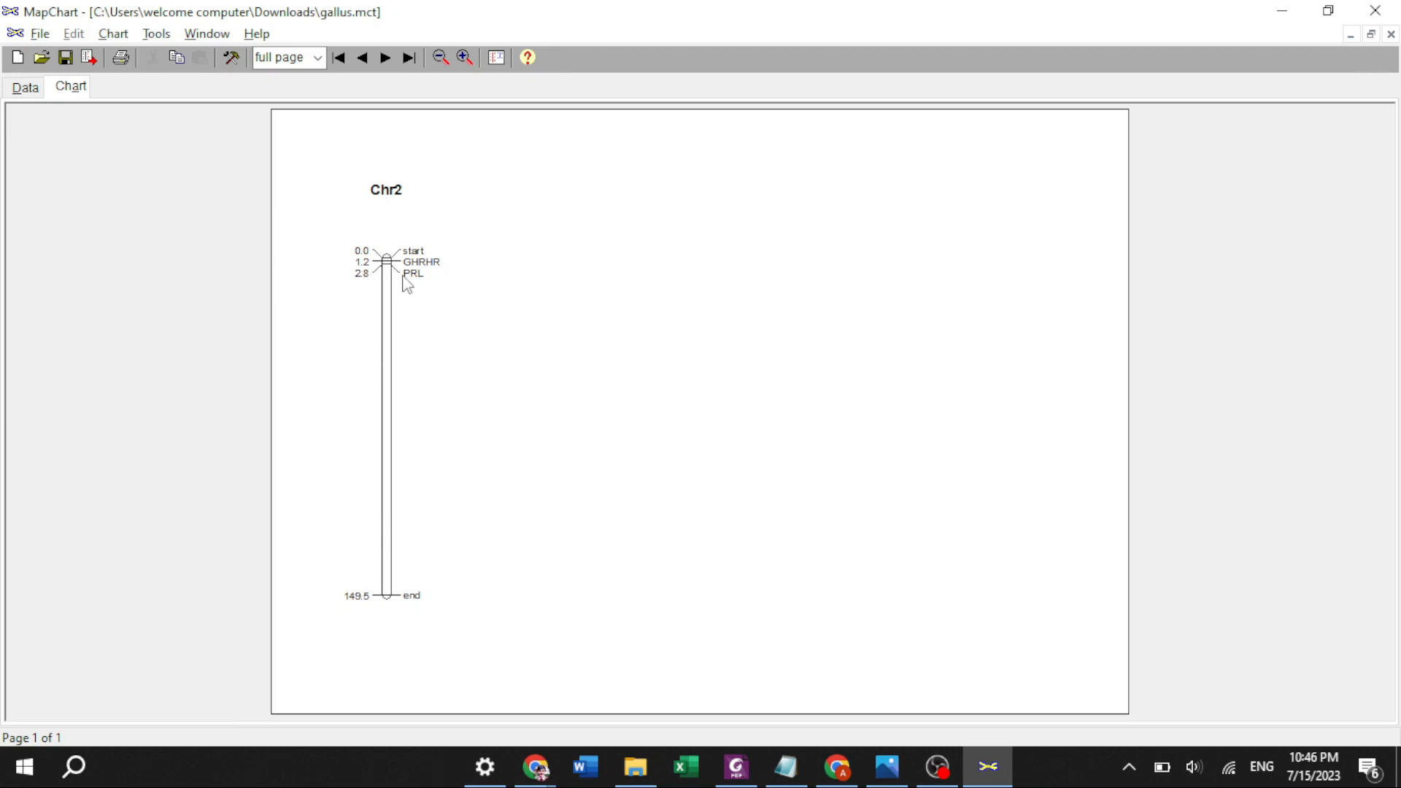
Step: Return to the MapChart data and start a new group named Chr3 below the Chr2 block
left_click(24, 91)
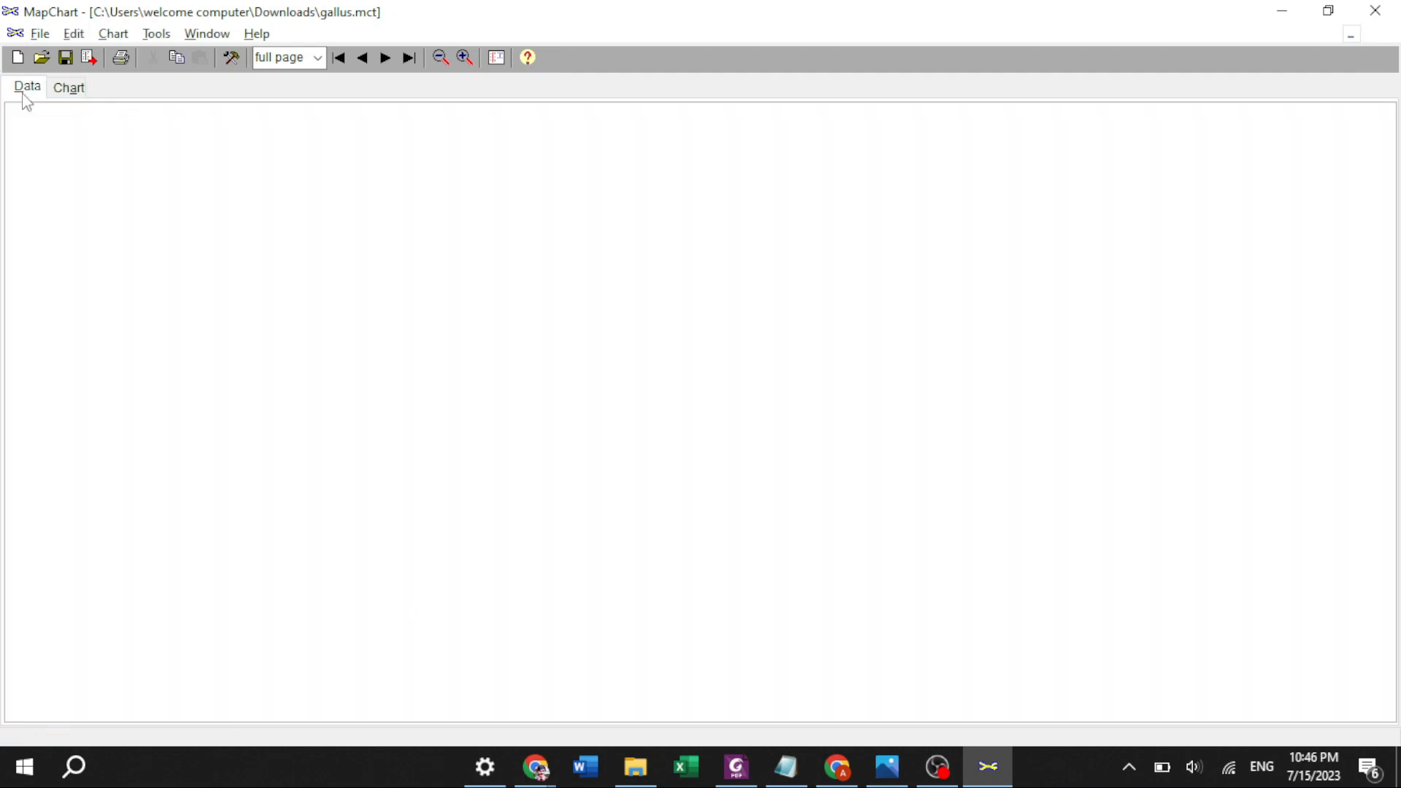
left_click(113, 183)
key("Return")
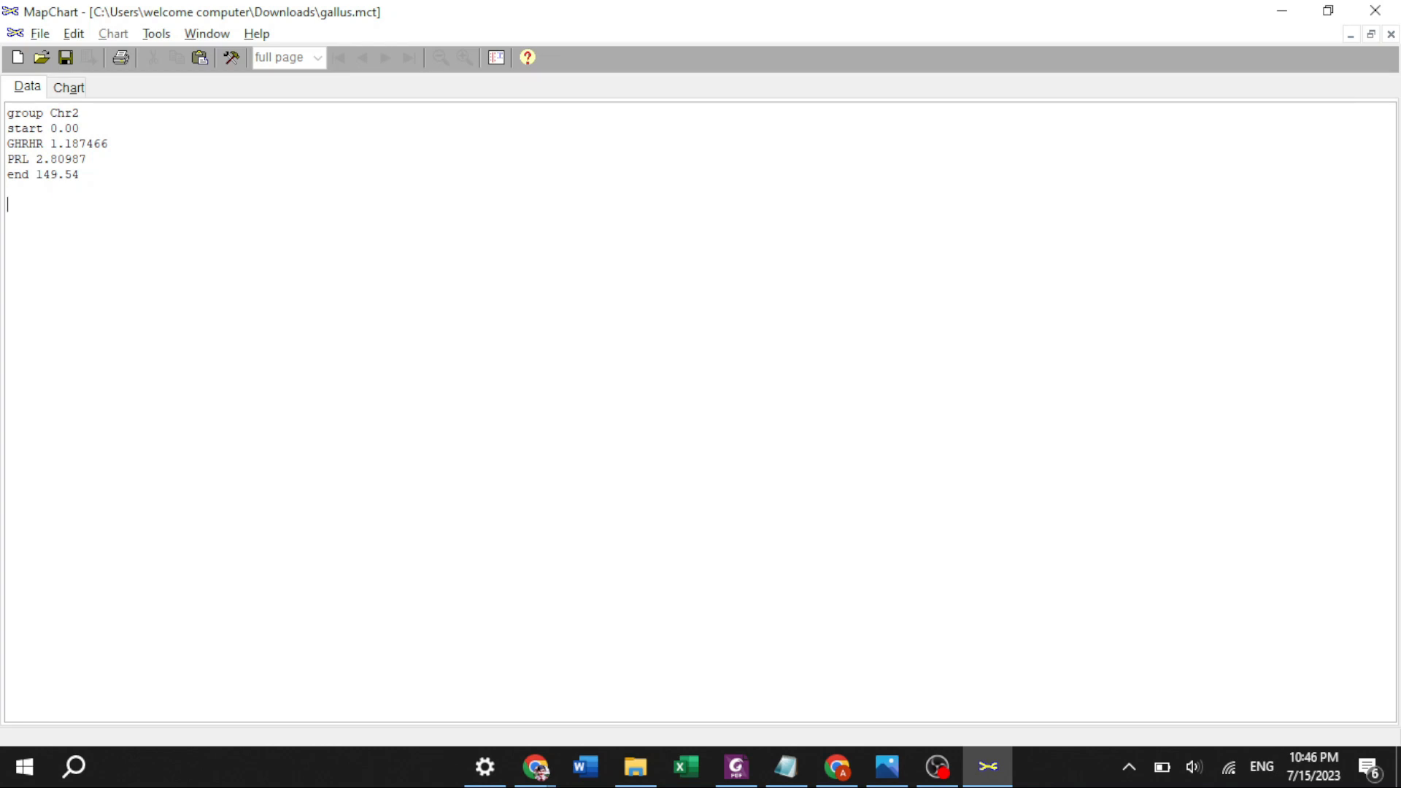
type("group Chr3")
Step: Copy the Chr2 lines from start to end and place them under the Chr3 group line
left_click_drag(9, 128, 93, 173)
key("ctrl+c")
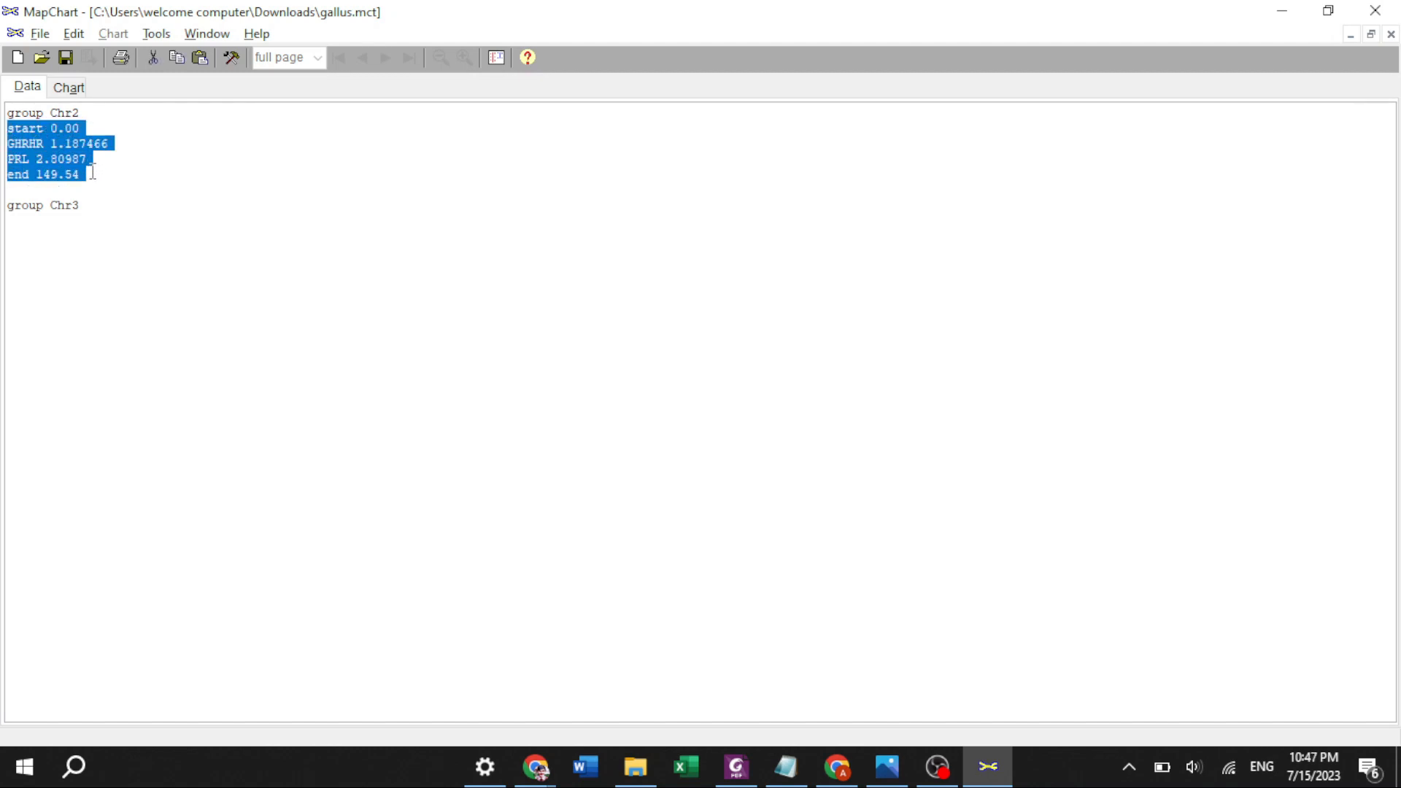
left_click(60, 239)
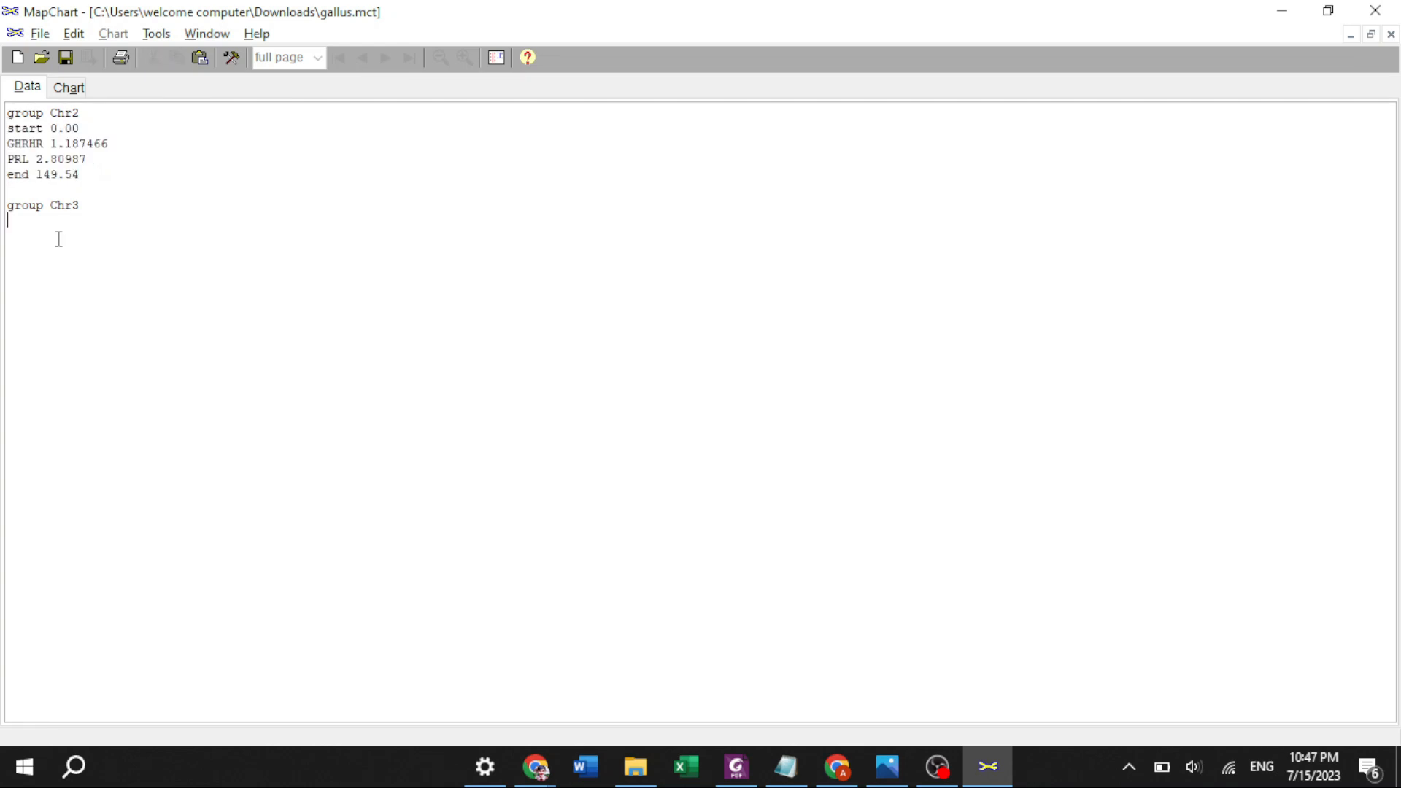
key("ctrl+v")
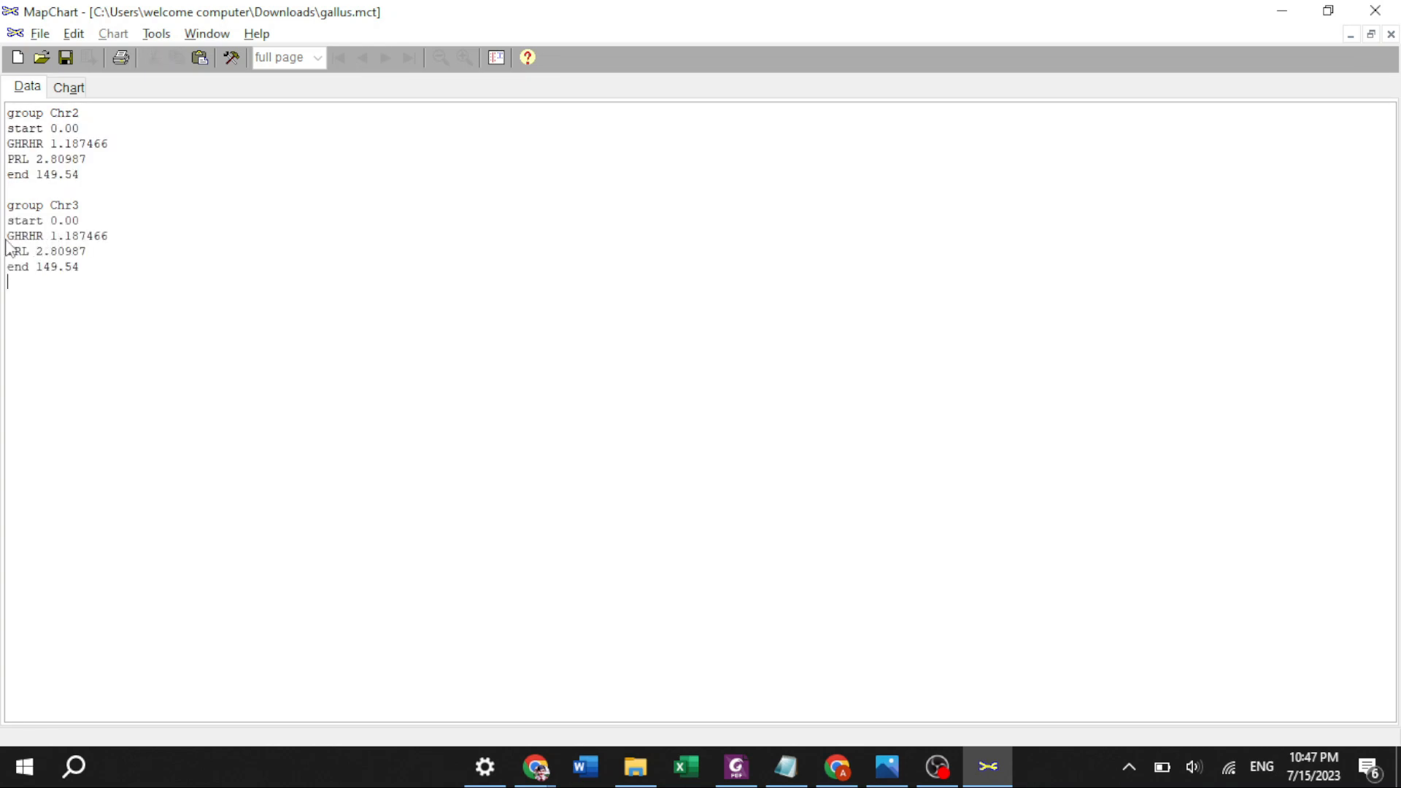
Step: Delete the GHRHR and PRL lines from the Chr3 group and leave an empty line before its end line
left_click_drag(9, 239, 102, 250)
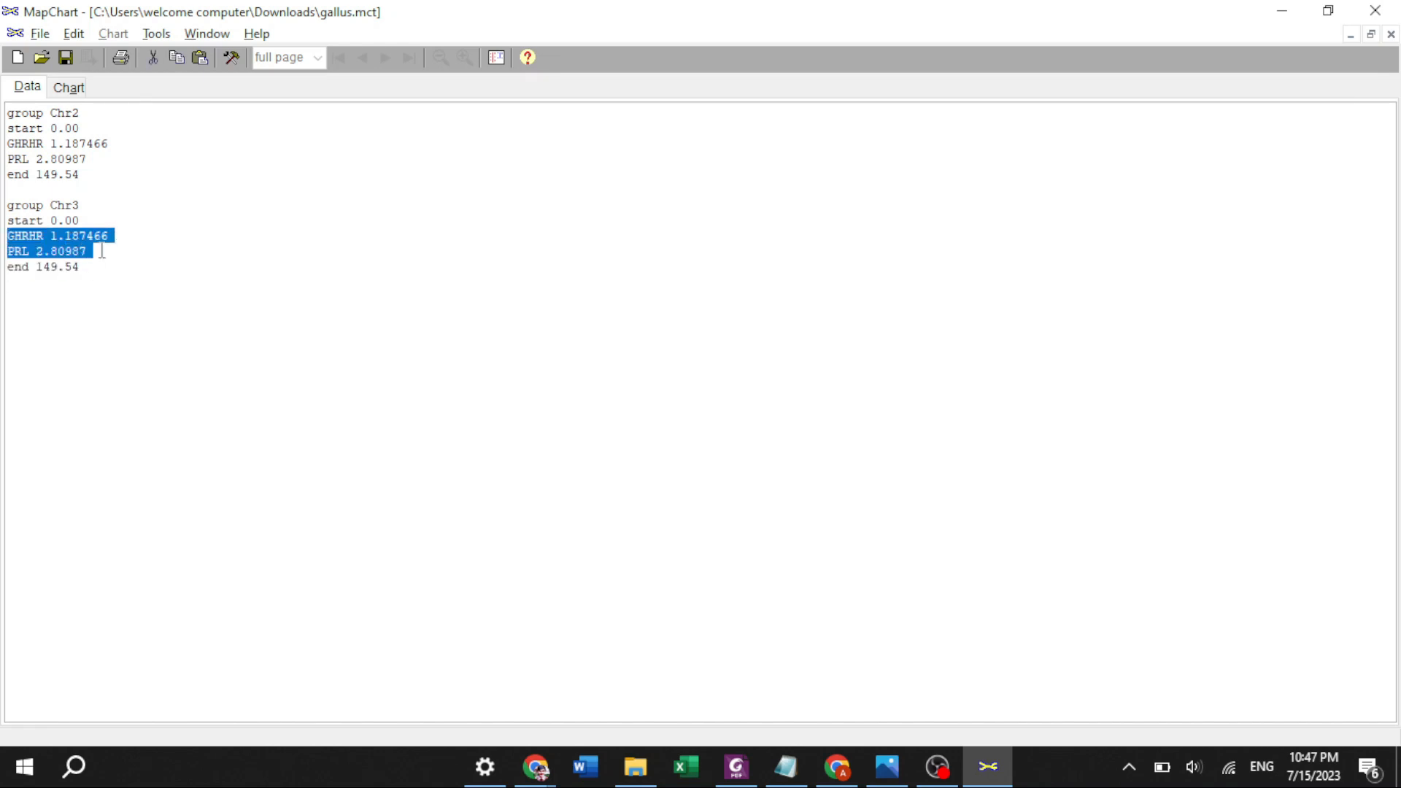
key("Delete")
key("Return")
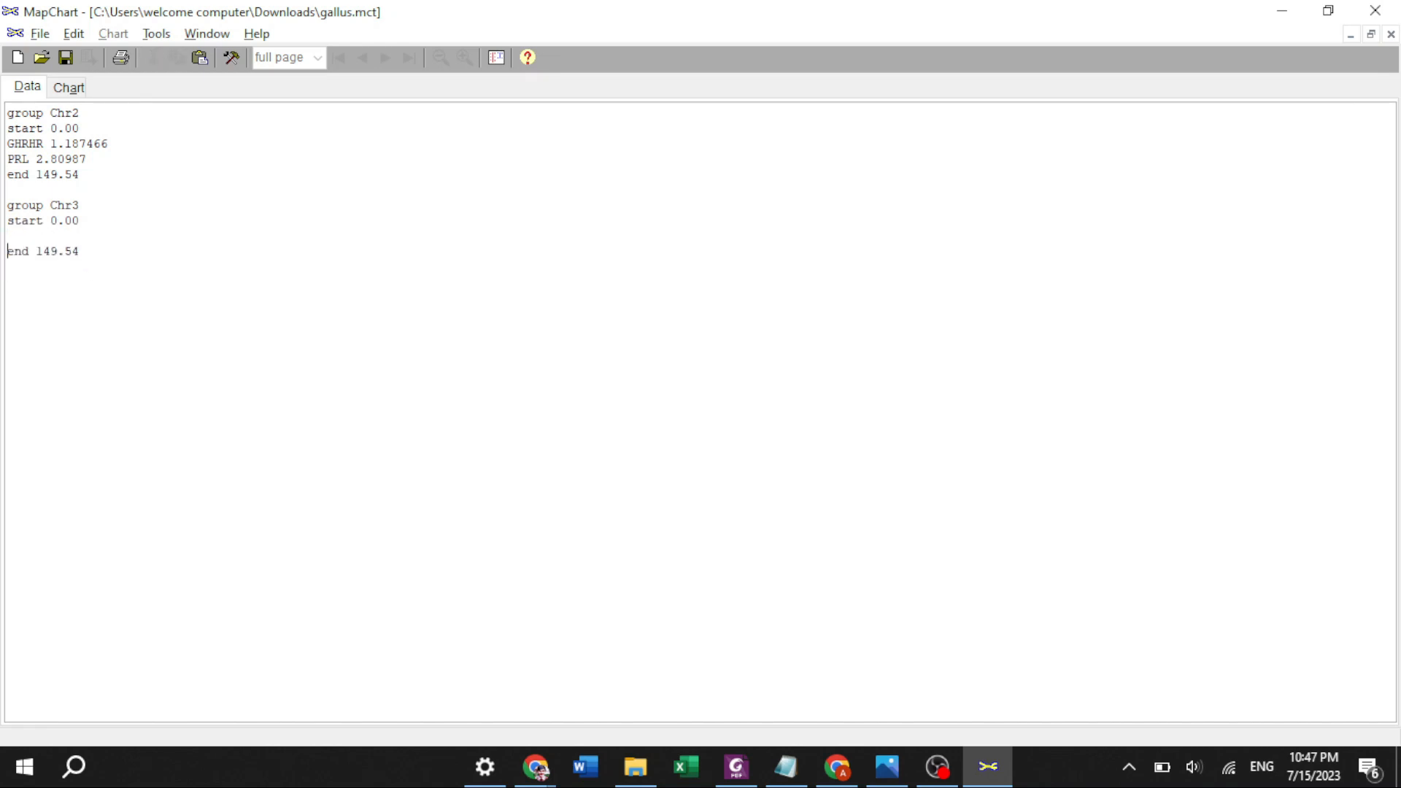
Step: Set the Chr3 end value to 110.64, copied from the chromosome 3 size on the NCBI genome page
left_click(8, 266)
key("alt+Tab")
key("alt+Tab")
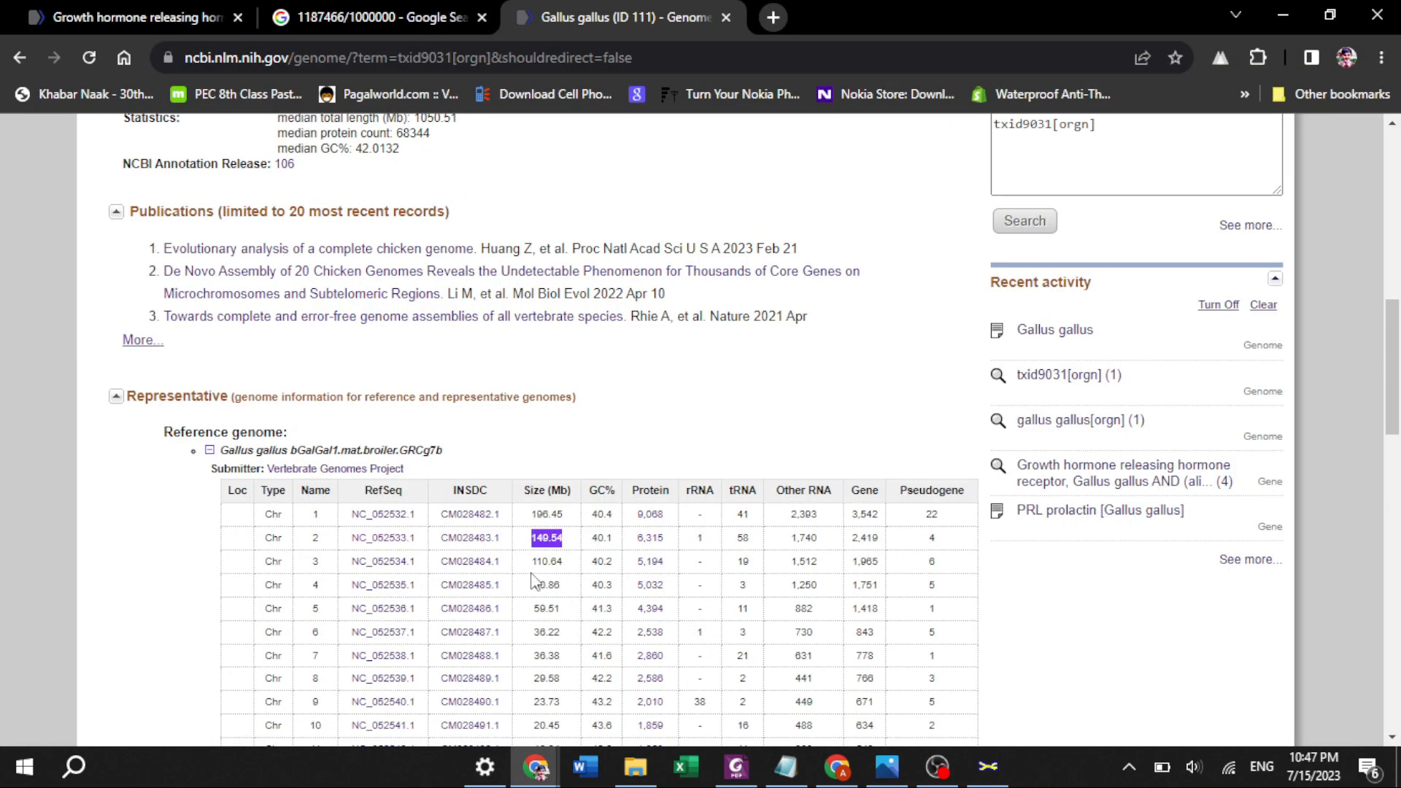
left_click_drag(531, 564, 573, 571)
key("ctrl+c")
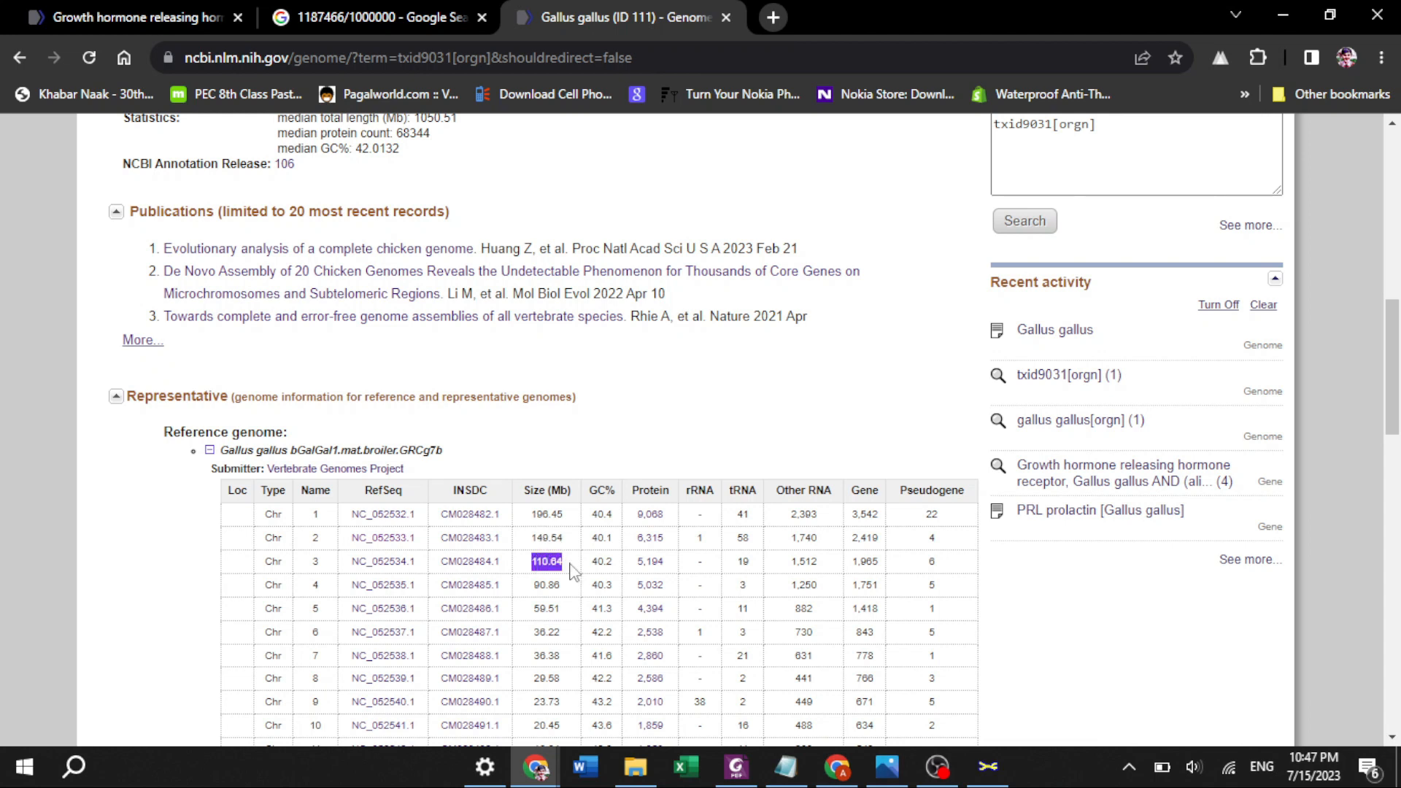
key("alt+Tab")
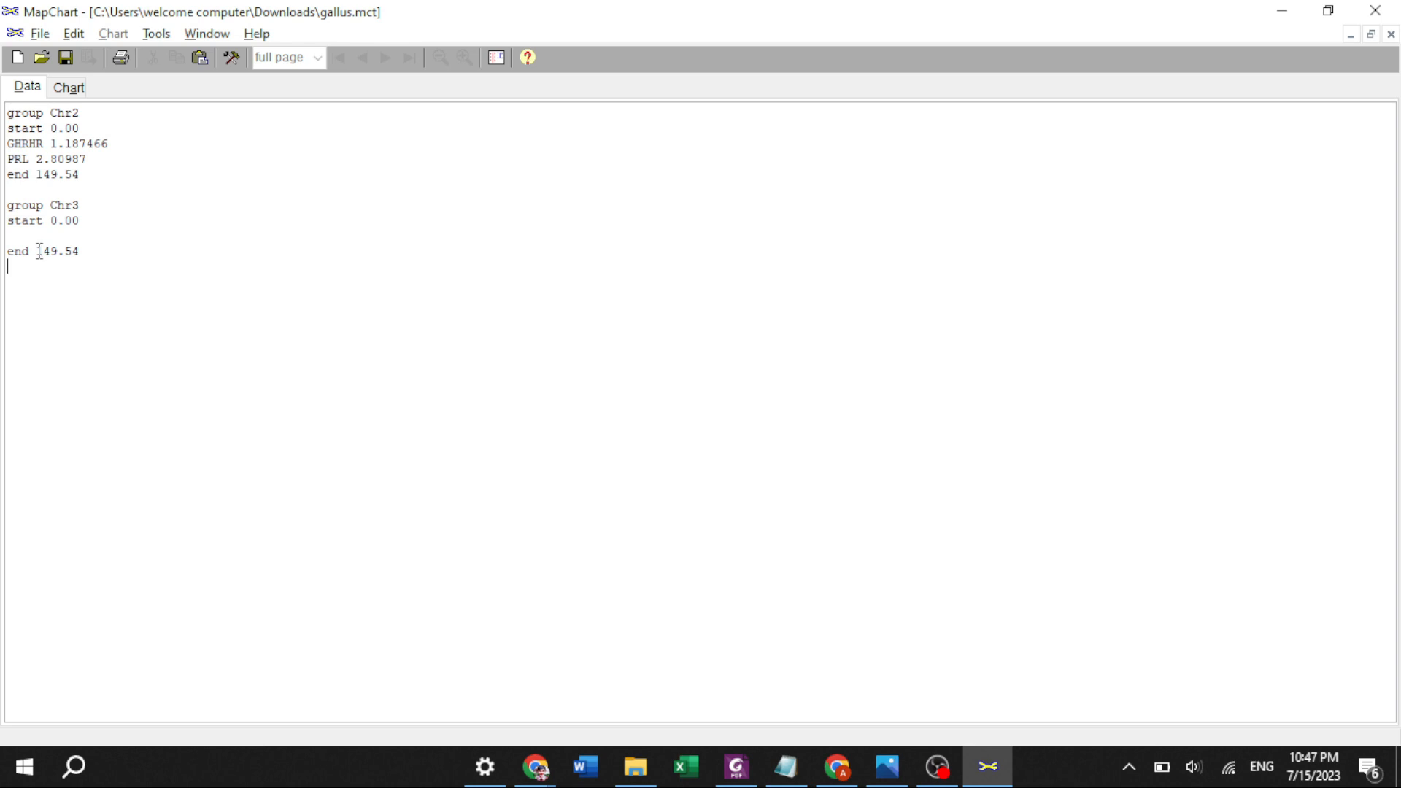
left_click_drag(36, 251, 87, 251)
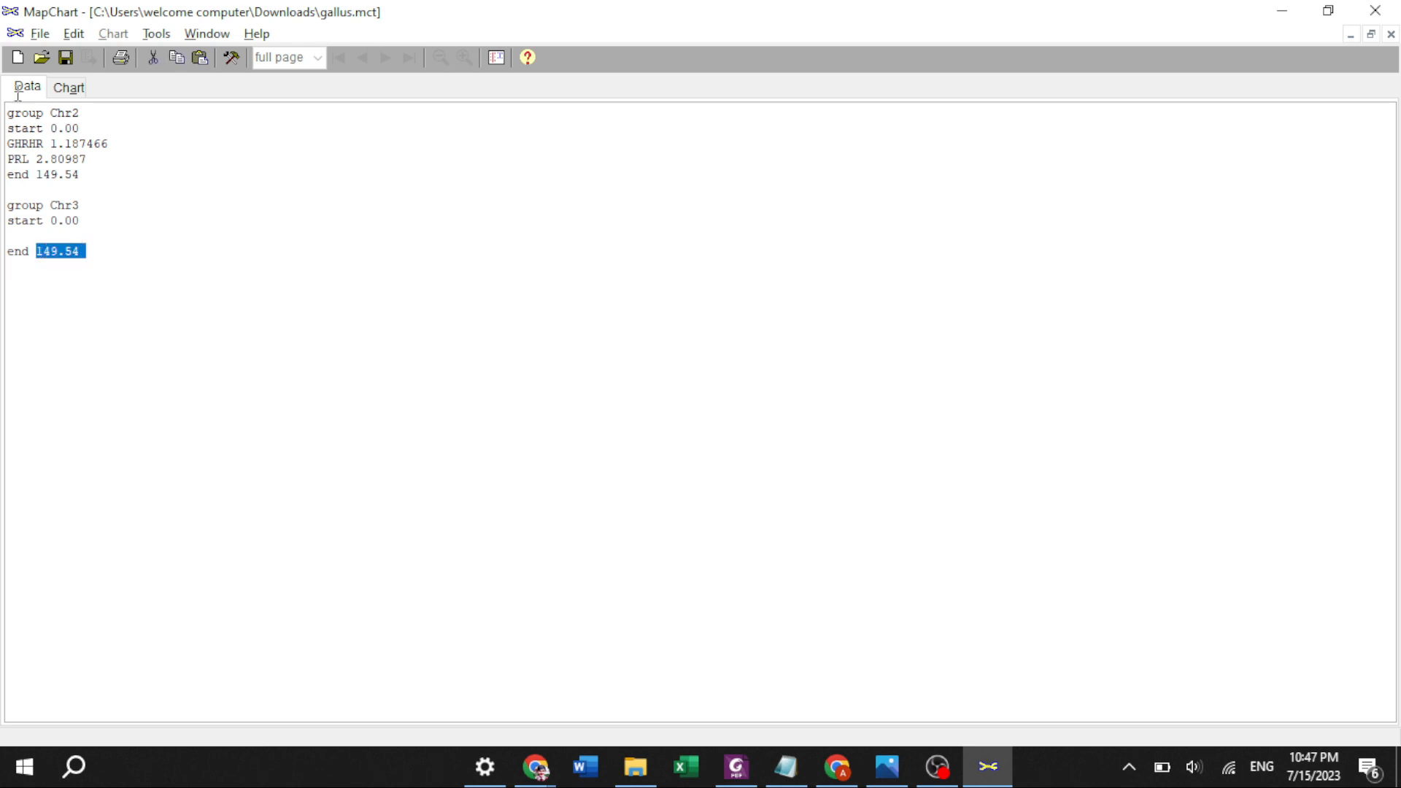
key("ctrl+v")
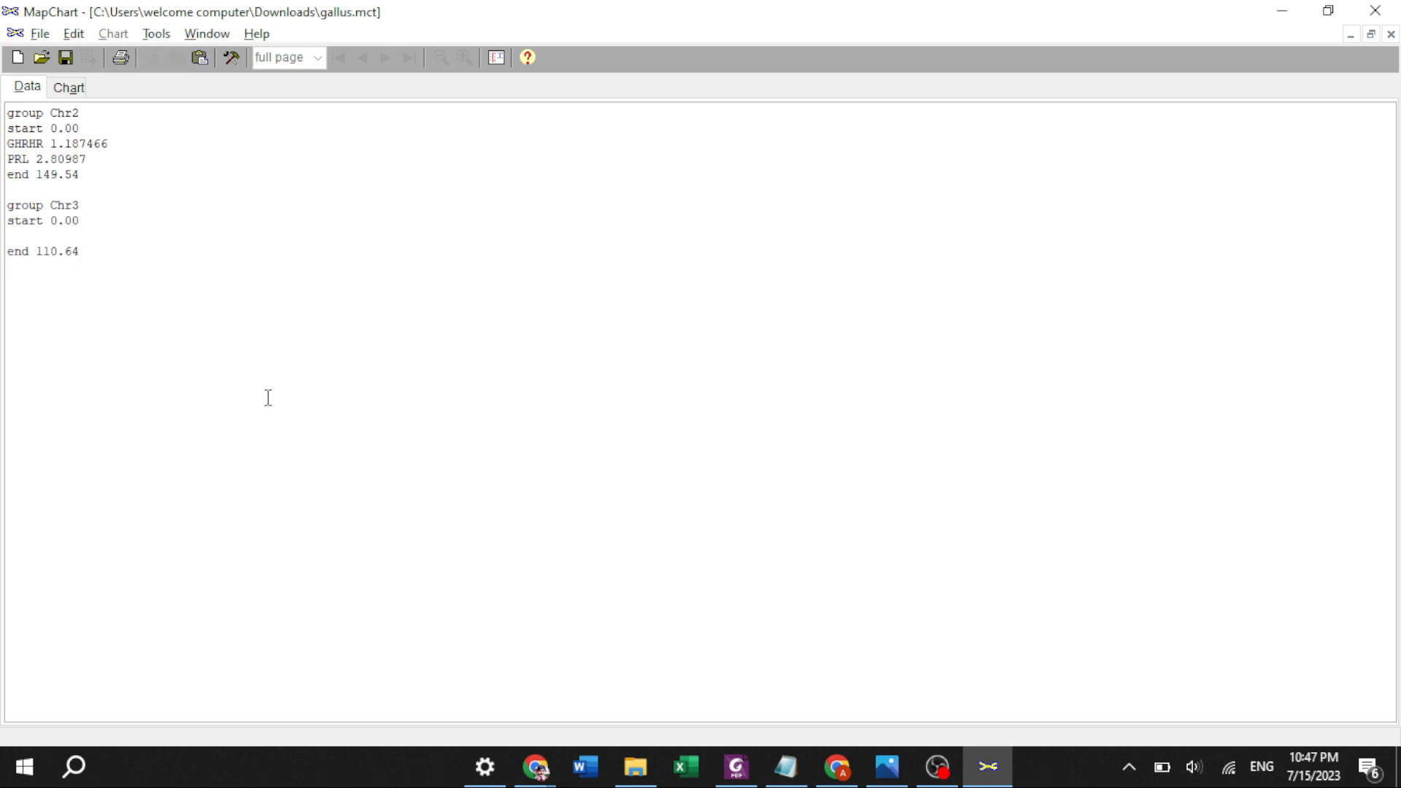
Step: Switch to the gene list PDF in Foxit PhantomPDF and copy the gene name Prolactin precursor
left_click(34, 237)
mouse_move(554, 768)
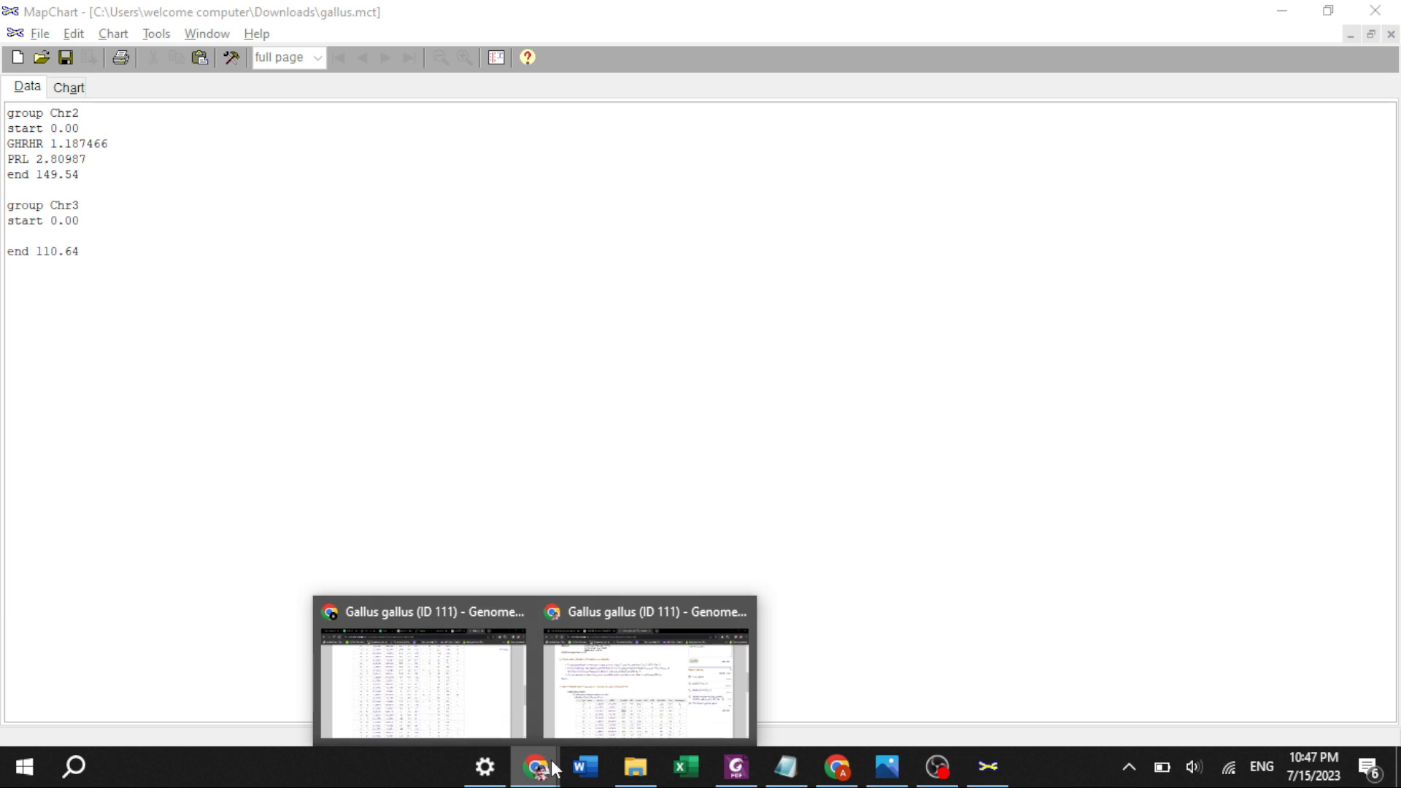
mouse_move(605, 668)
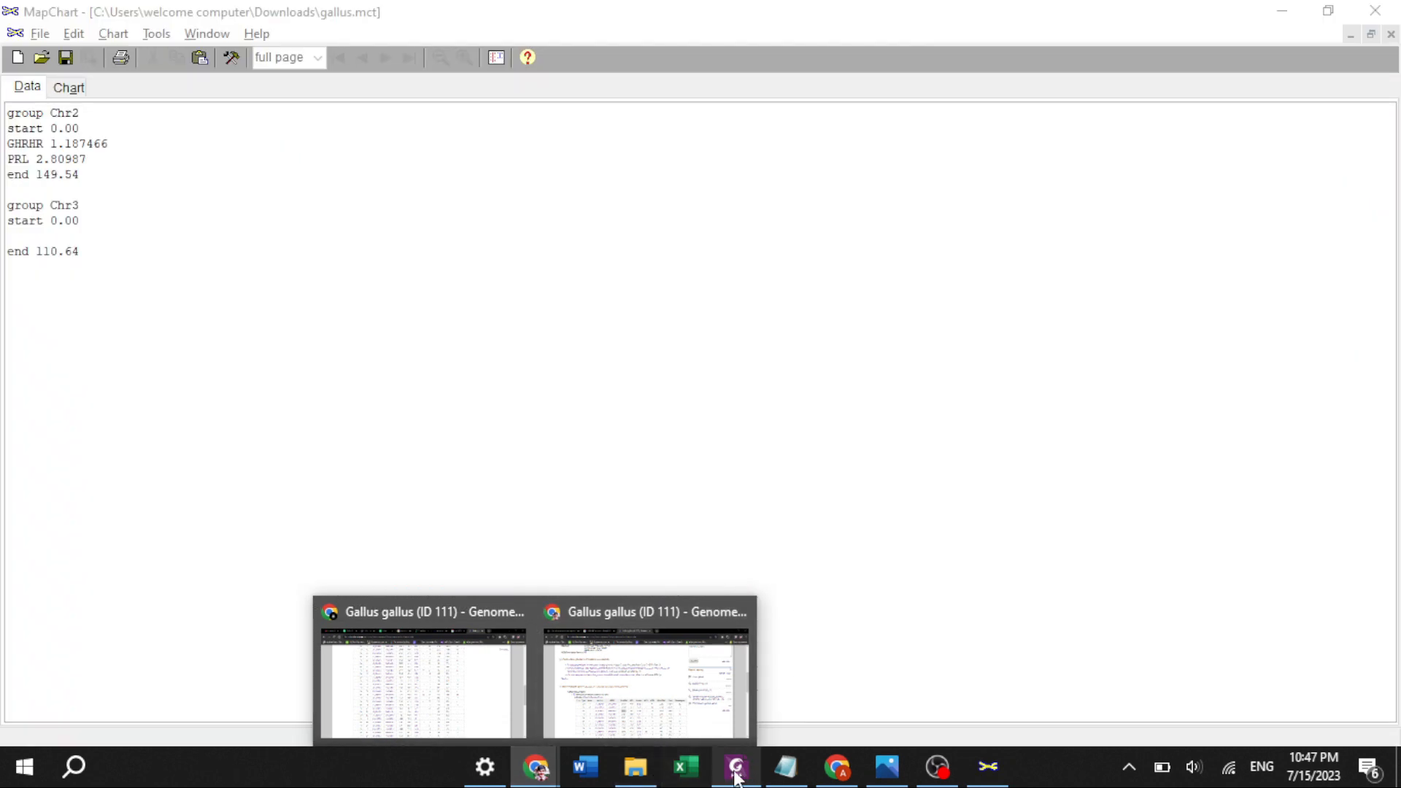
left_click(736, 766)
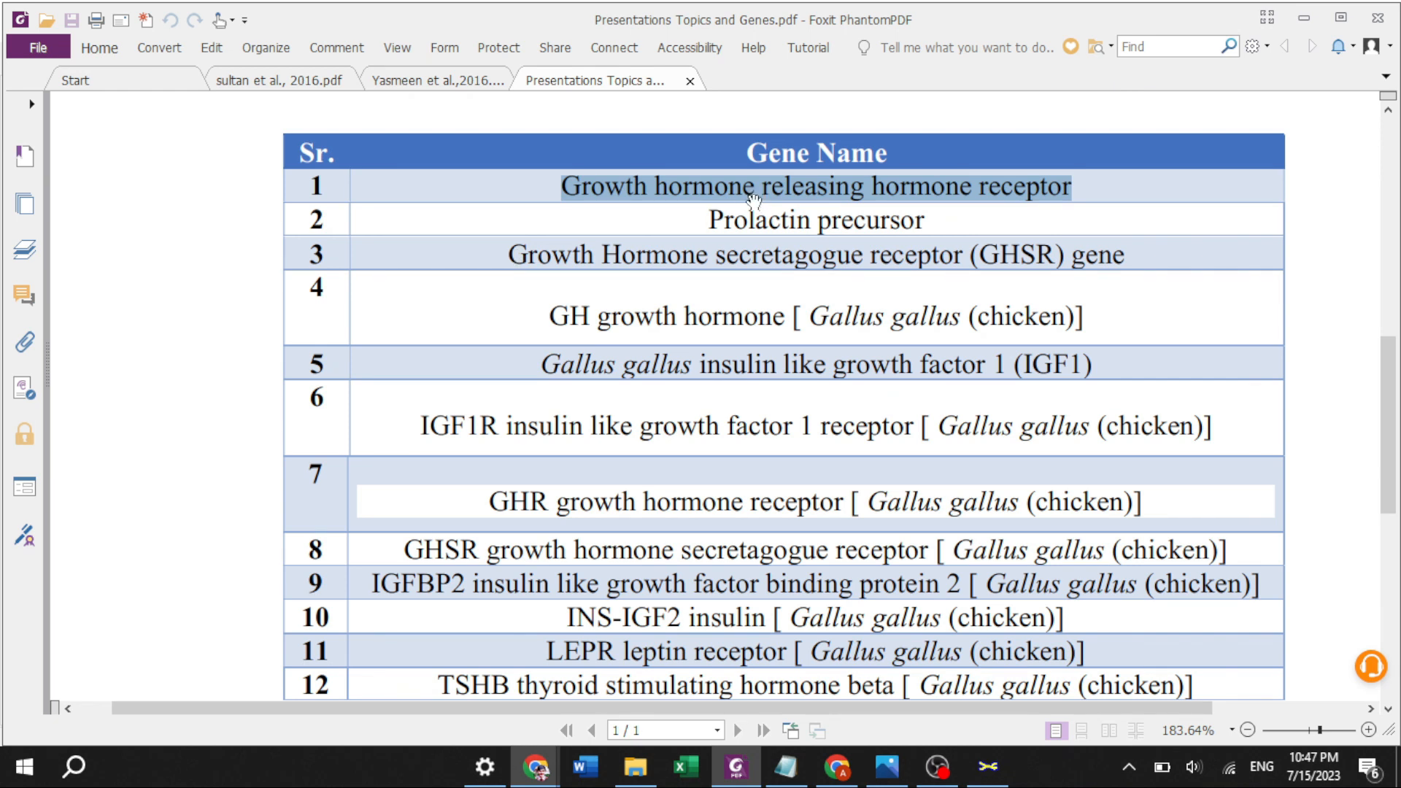
left_click_drag(712, 218, 927, 223)
key("ctrl+c")
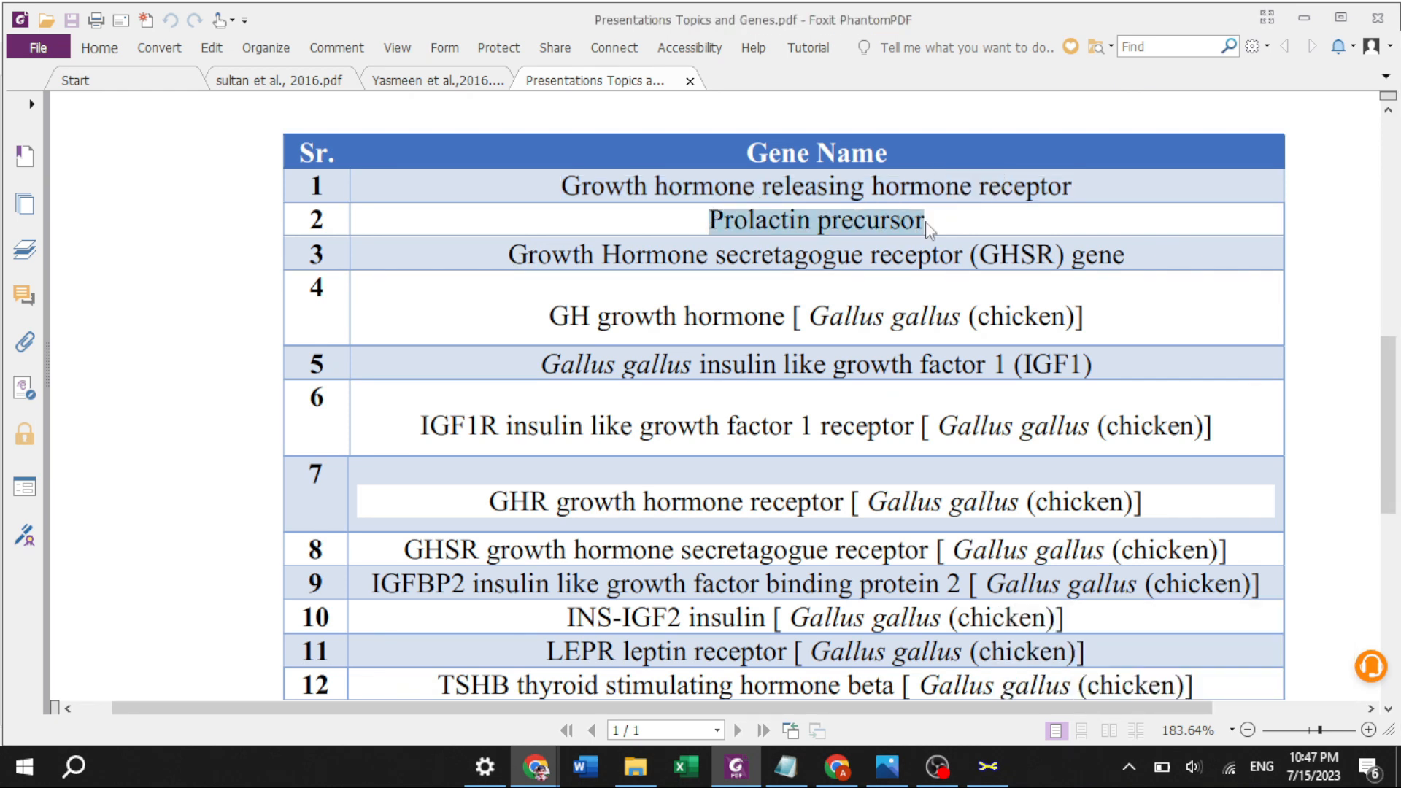
Step: Search NCBI Gene in Chrome for "Prolactin precursor, Gallus gallus" and examine the listed genes and their locations
key("alt+Tab")
key("alt+Tab")
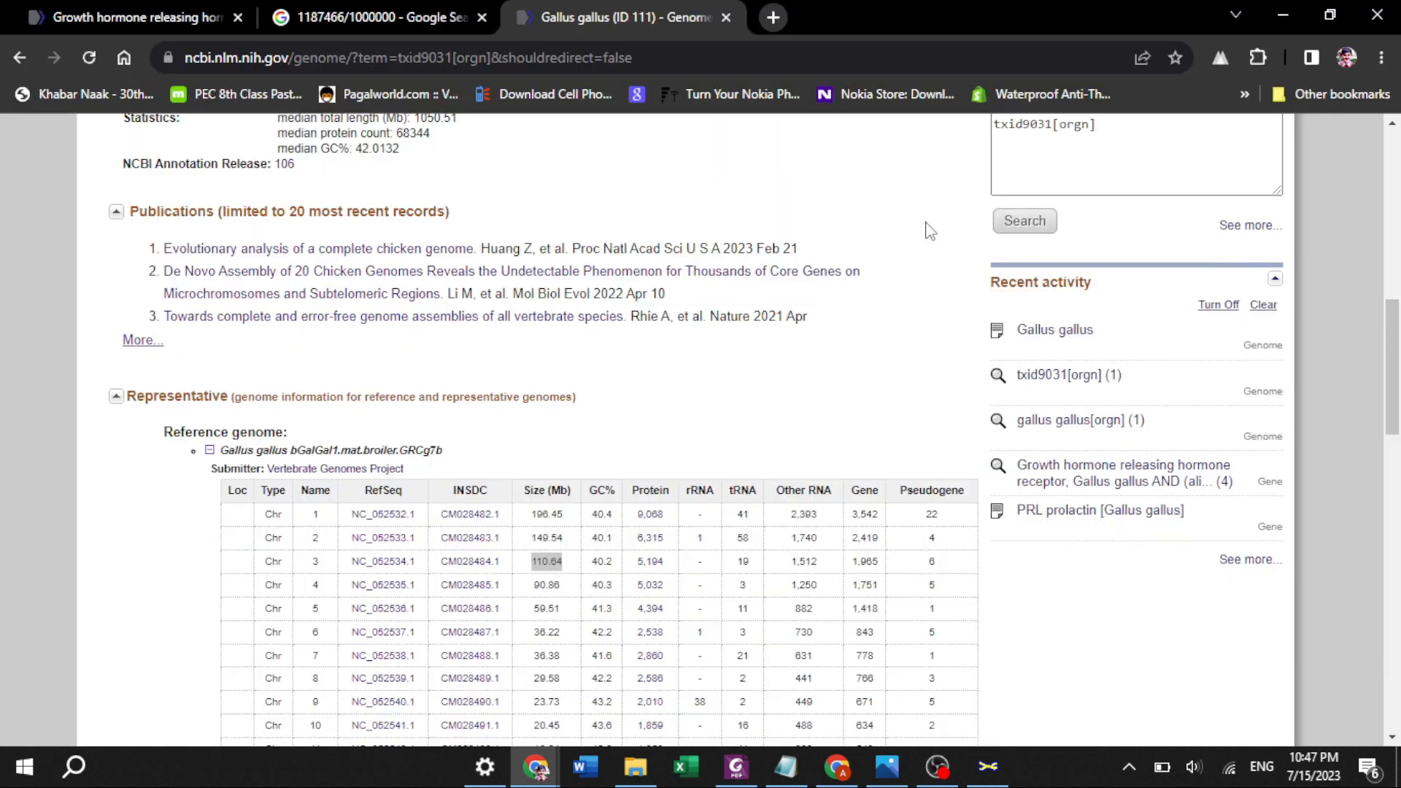
left_click(111, 20)
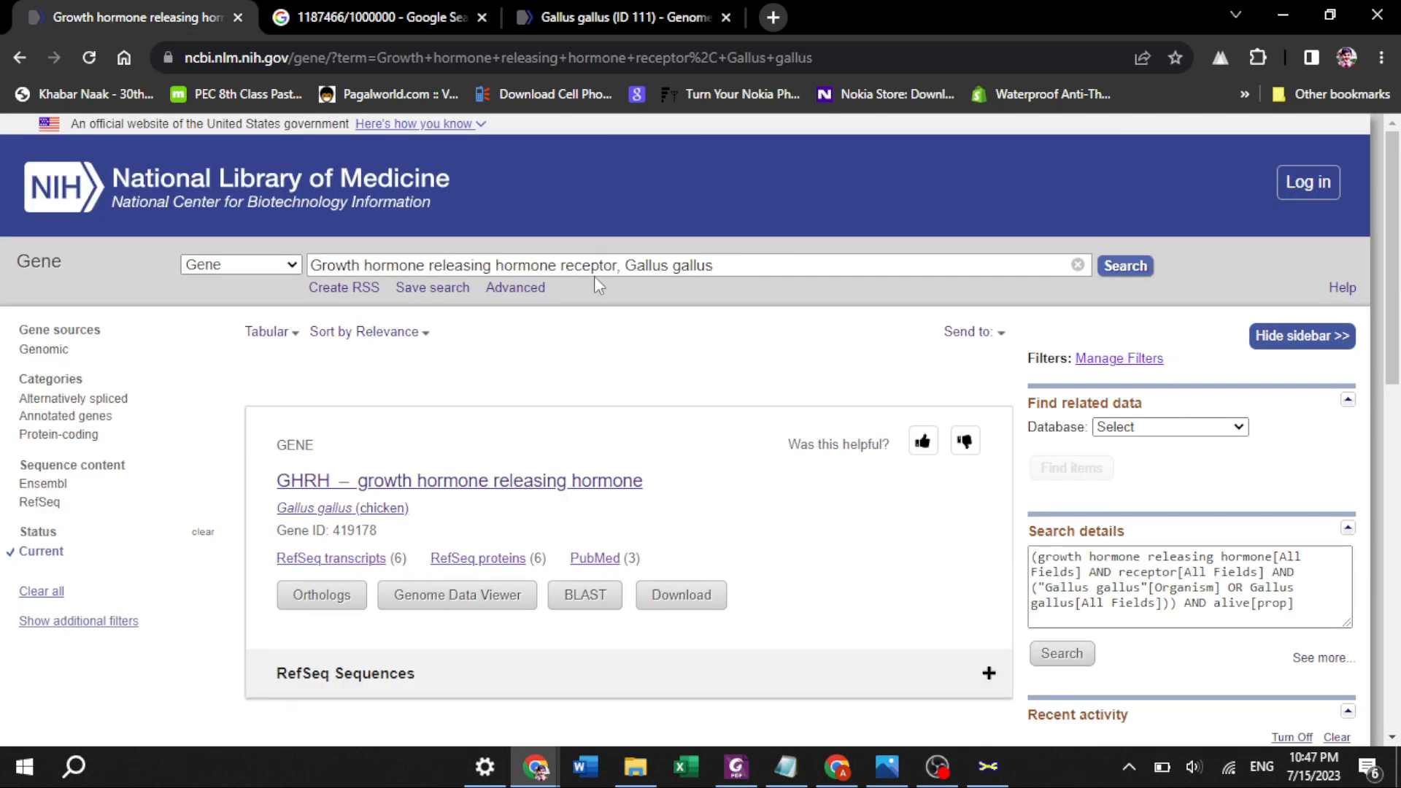
left_click_drag(617, 266, 273, 278)
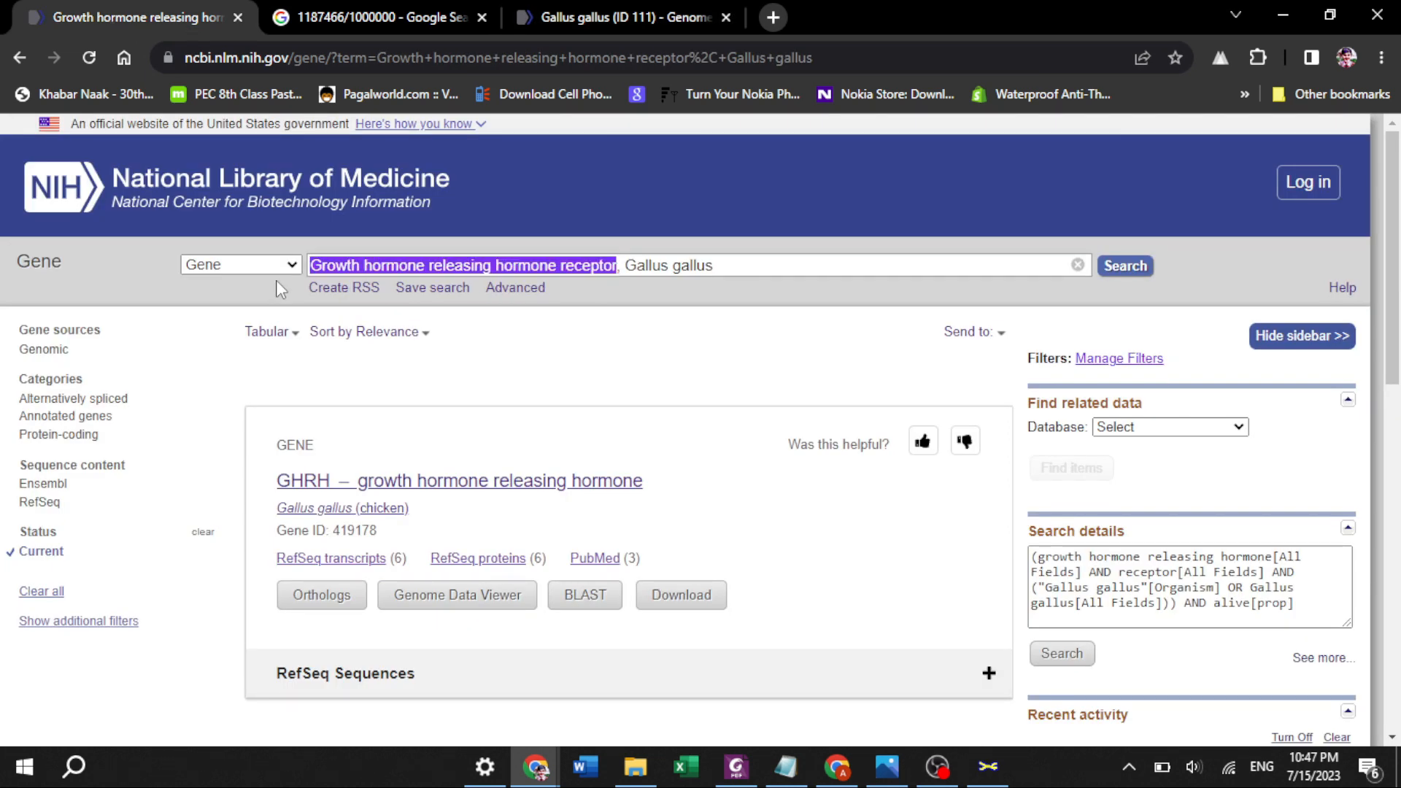
key("ctrl+v")
key("Return")
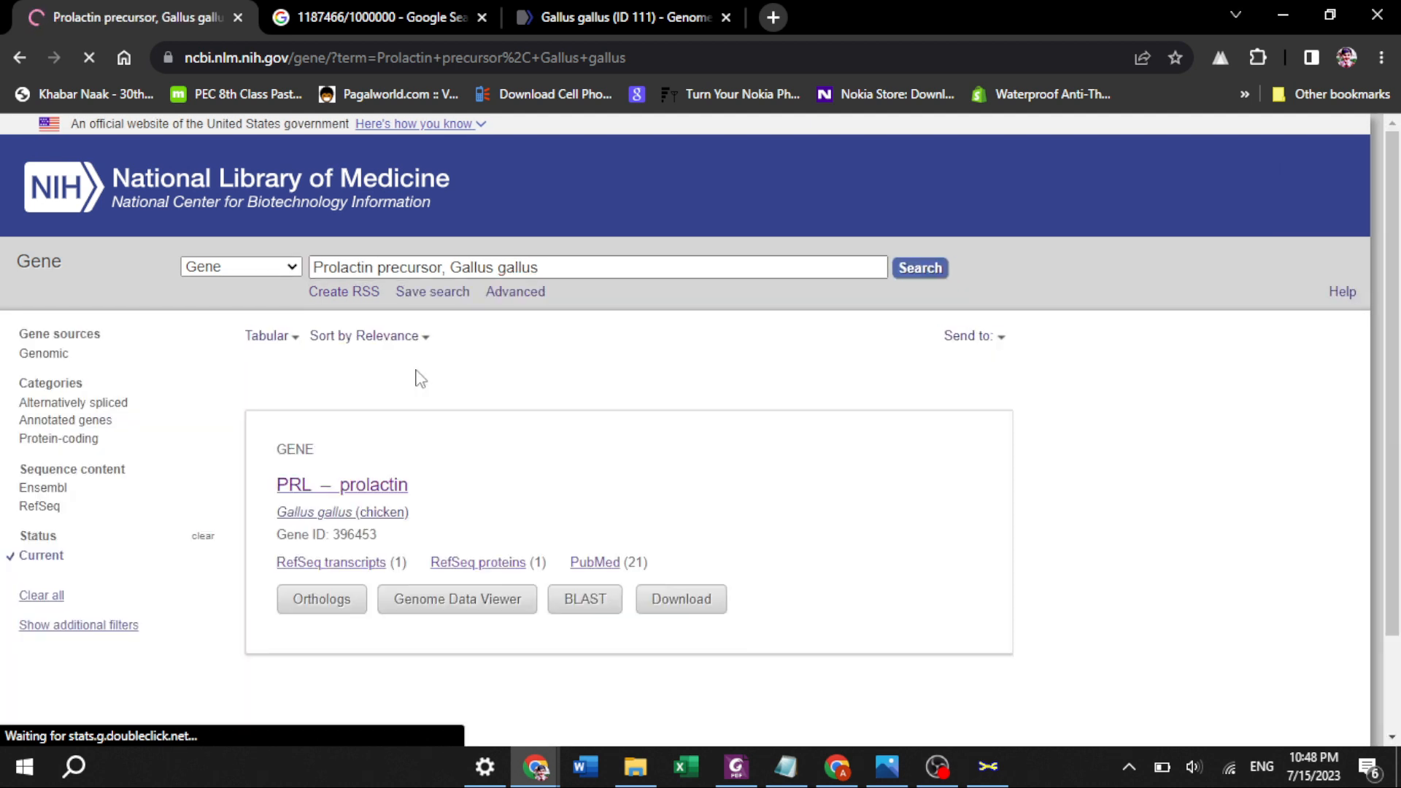
scroll(421, 379, "down", 5)
scroll(420, 379, "down", 1)
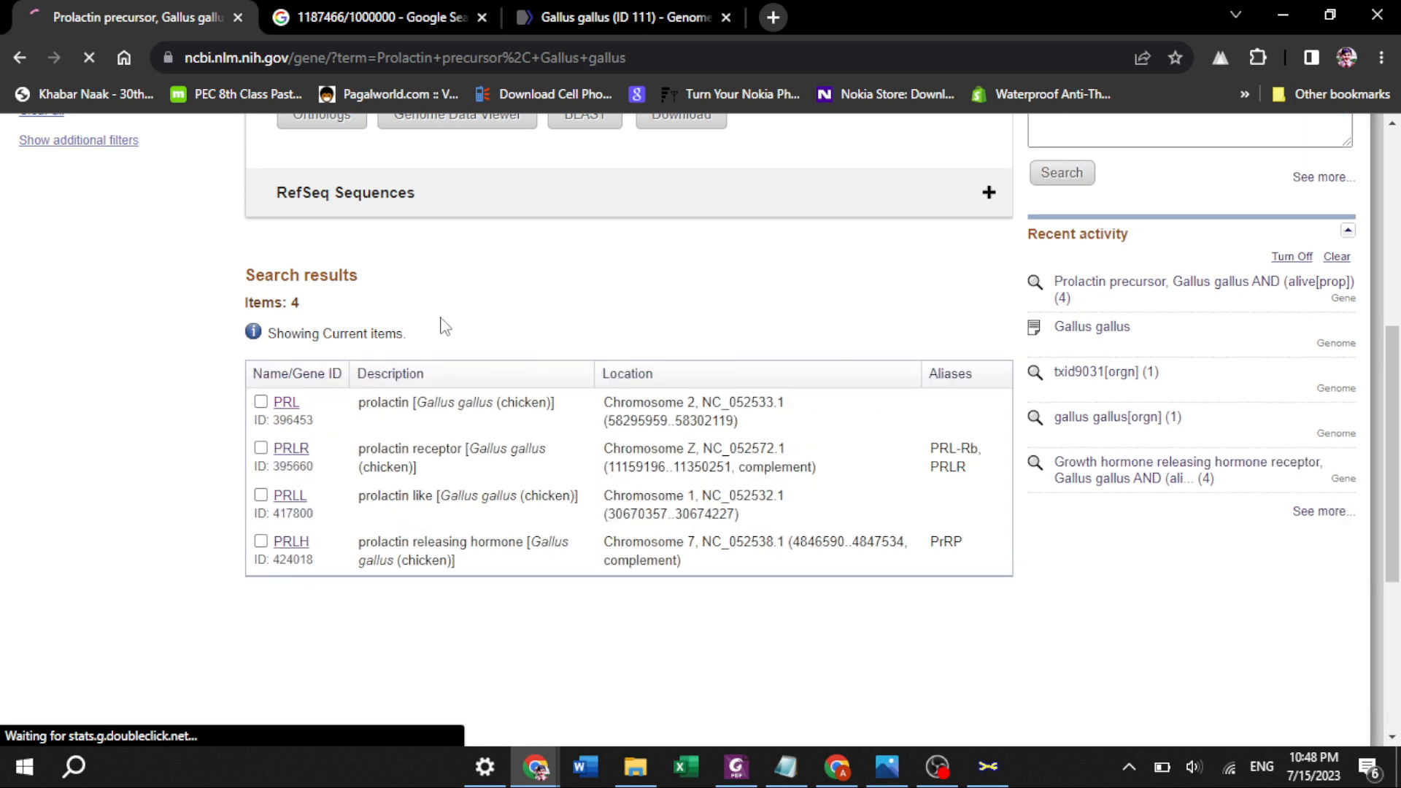
scroll(444, 326, "down", 1)
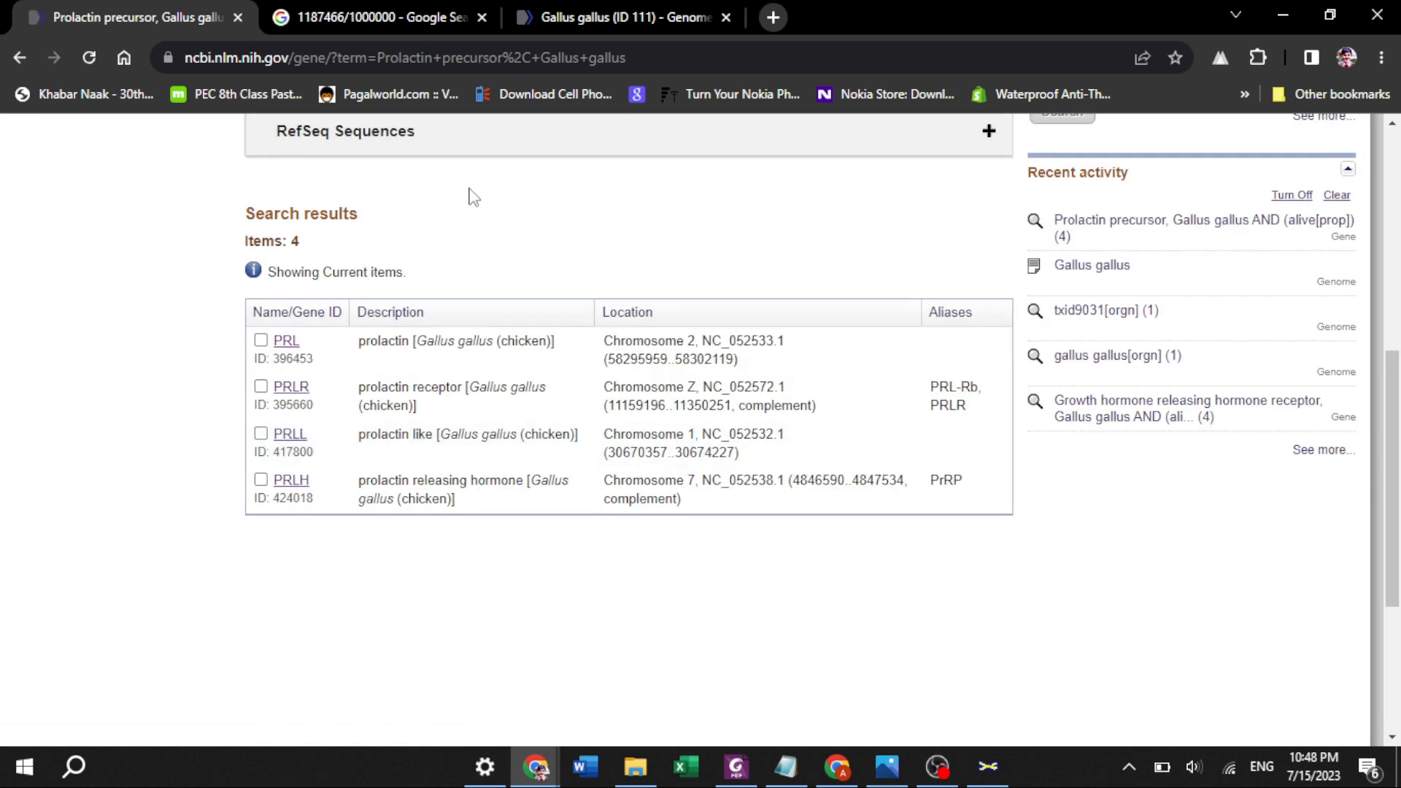
scroll(473, 195, "up", 6)
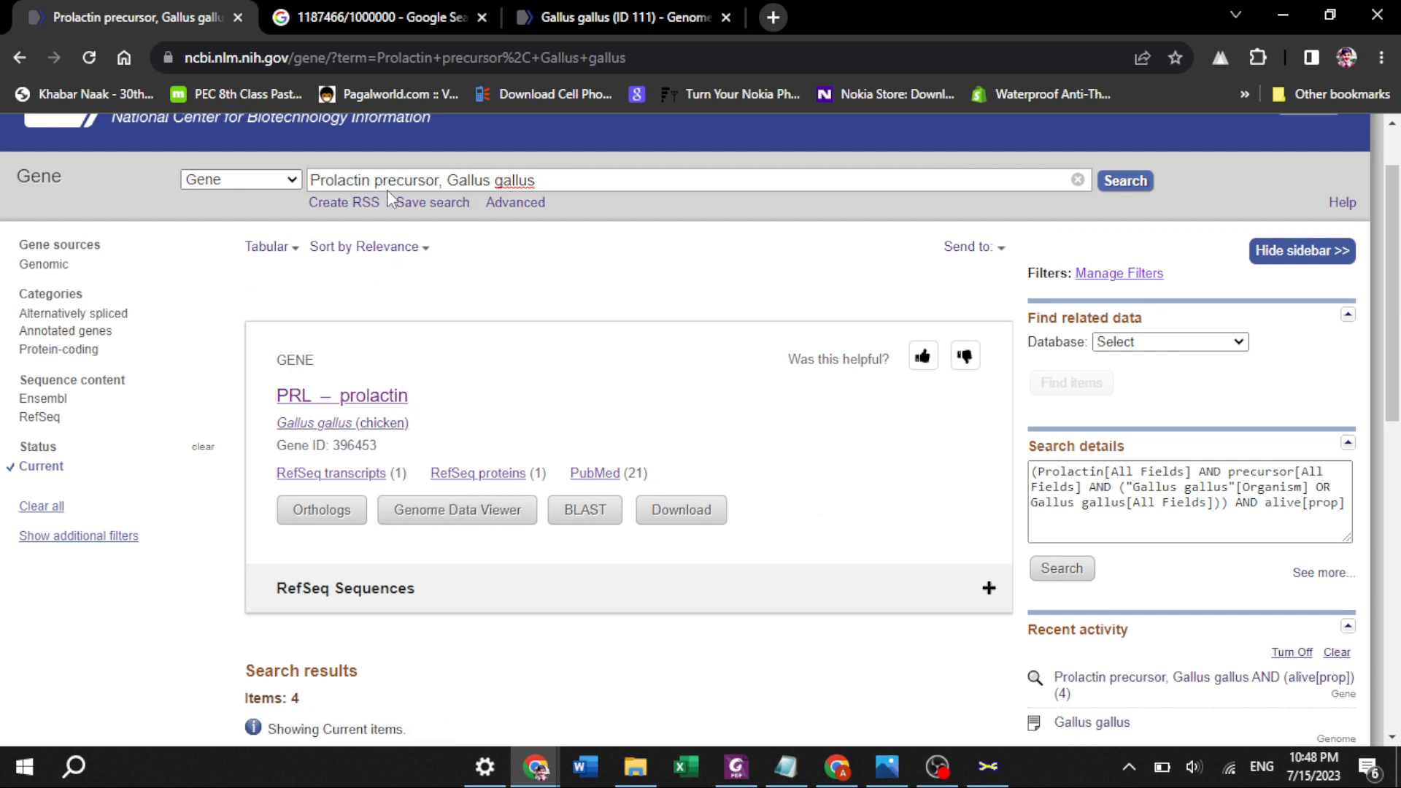
scroll(387, 190, "down", 5)
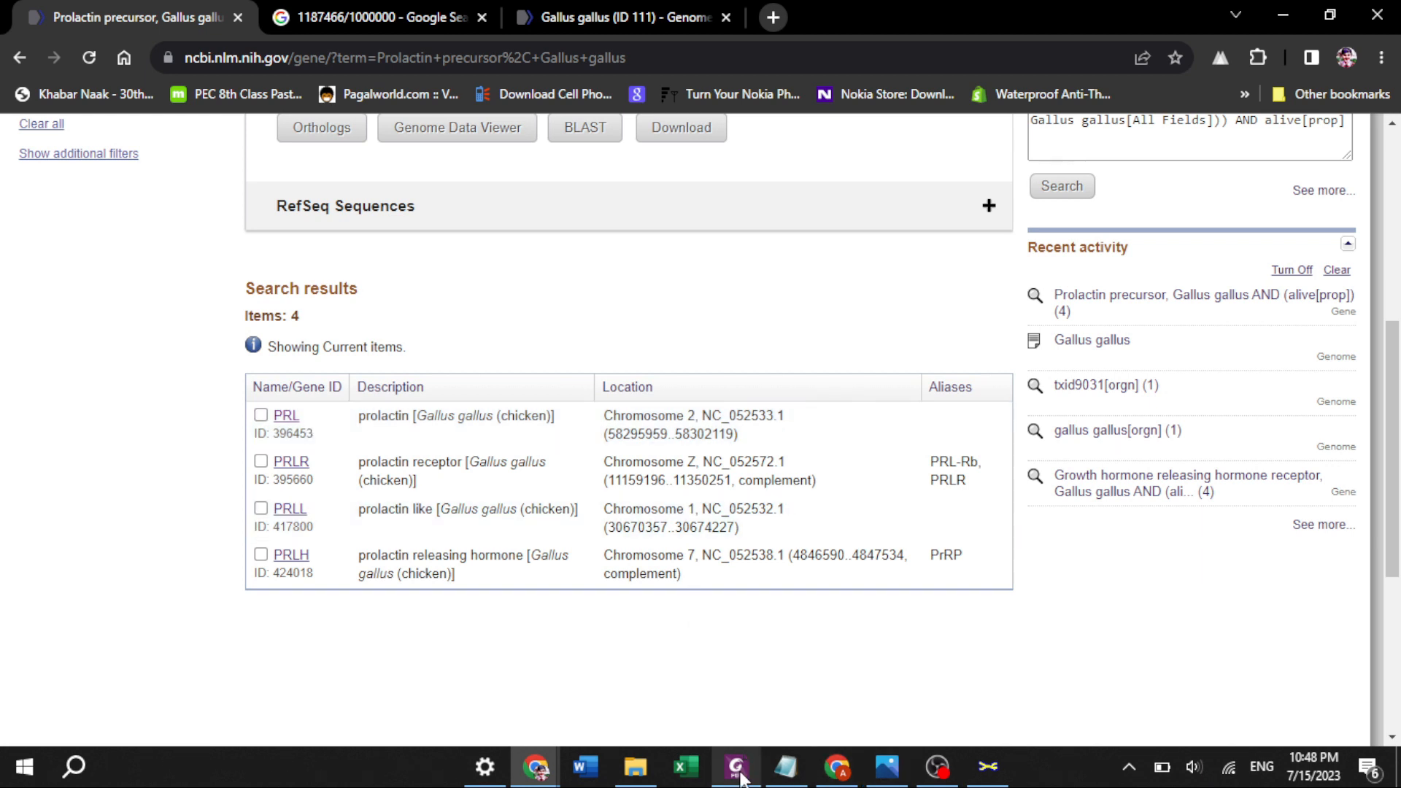
Step: Look at the Notepad notes, switch to MapChart and check the PRL line in the Chr2 data
left_click(785, 778)
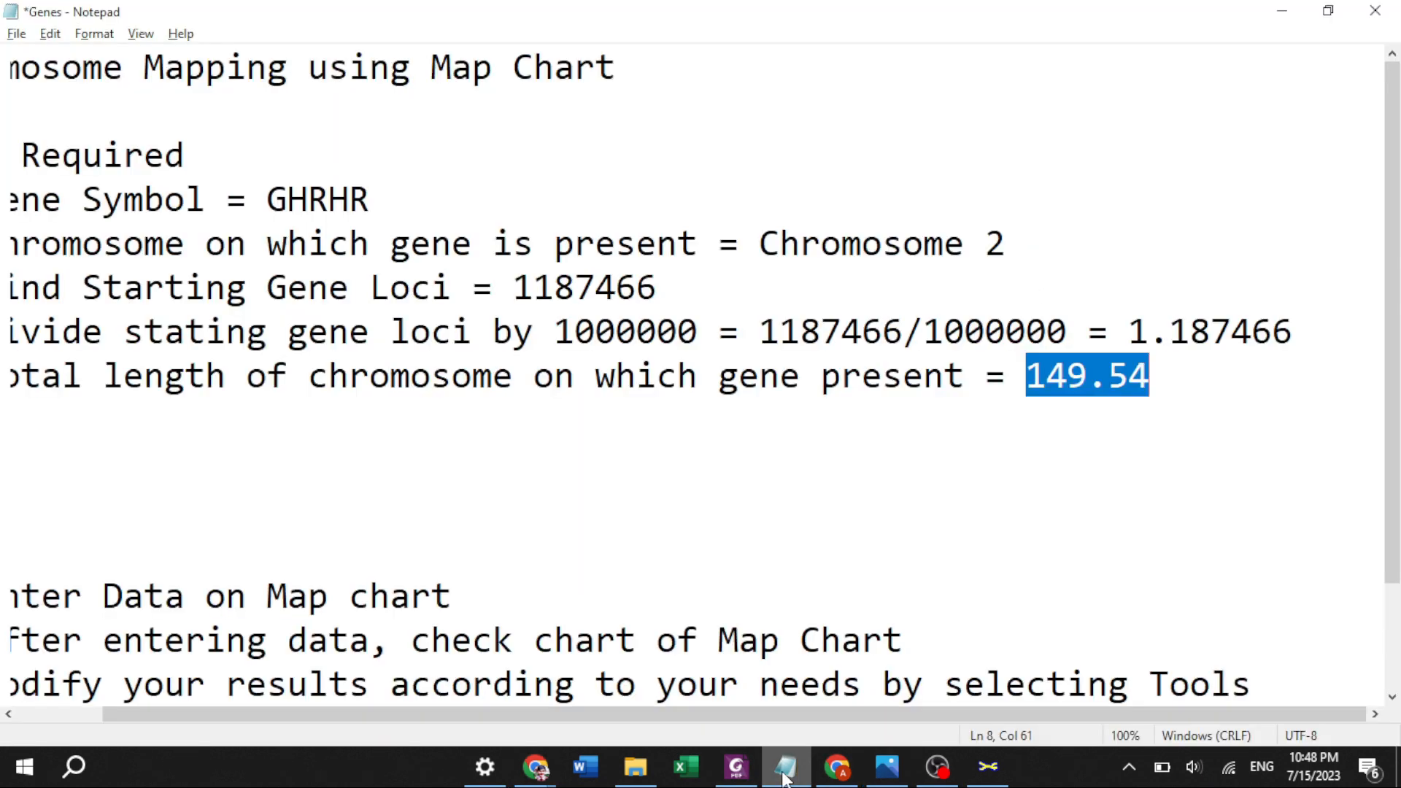
left_click(1031, 785)
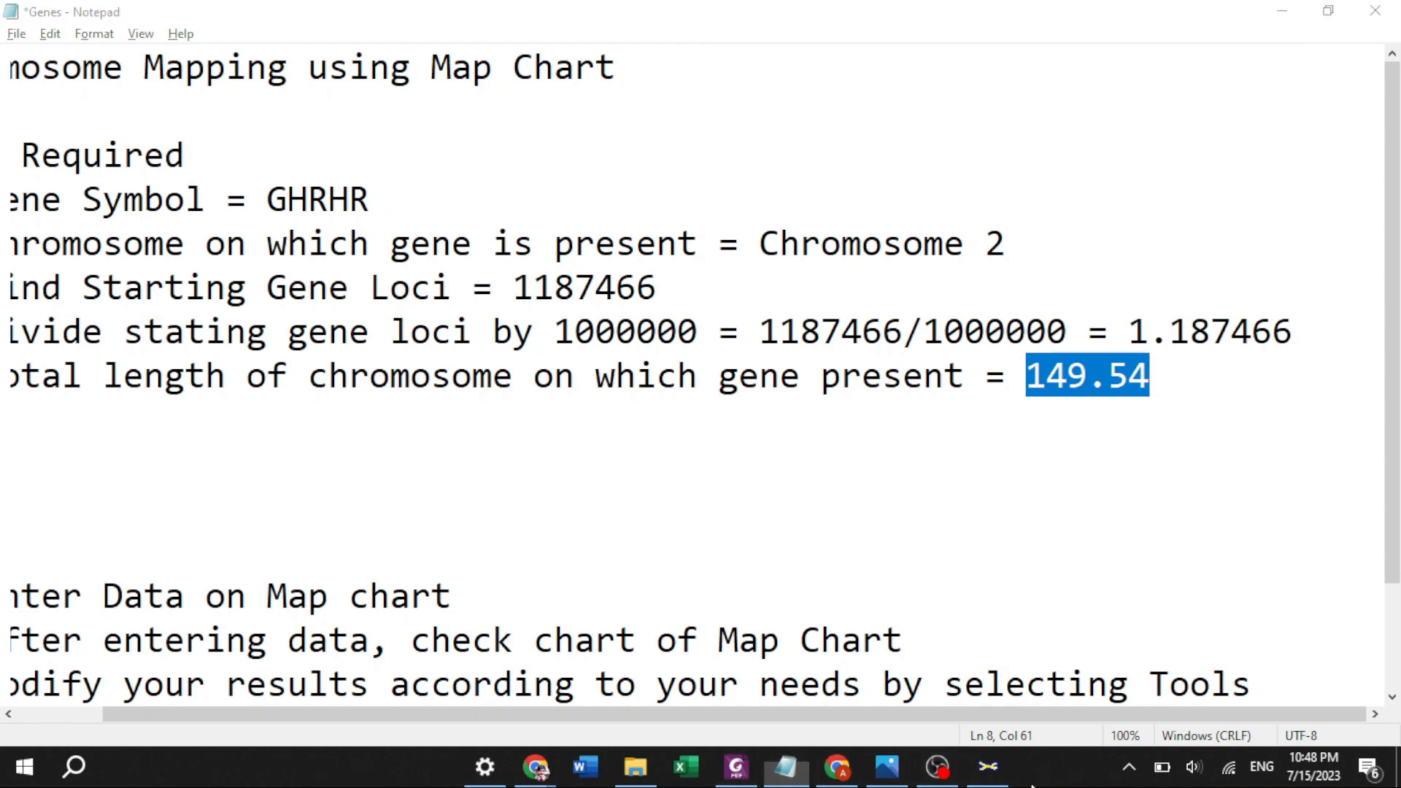
left_click(988, 766)
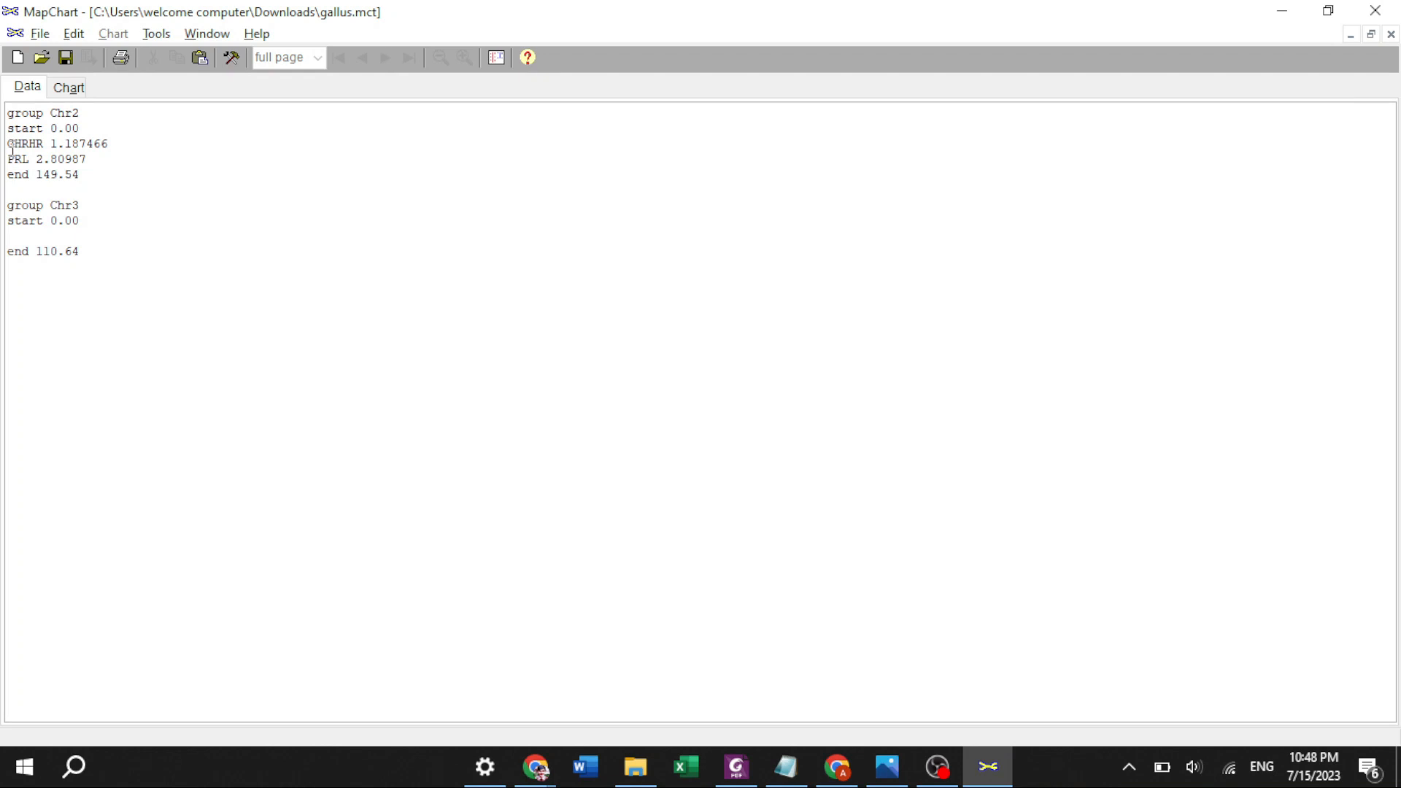
left_click(90, 159)
Step: Switch to Chrome, divide the chicken PRL start position 58295959 by 1000000 in the Google calculator and copy the result
key("alt+Tab")
key("alt+Tab")
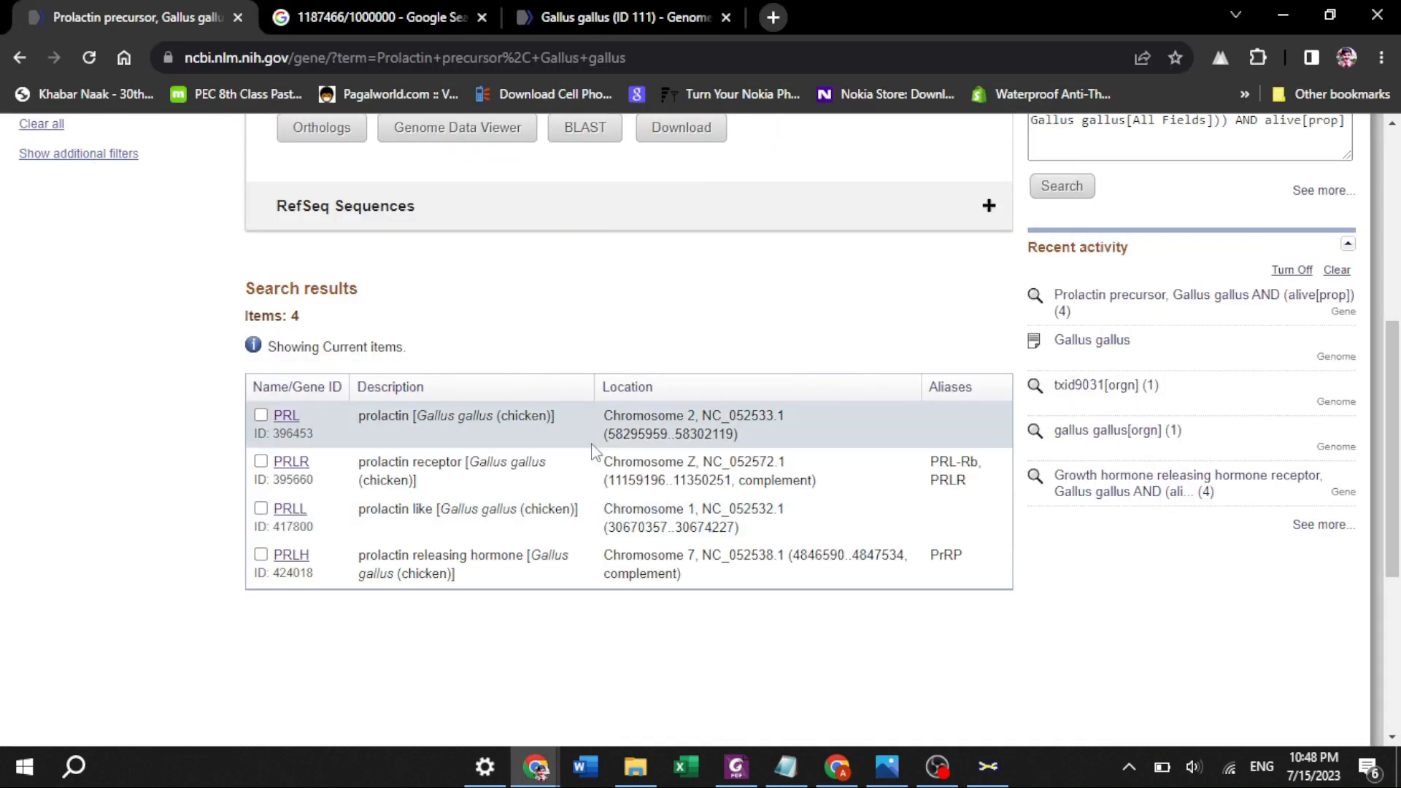
left_click_drag(609, 440, 669, 441)
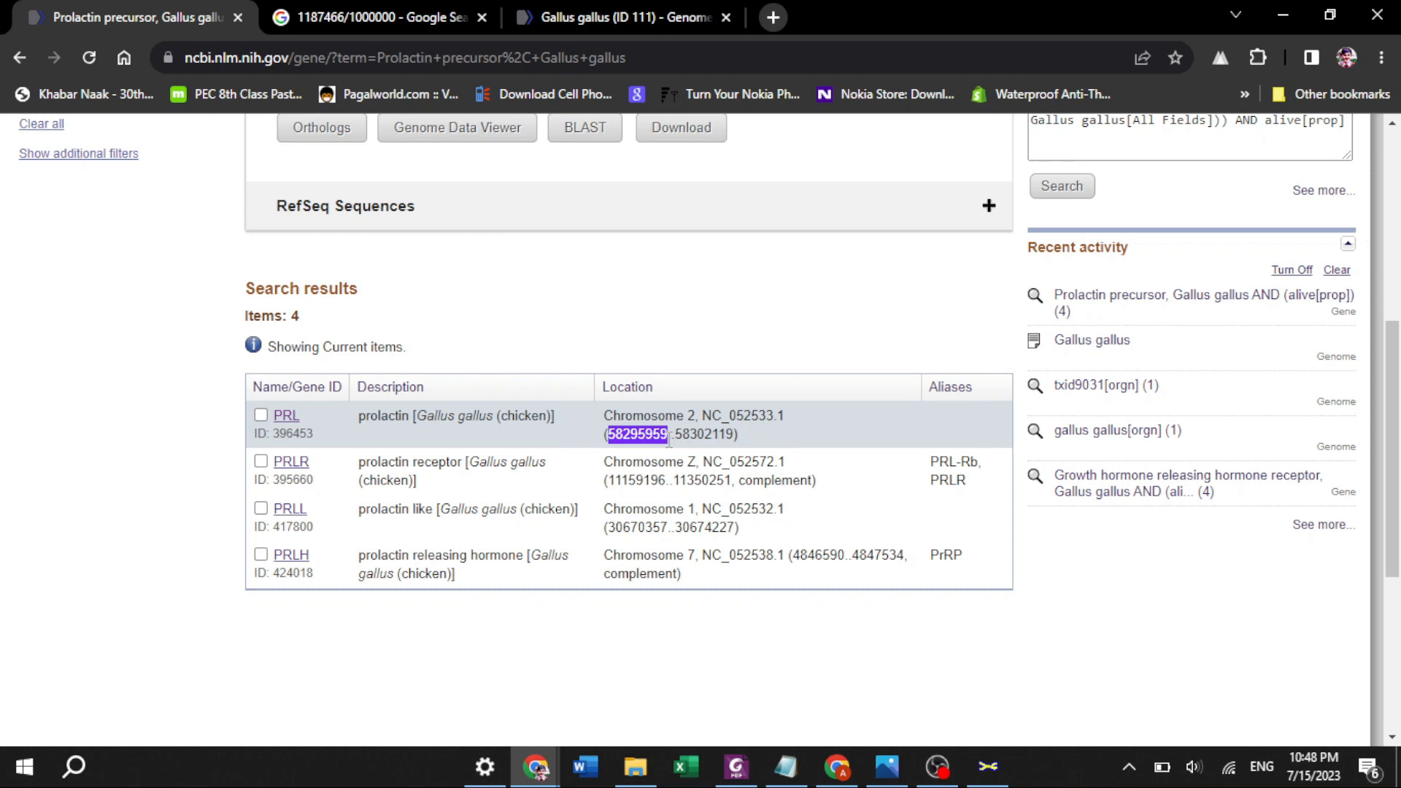
left_click(352, 11)
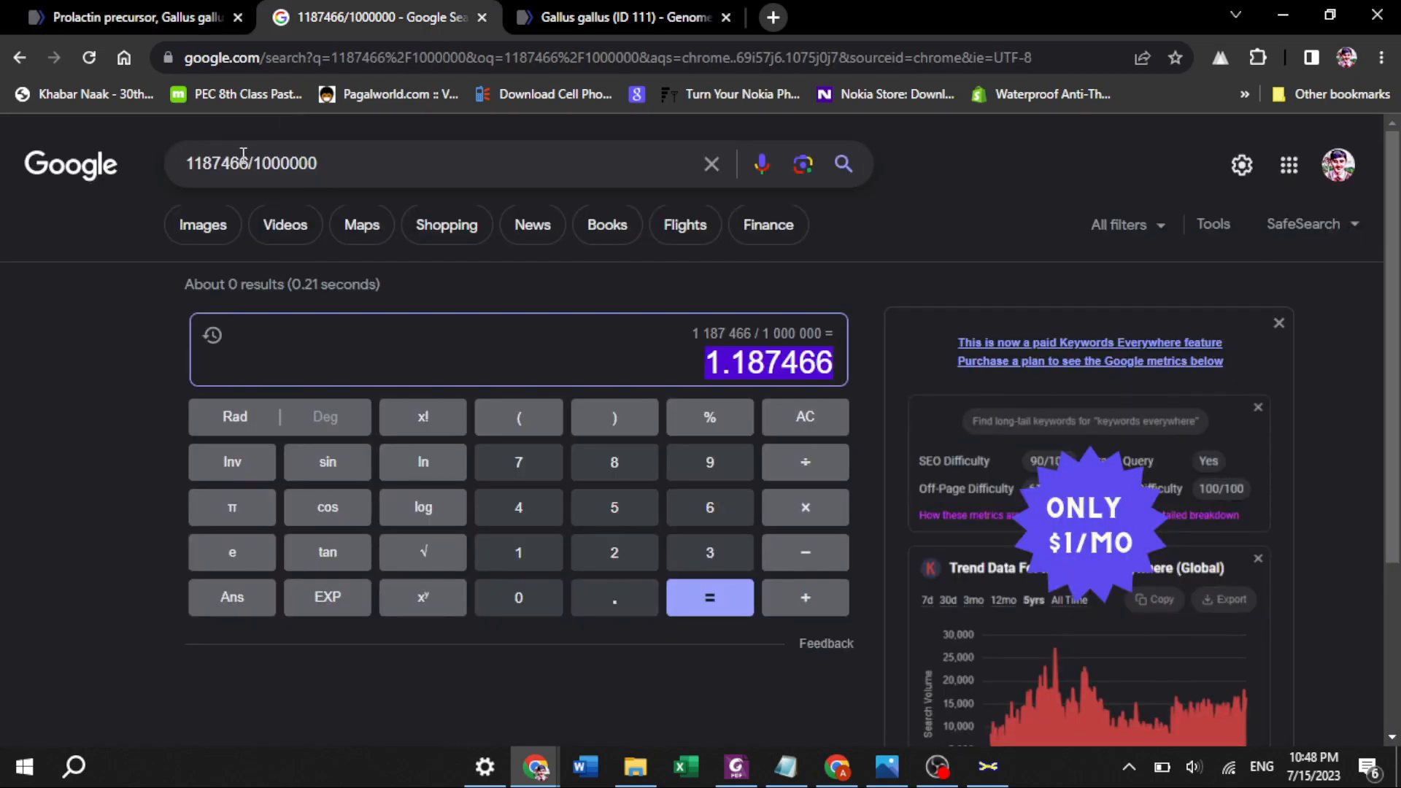
left_click(245, 157)
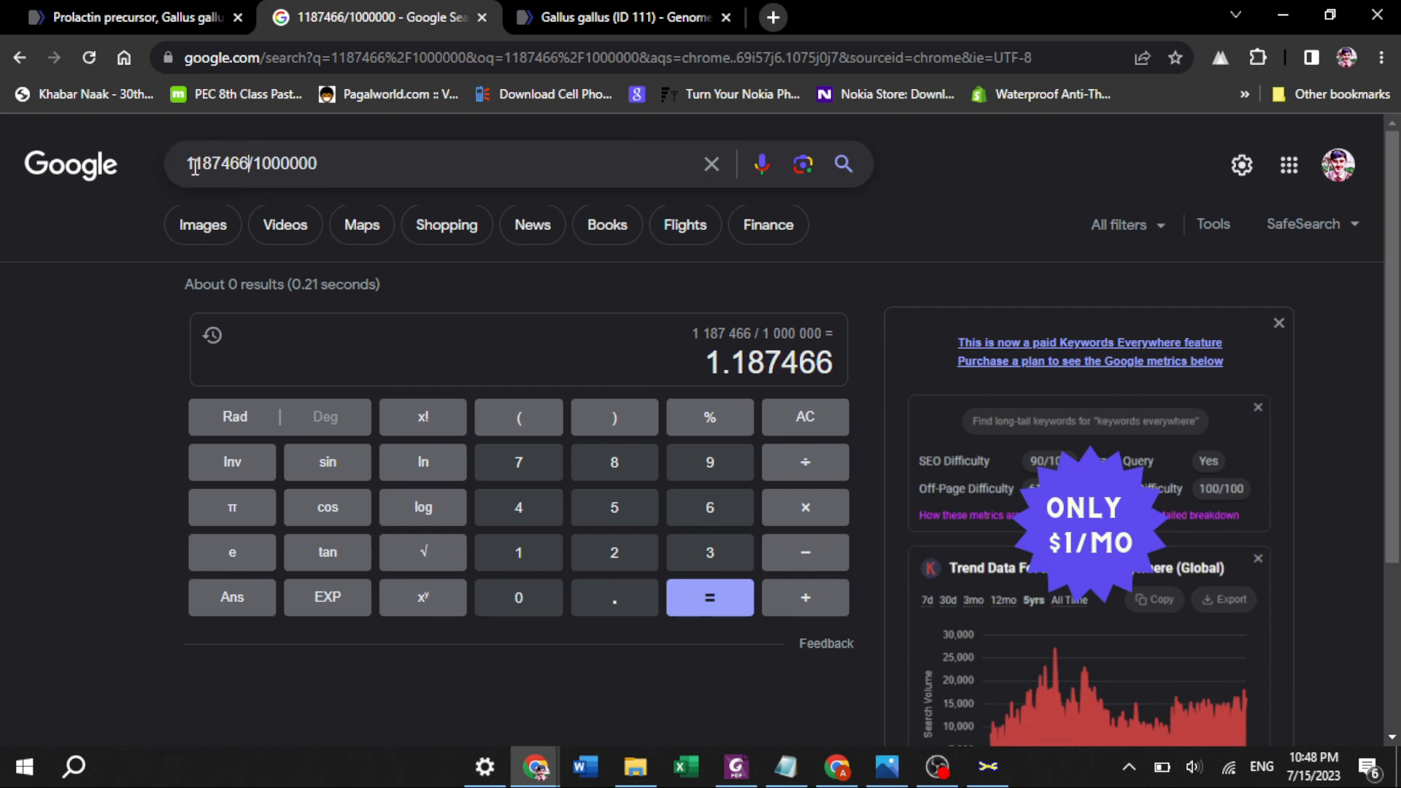
double_click(231, 164)
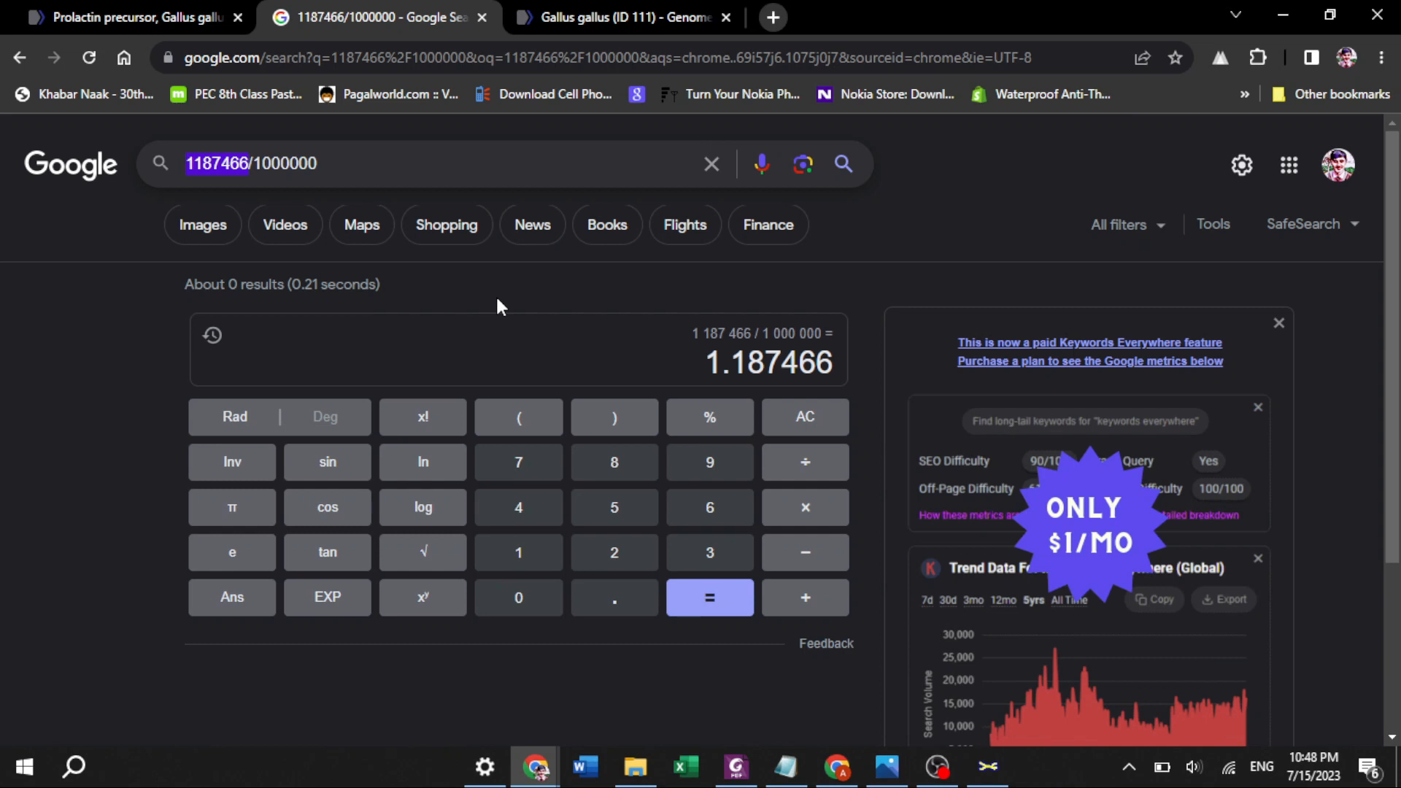
type("58295959")
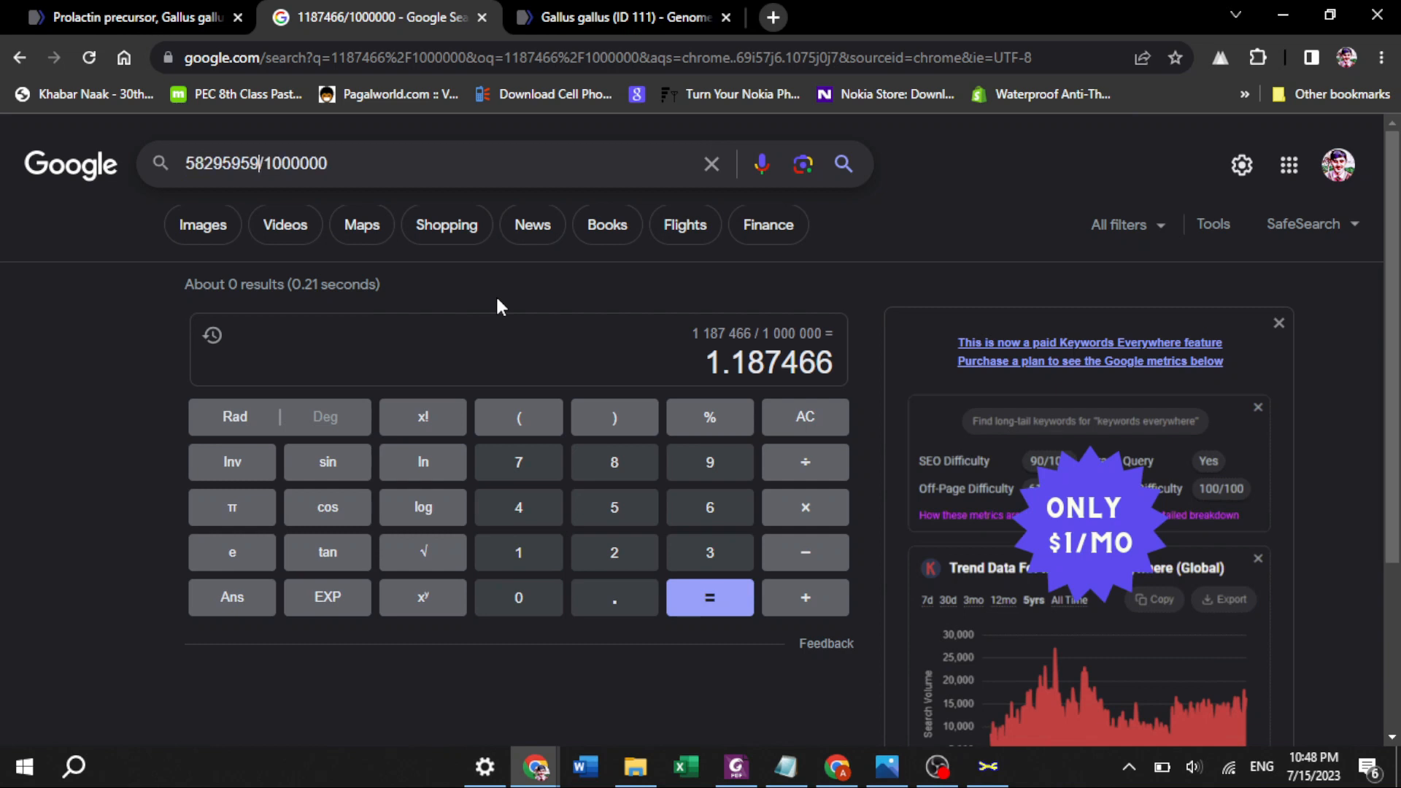
key("Return")
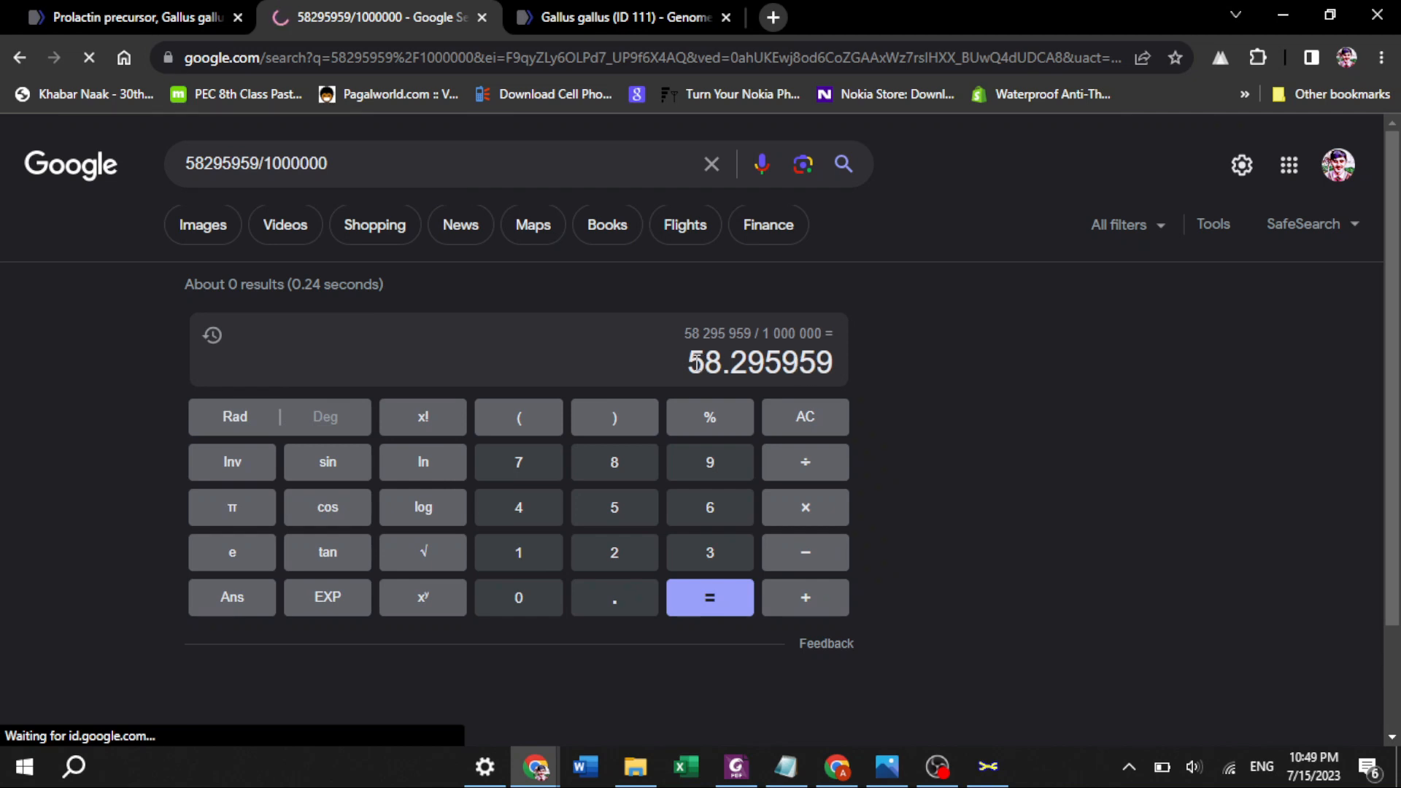
double_click(823, 367)
key("ctrl+c")
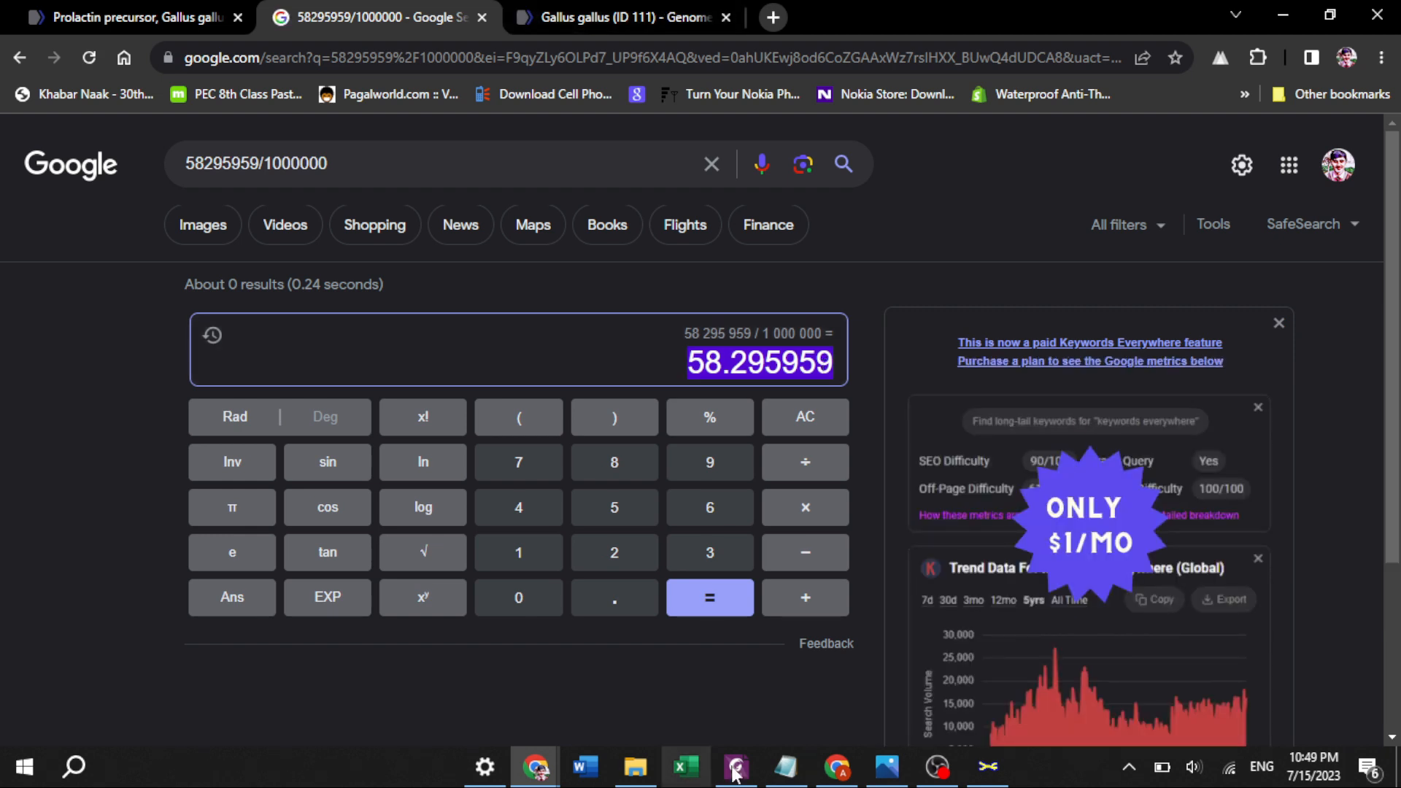
Step: Switch to MapChart, set the PRL position in the Chr2 data to 58.295959 and check its placement on the chart
left_click(989, 768)
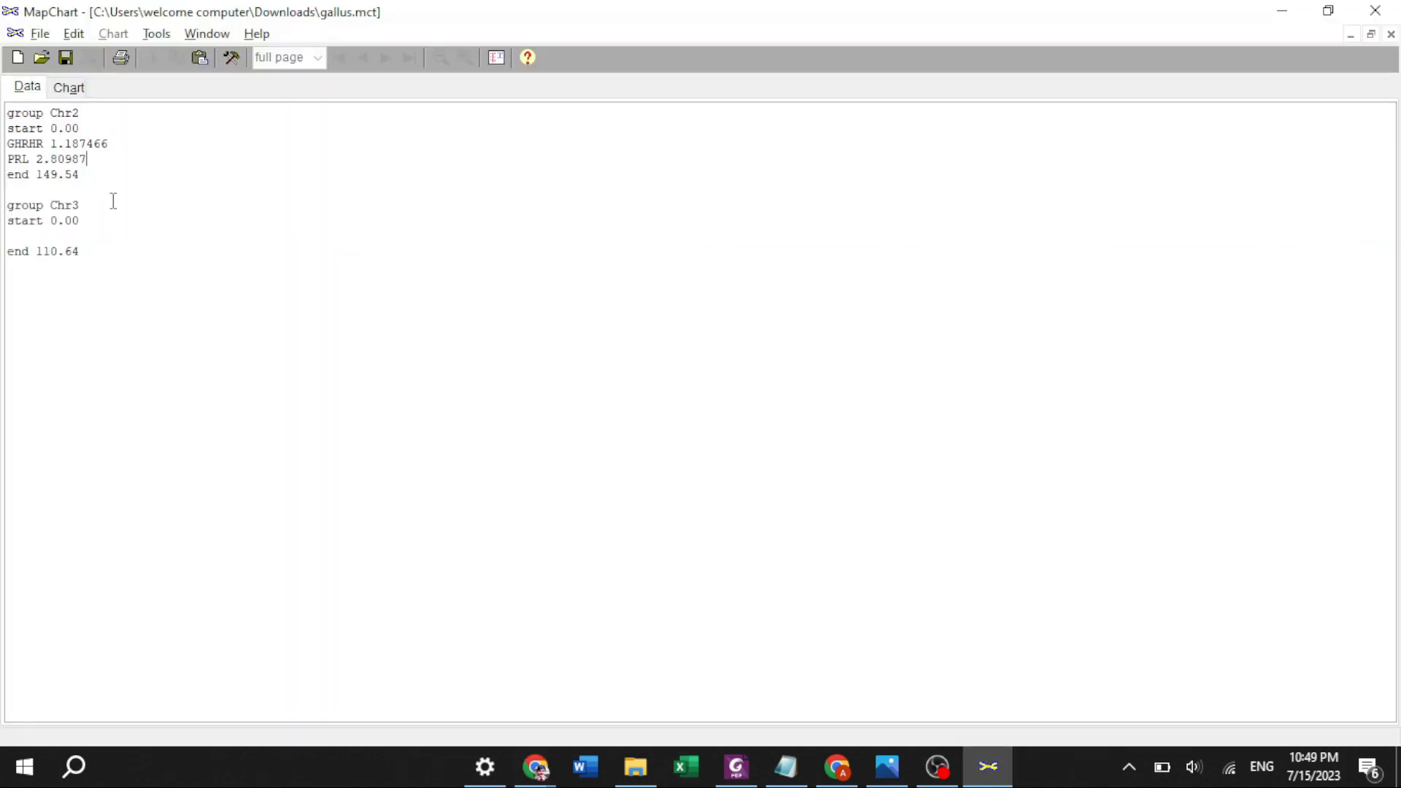
left_click_drag(39, 154, 85, 167)
key("ctrl+v")
key("Return")
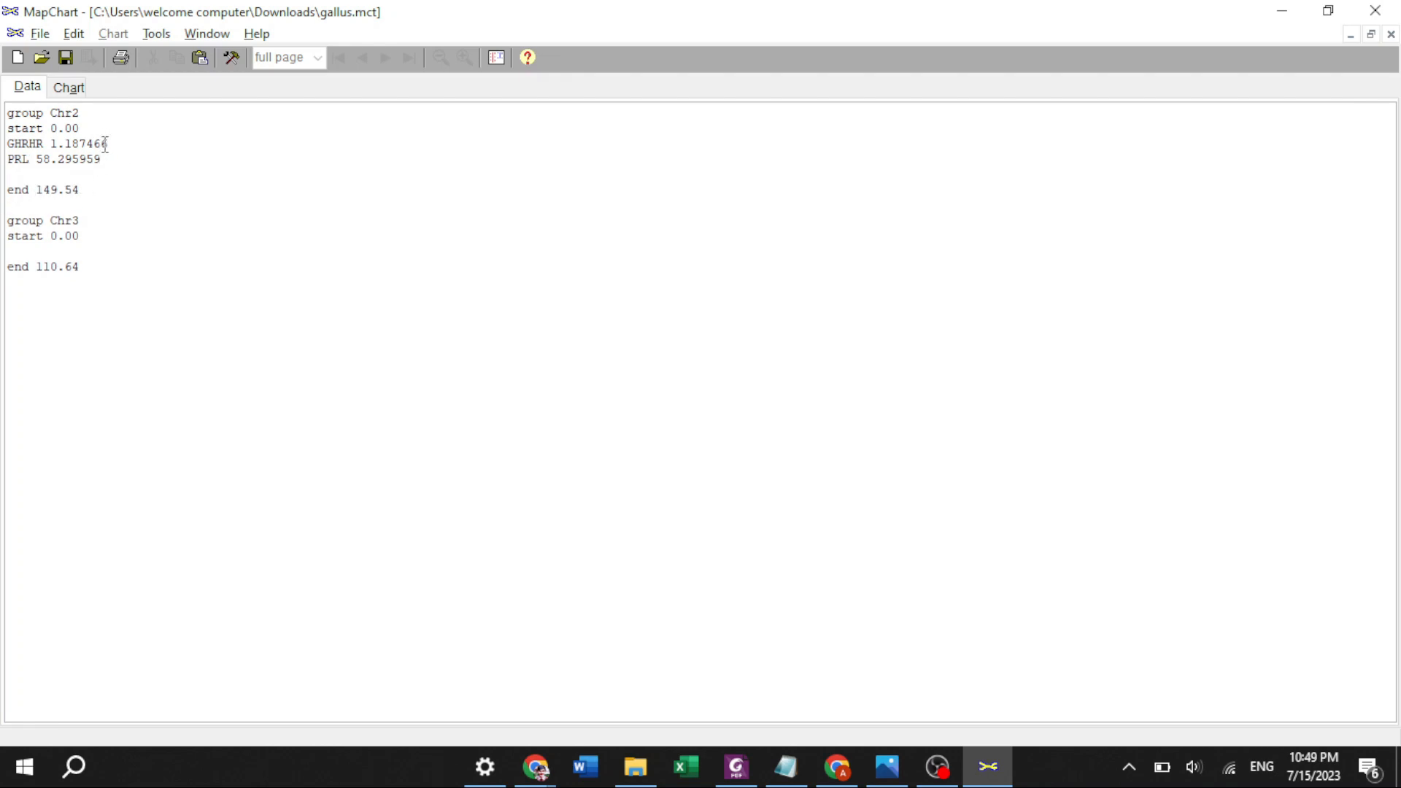
key("Return")
key("BackSpace")
key("BackSpace")
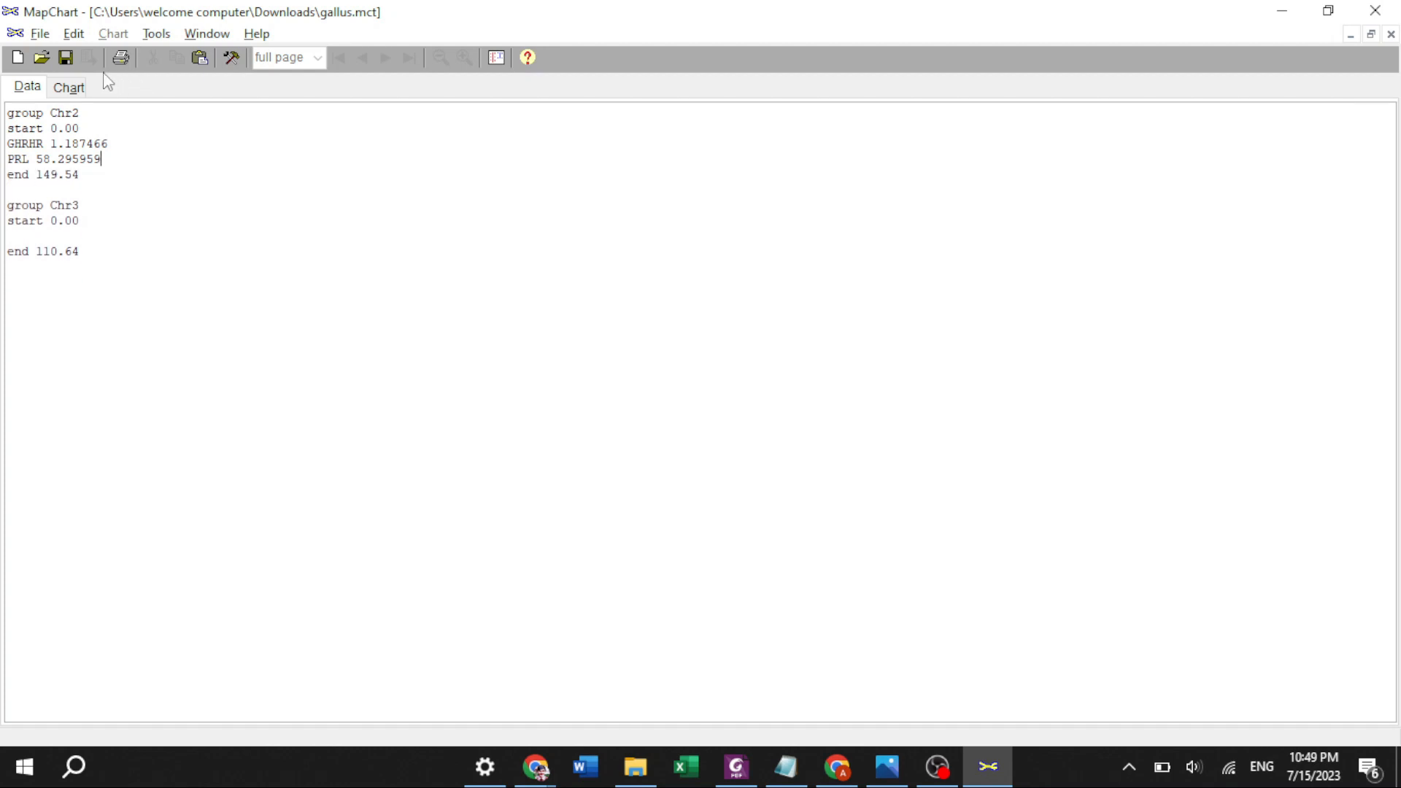
left_click(75, 90)
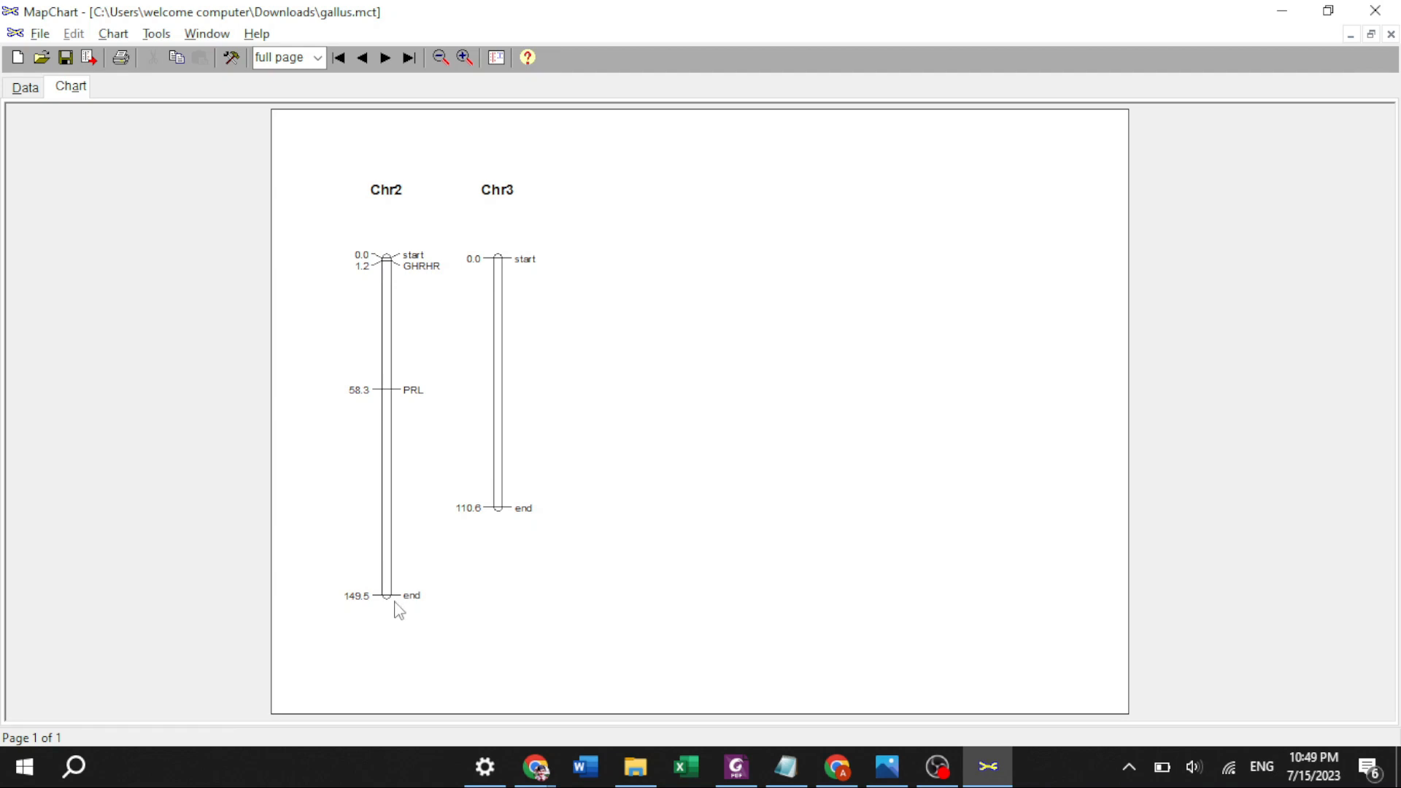
left_click(26, 94)
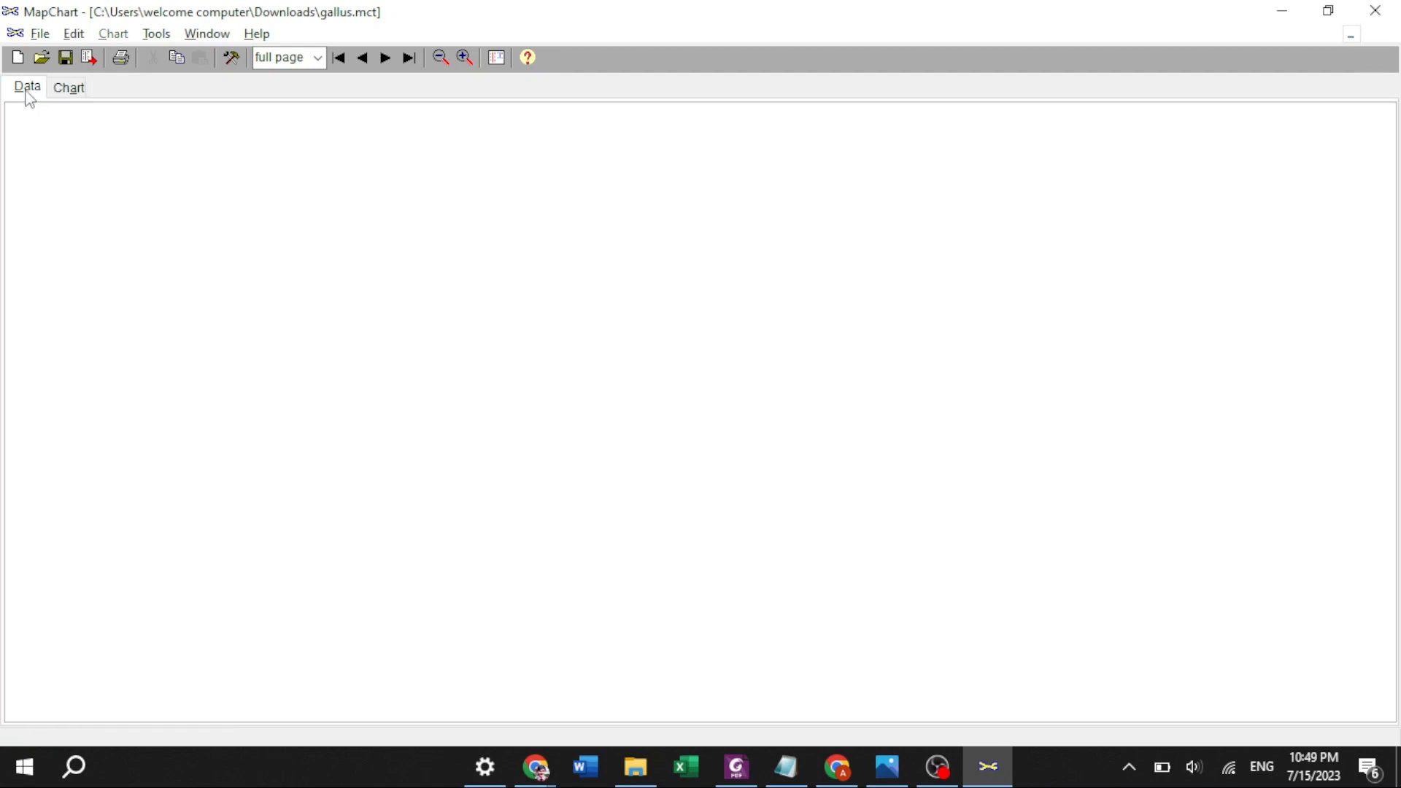
Step: Switch to the gene list PDF in Foxit PhantomPDF and copy the third gene name, Growth Hormone secretagogue receptor (GHSR) gene
left_click(748, 770)
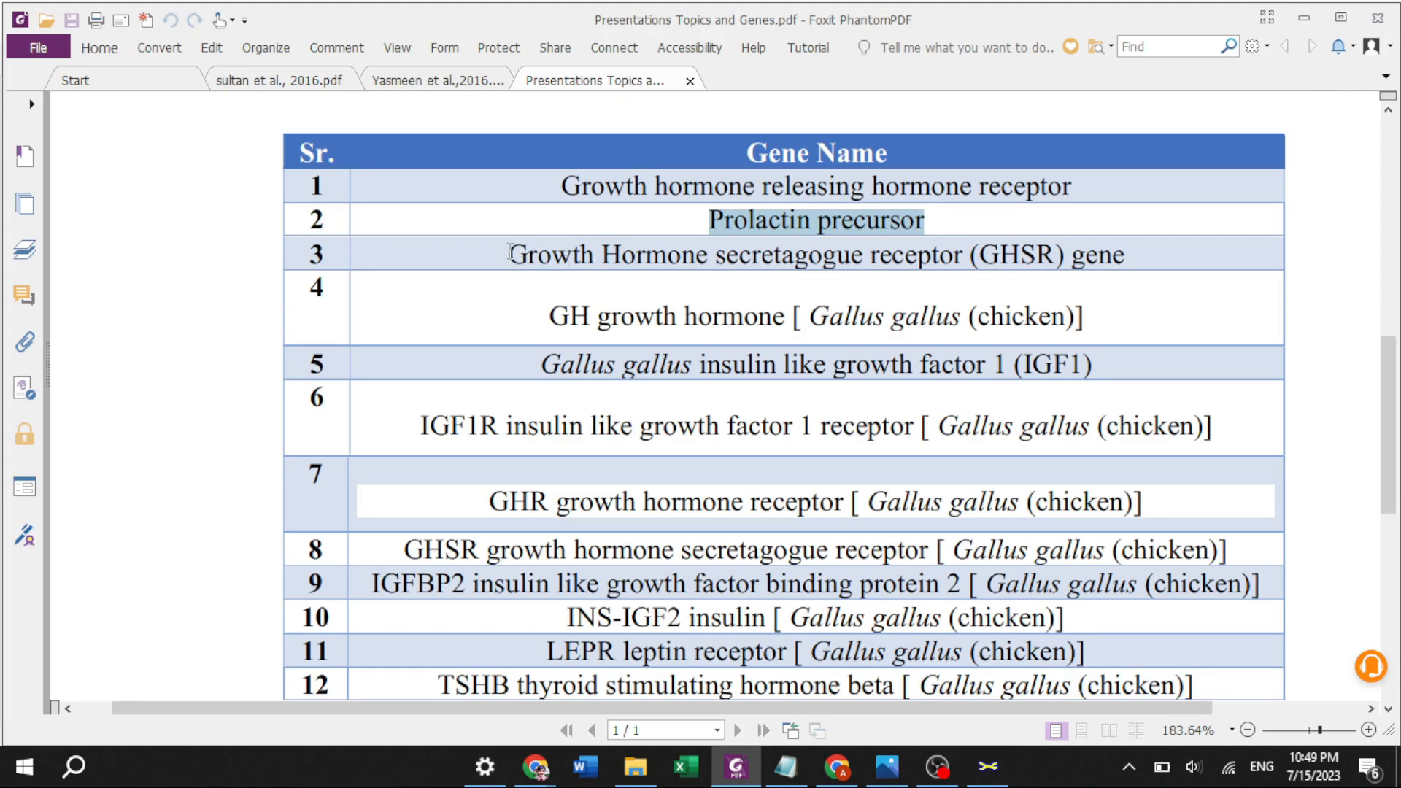
left_click_drag(510, 253, 1136, 259)
key("ctrl+c")
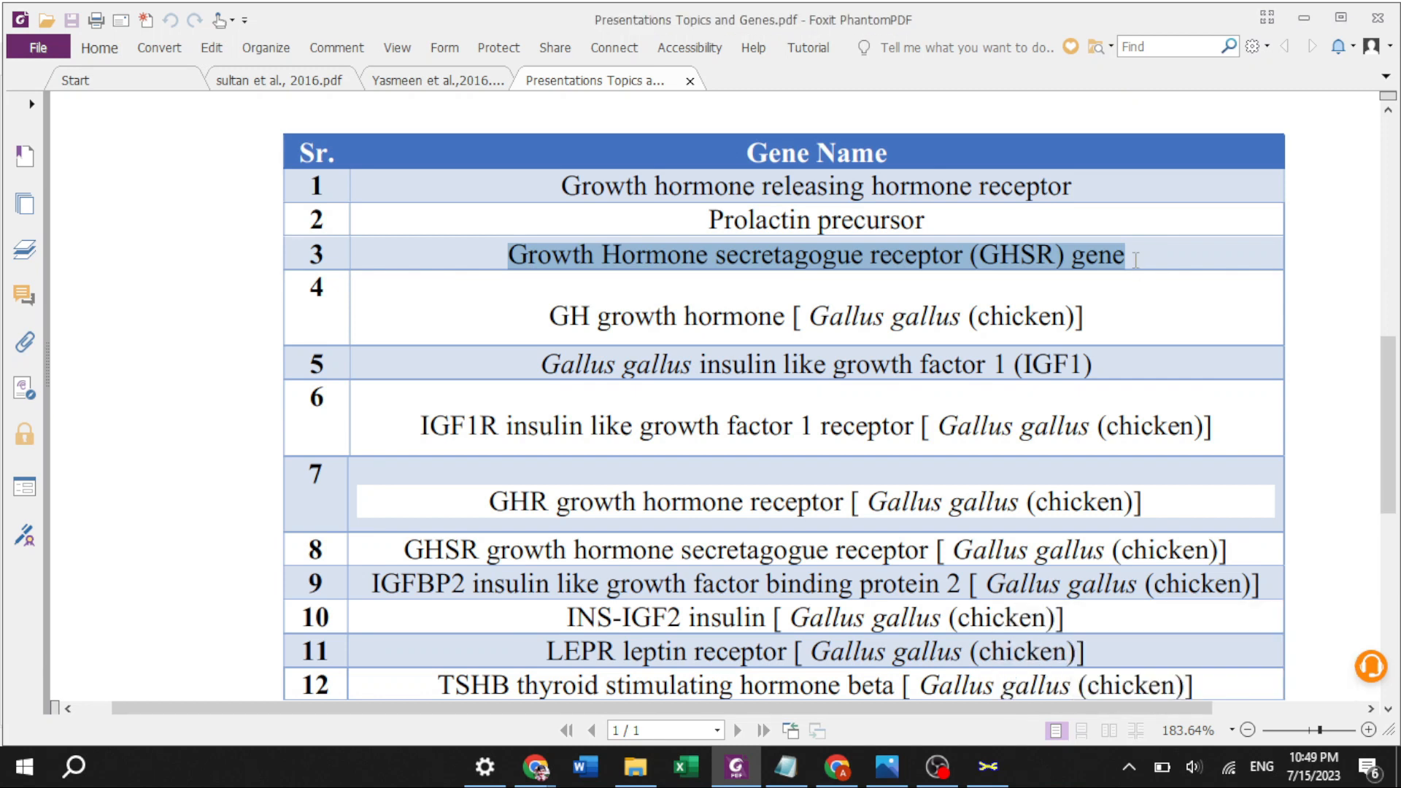
Step: Switch to Chrome and search NCBI Gene for "Growth Hormone secretagogue receptor (GHSR) gene, Gallus gallus"
key("alt+Tab")
key("alt+Tab")
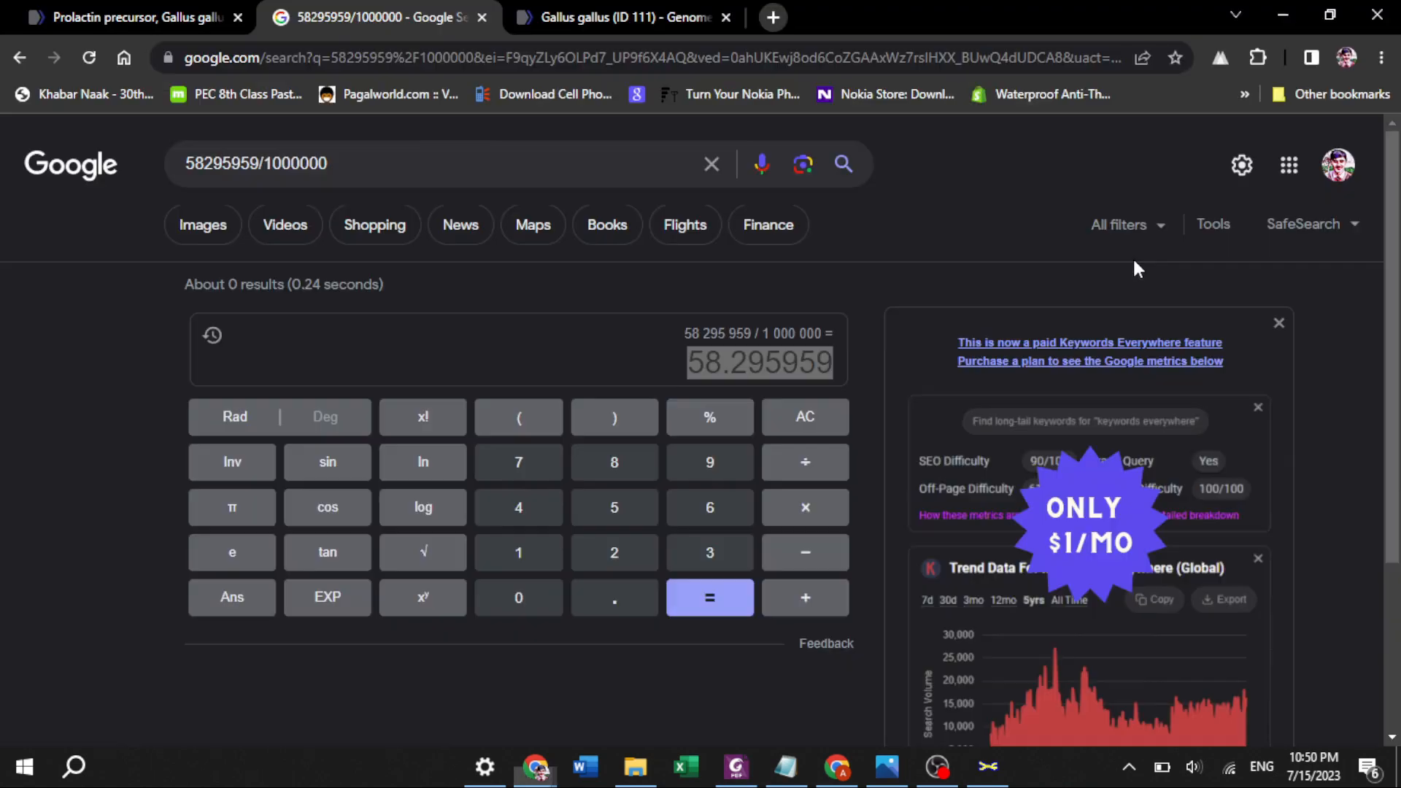
left_click(121, 18)
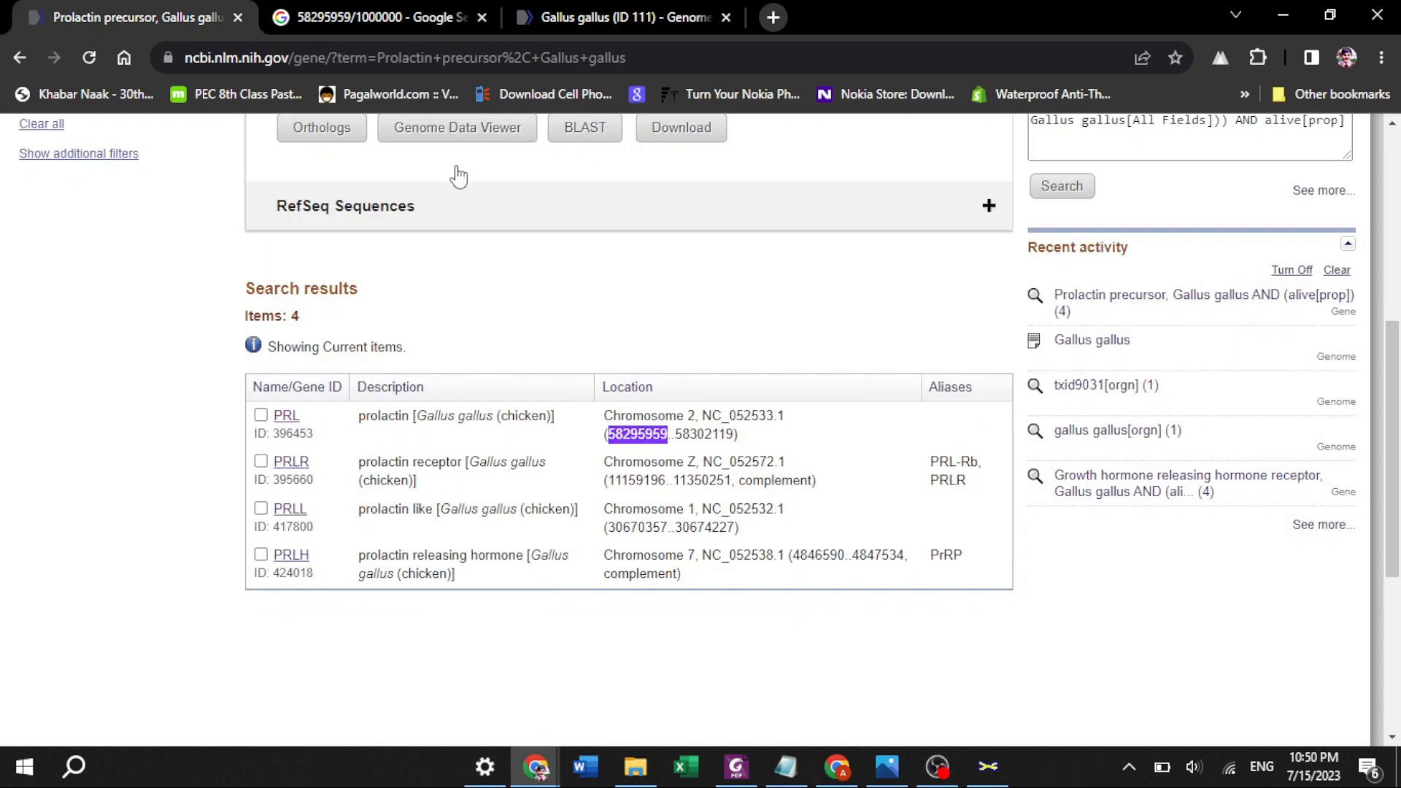
scroll(890, 582, "up", 6)
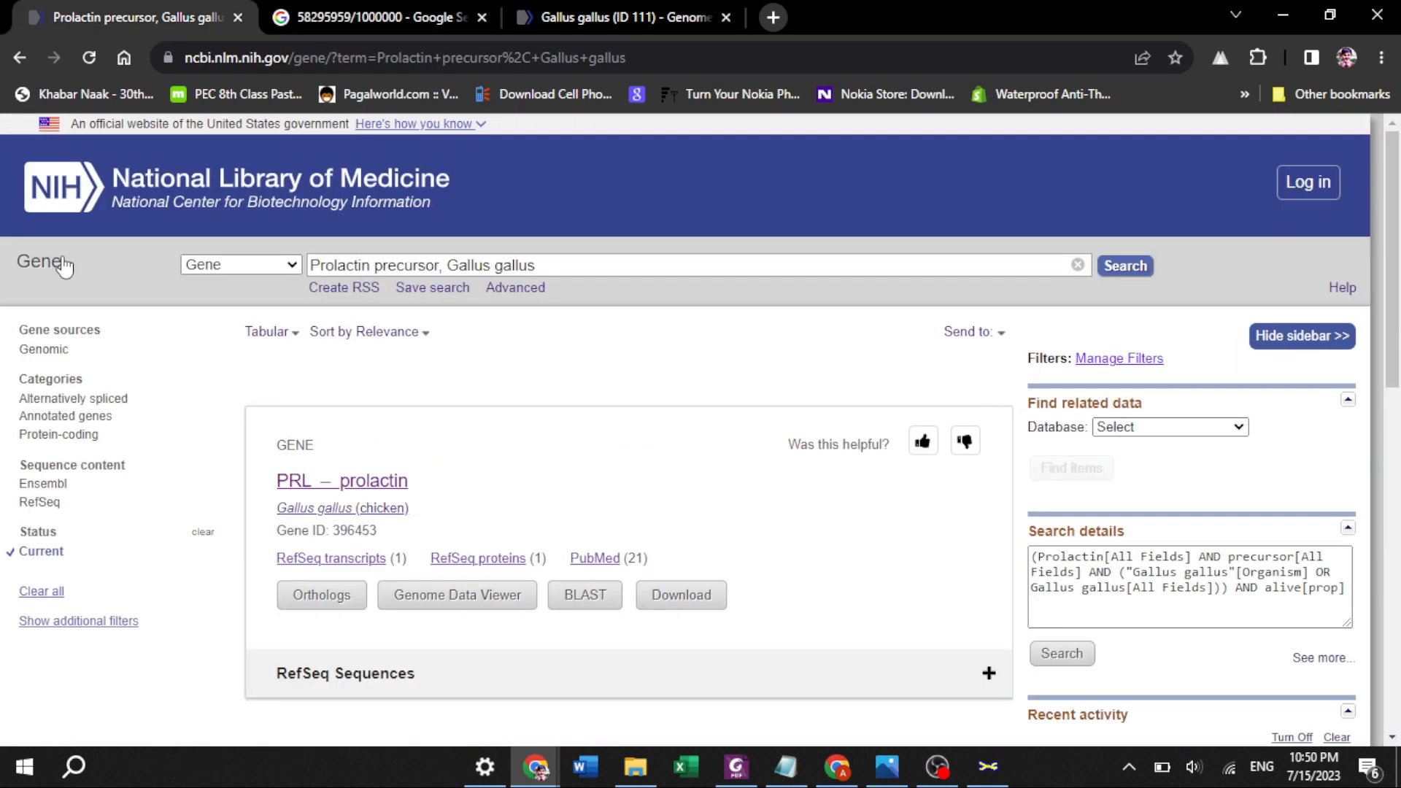
left_click_drag(311, 263, 441, 271)
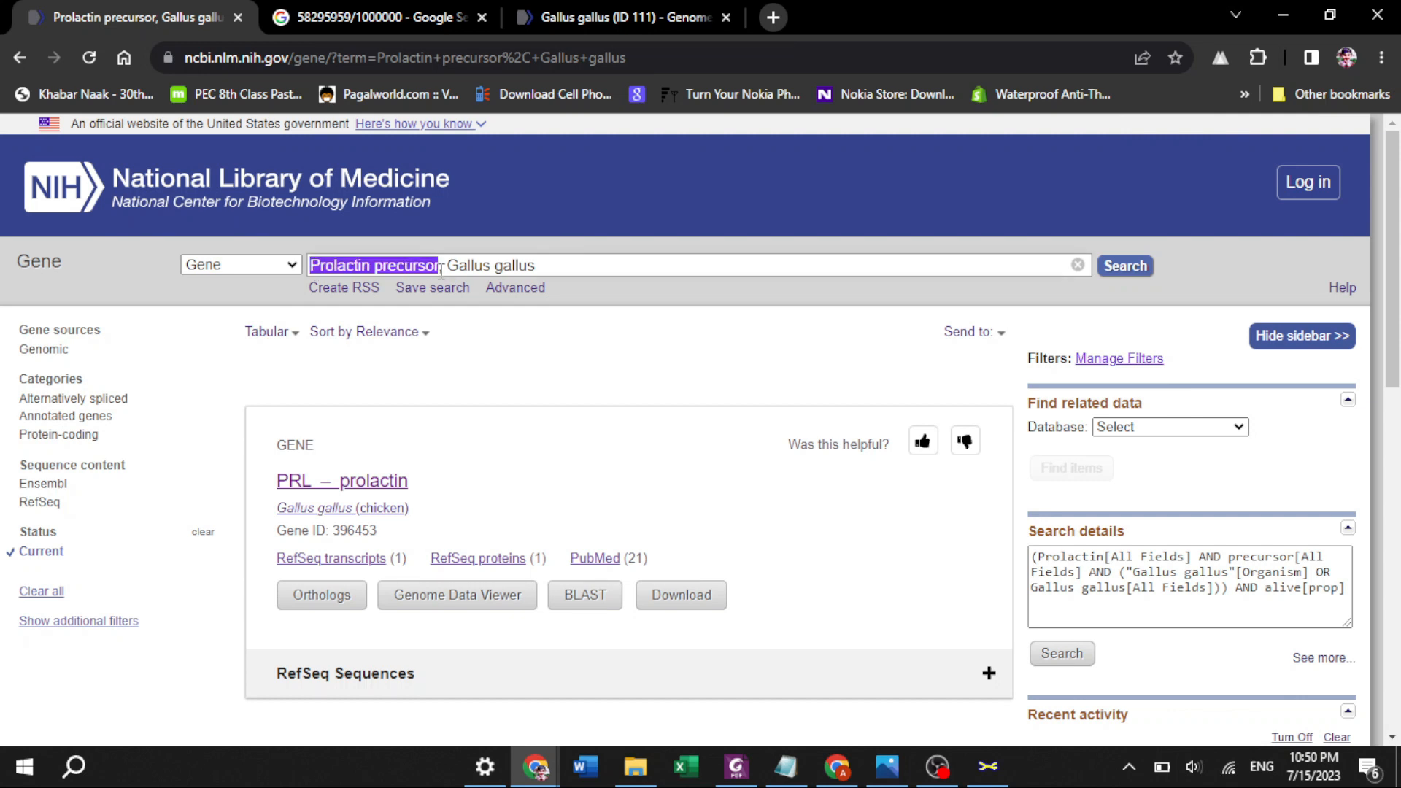
key("ctrl+v")
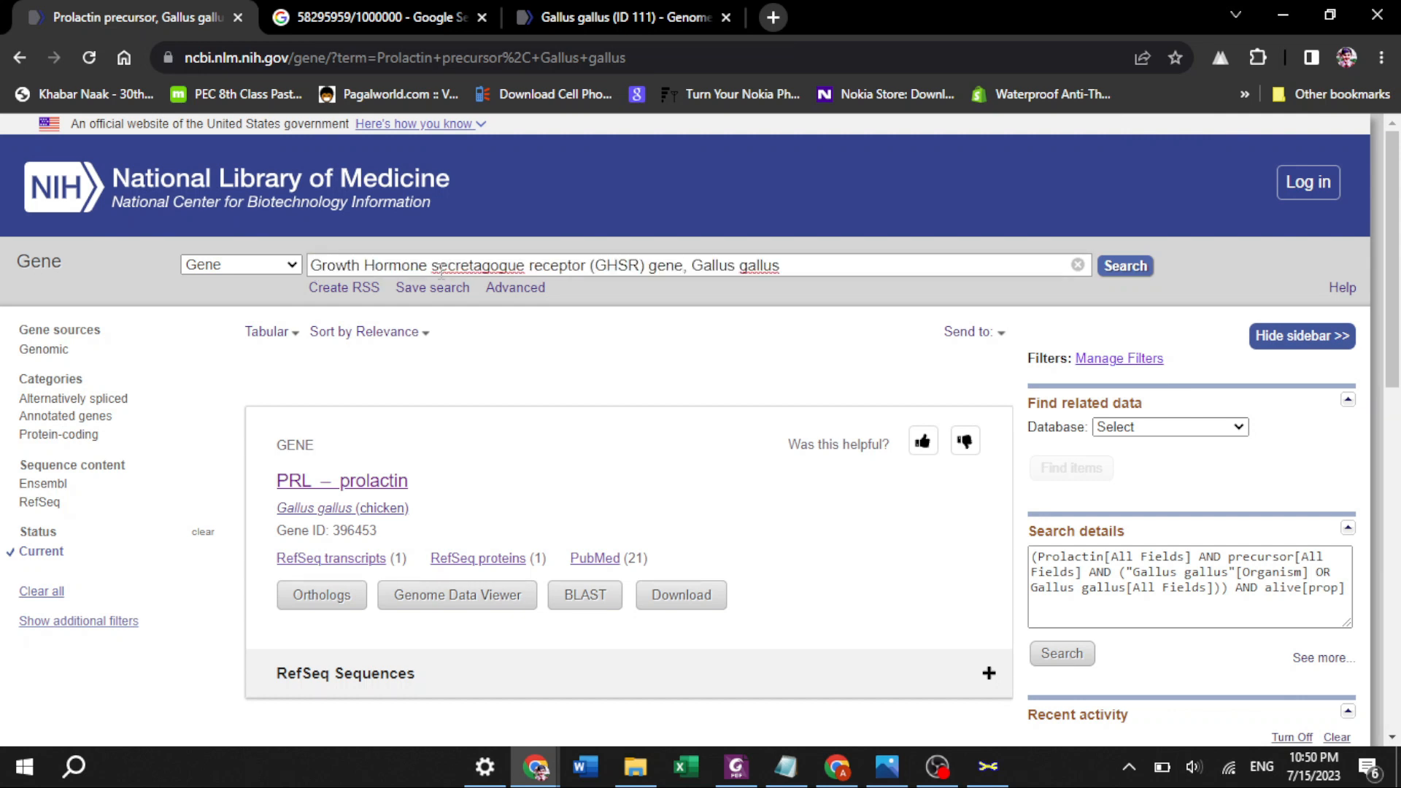
key("Return")
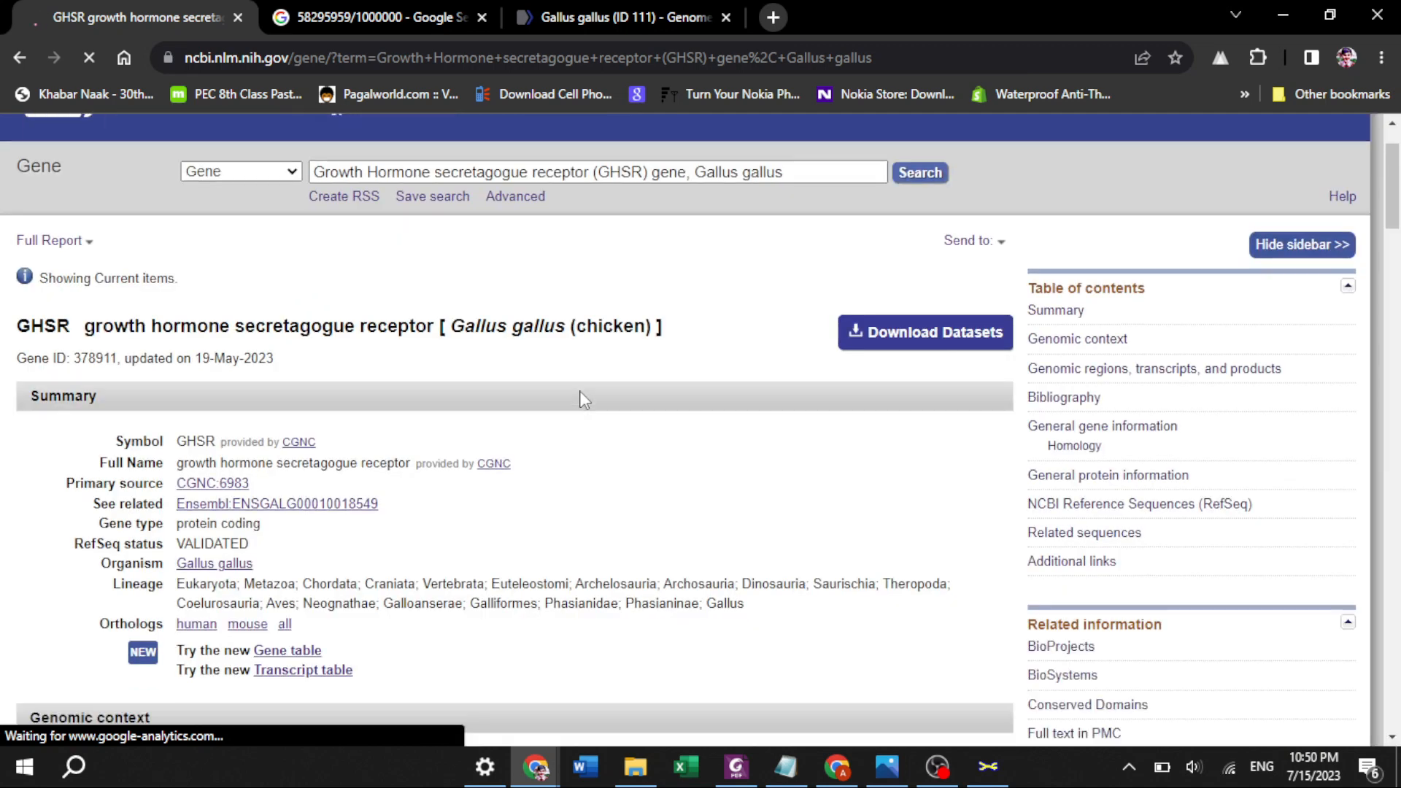
Step: Examine the genomic context of the chicken GHSR record for its chromosome and location, and select the start position 19000566
scroll(584, 400, "down", 2)
scroll(584, 400, "down", 20)
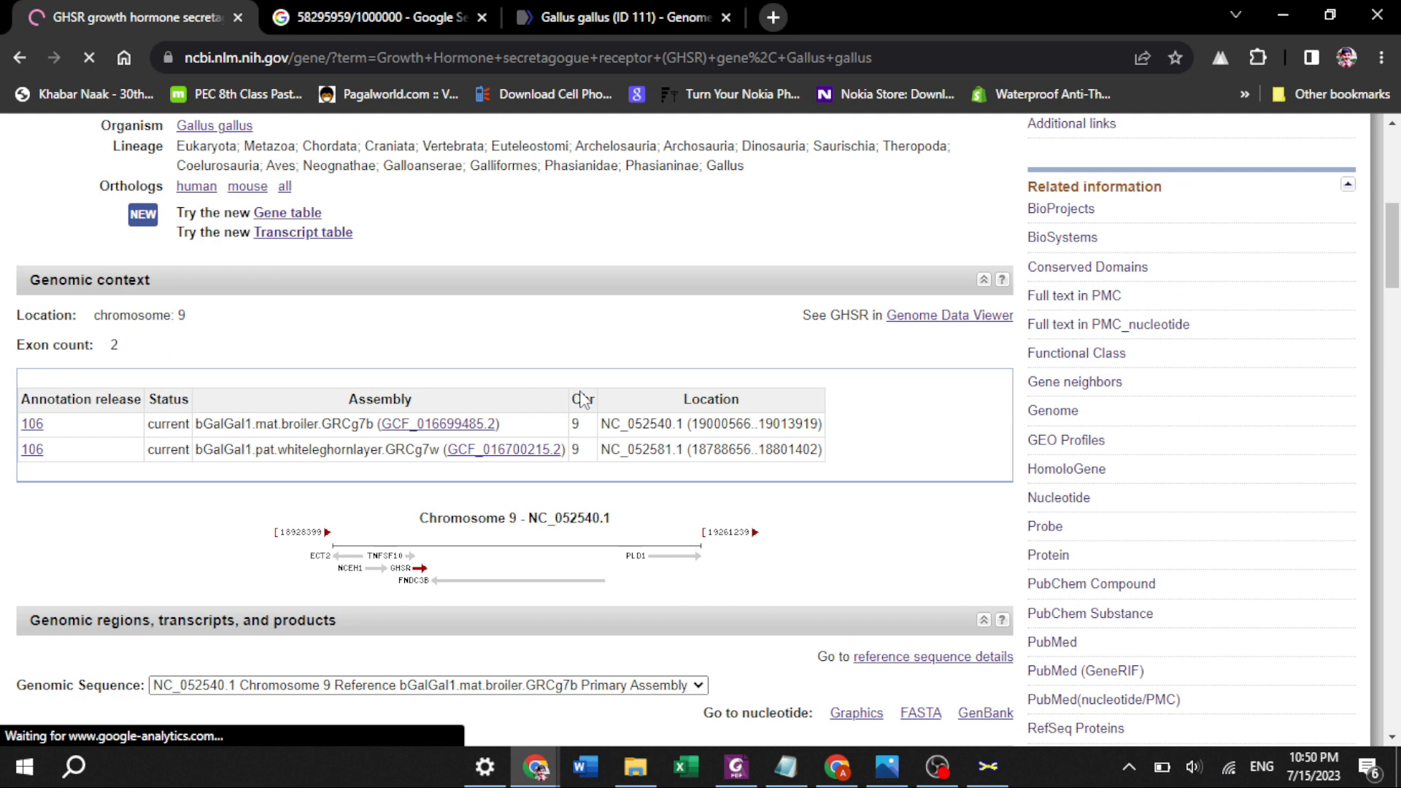
scroll(581, 394, "down", 20)
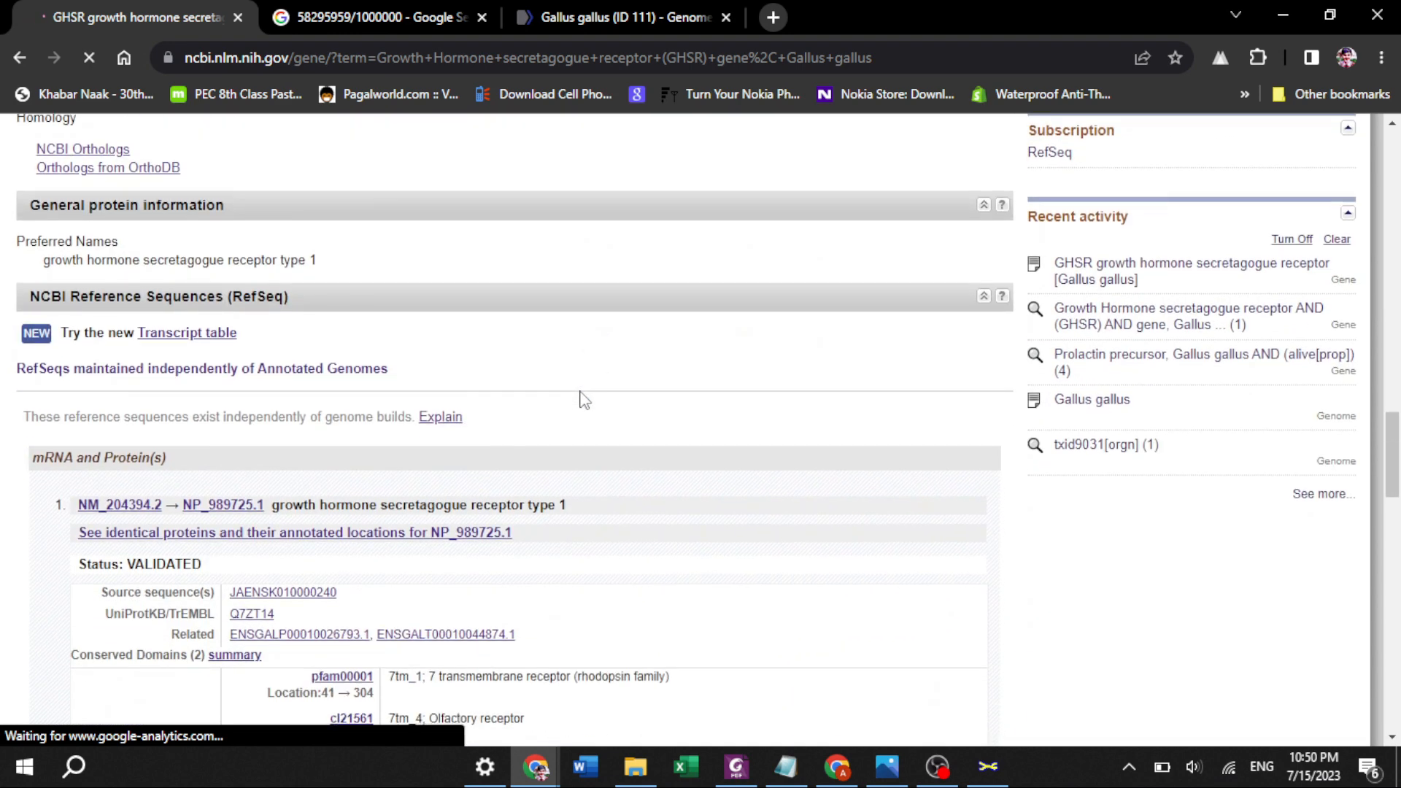
scroll(584, 400, "up", 20)
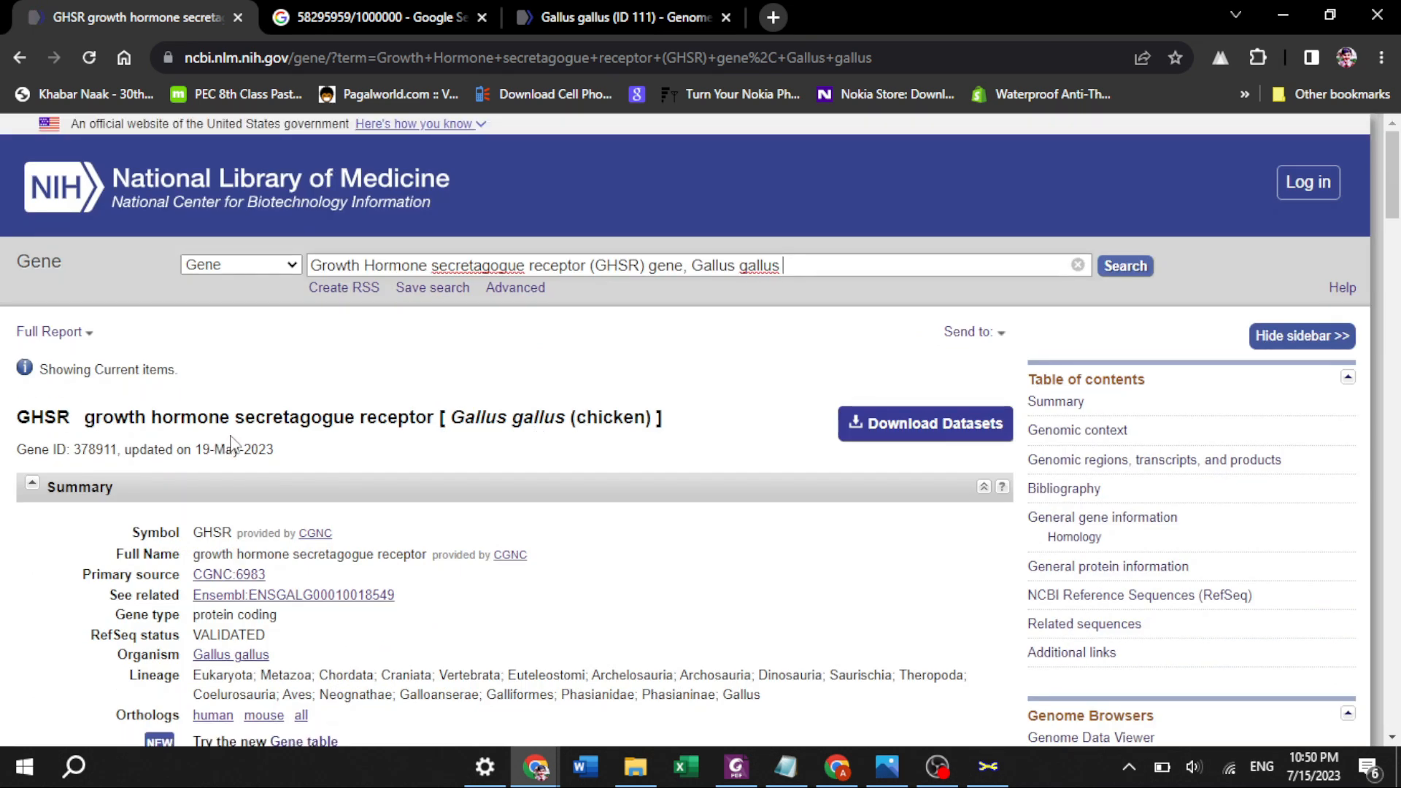
scroll(231, 441, "down", 5)
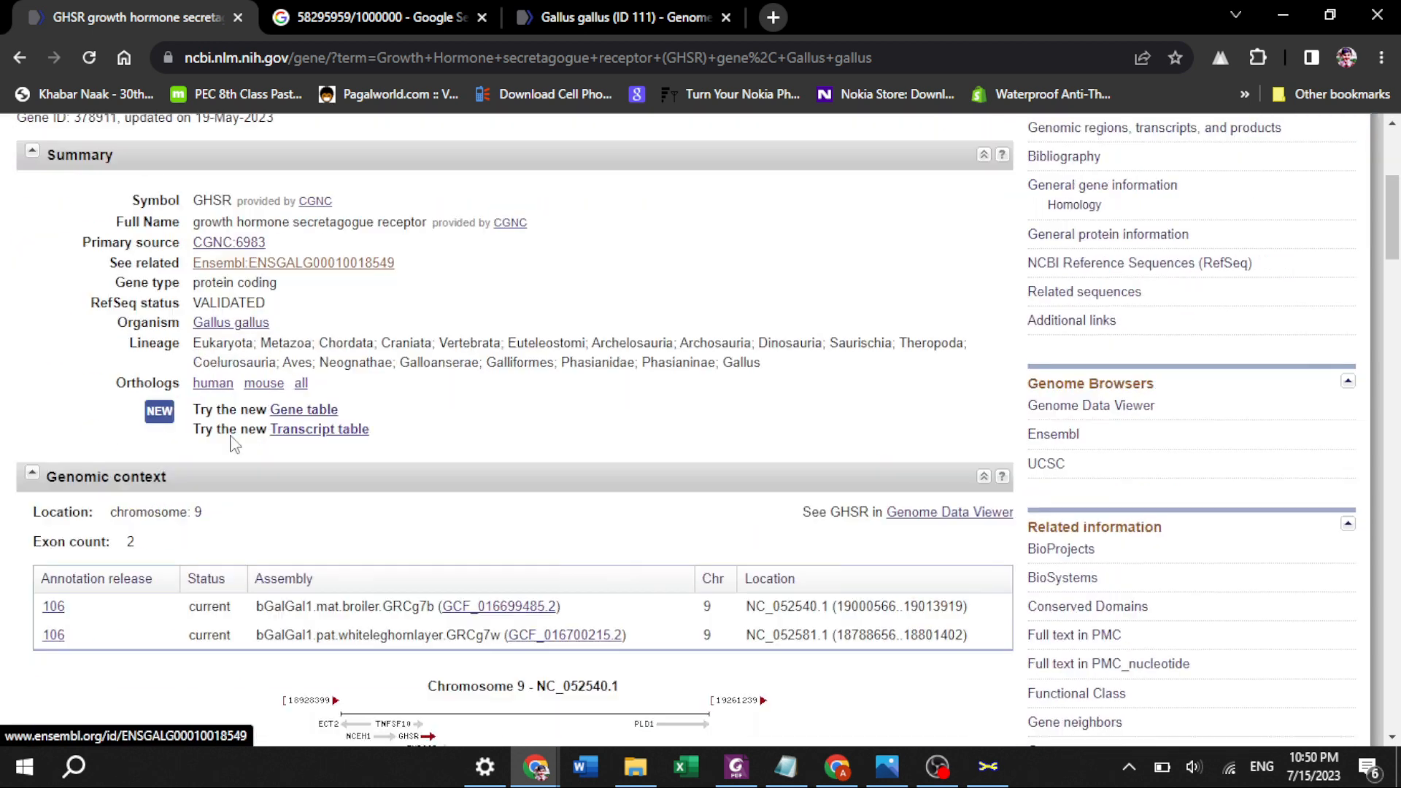
scroll(230, 442, "down", 6)
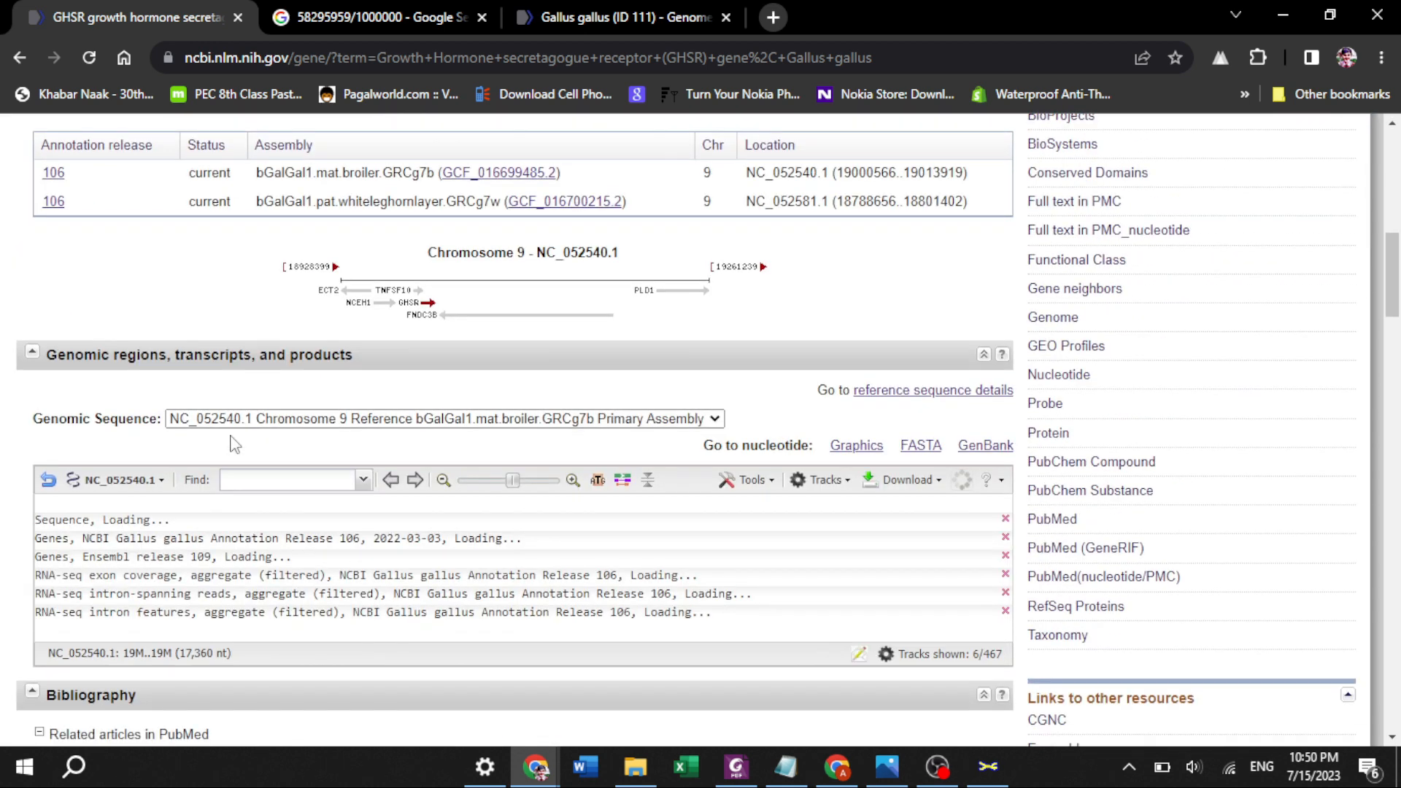
scroll(230, 442, "up", 4)
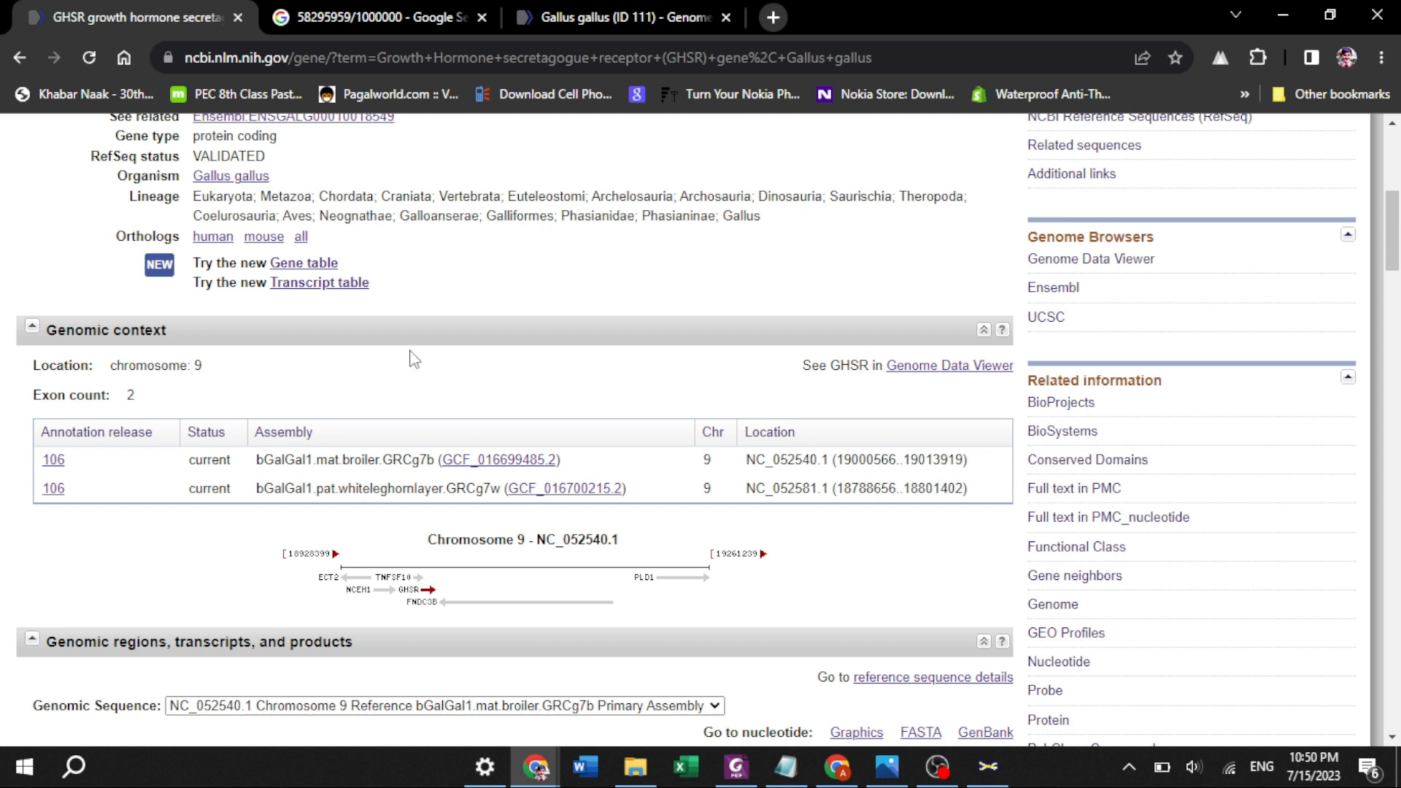
scroll(415, 359, "up", 1)
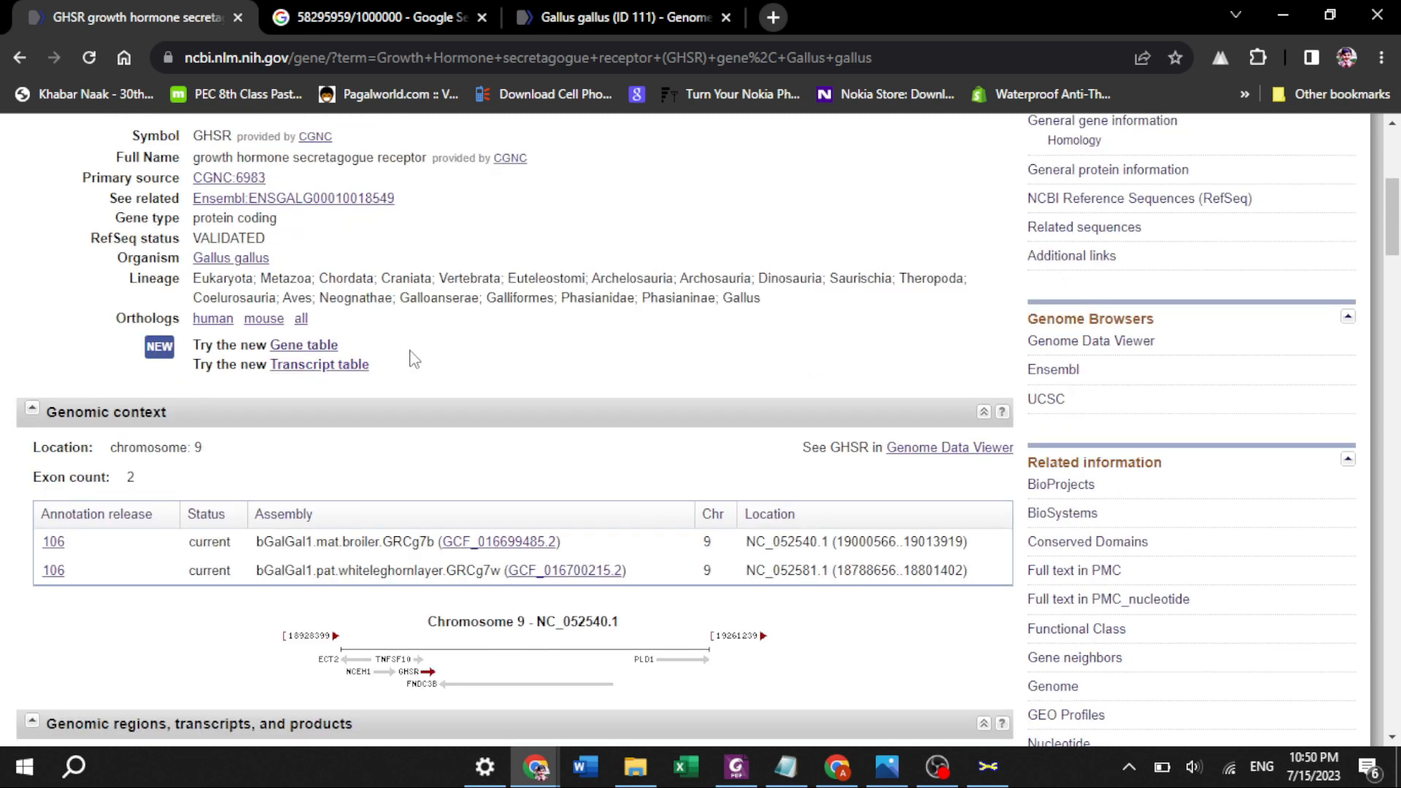
scroll(415, 360, "up", 2)
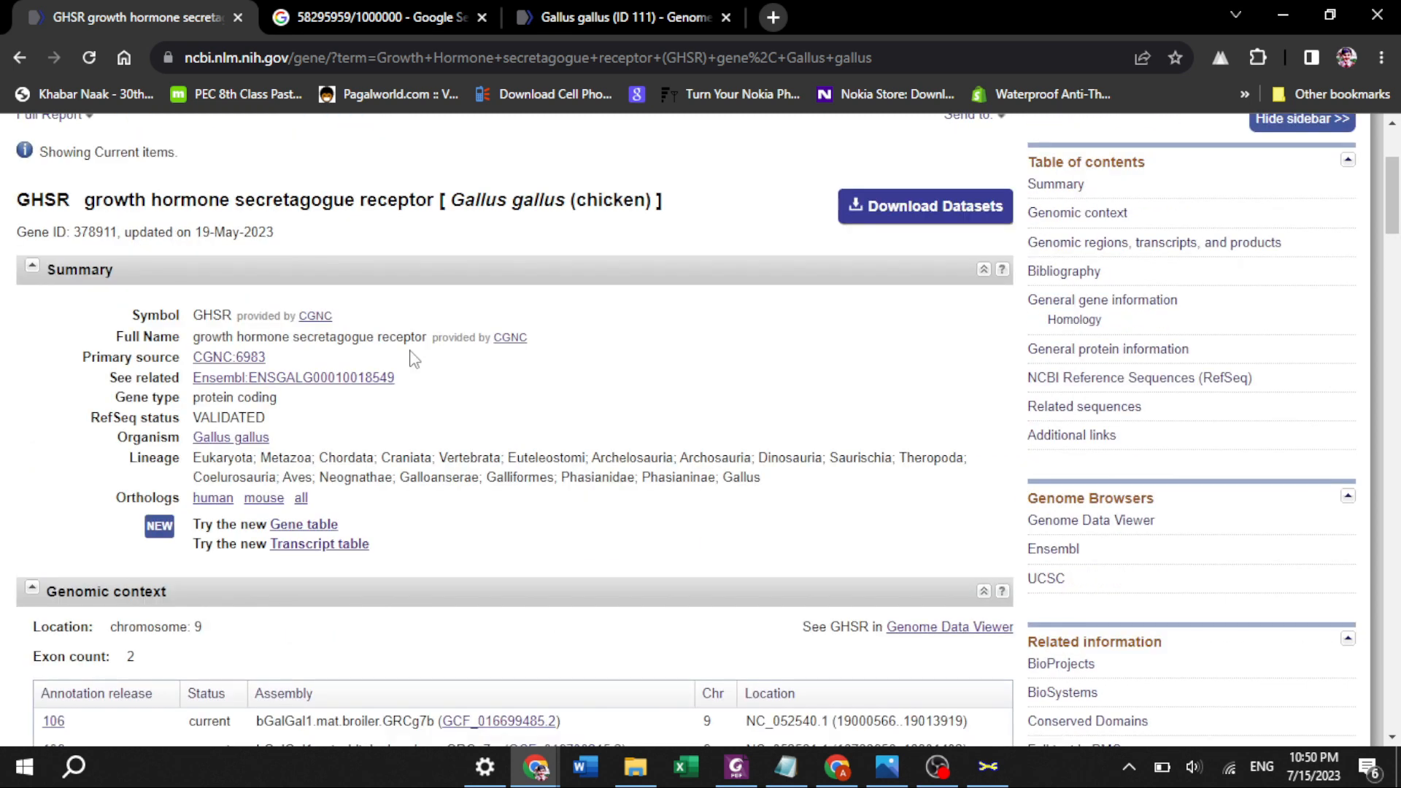
scroll(414, 358, "up", 1)
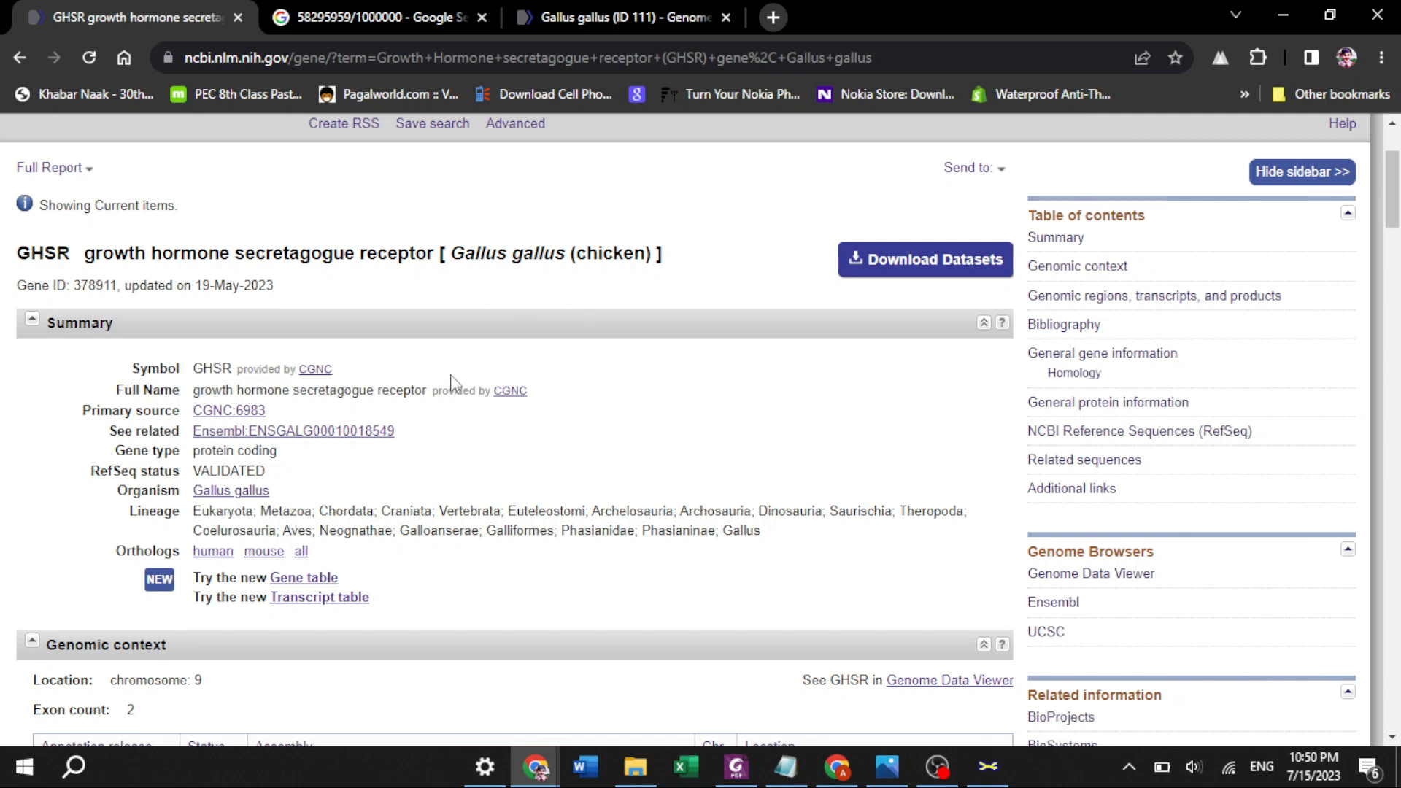
scroll(452, 381, "down", 3)
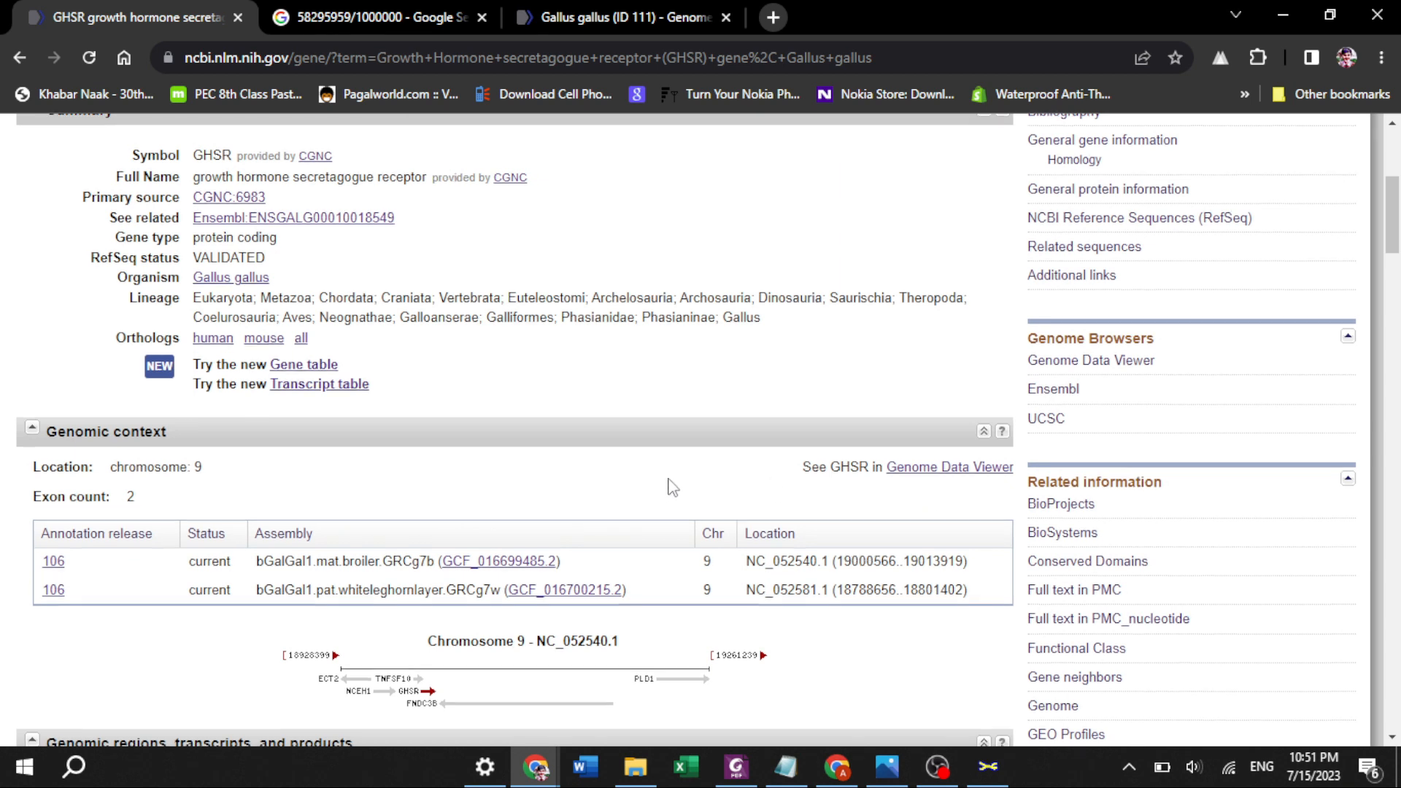
scroll(667, 485, "down", 2)
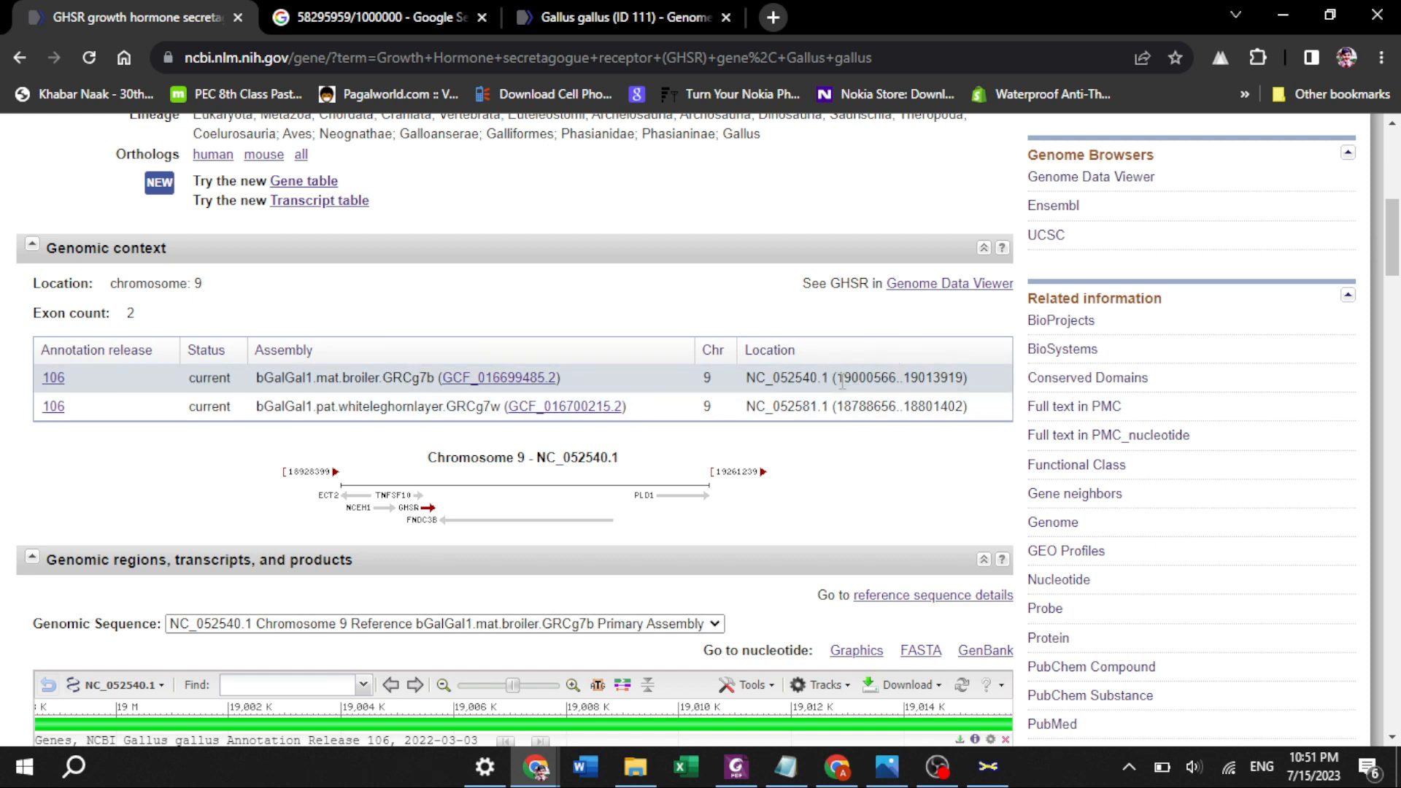
left_click_drag(840, 381, 900, 378)
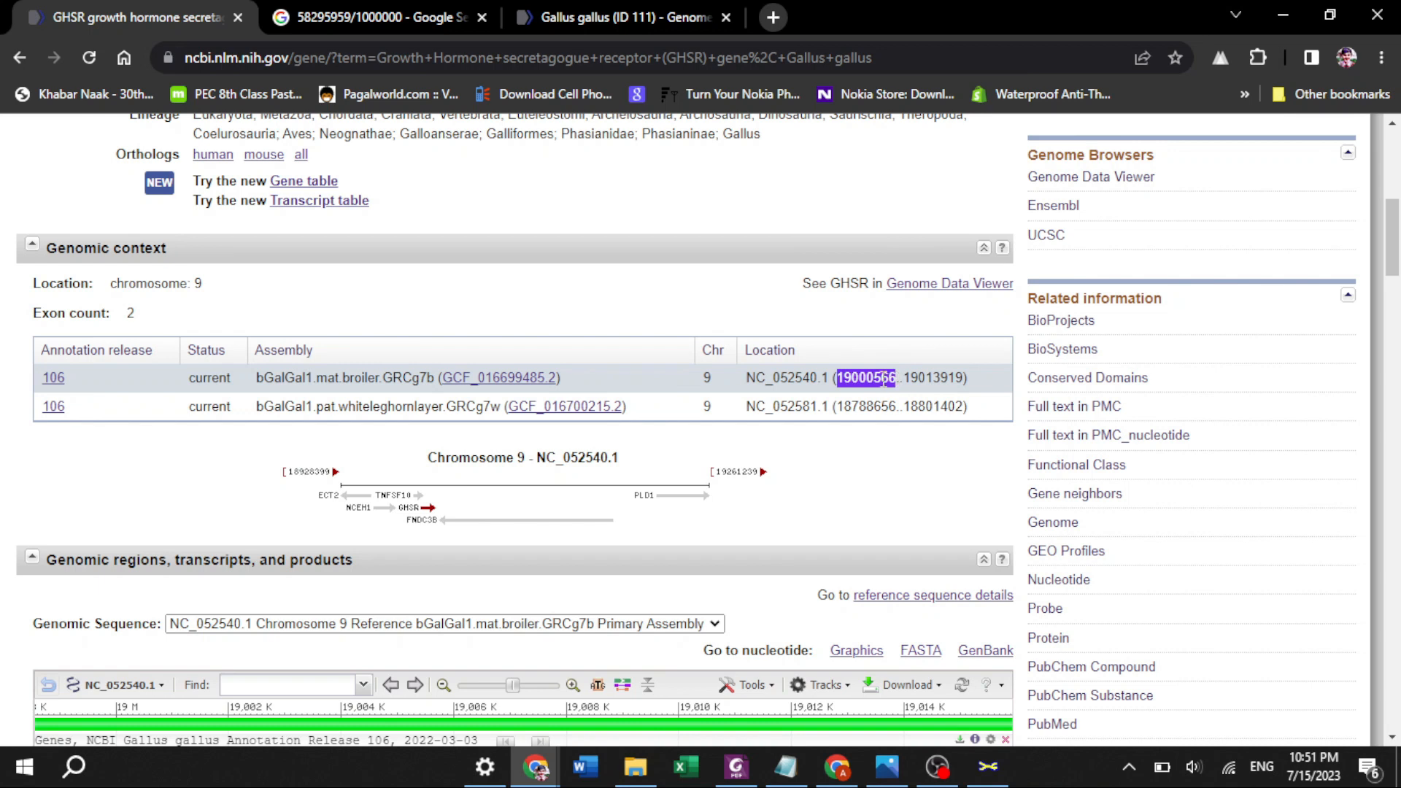
Step: Switch to MapChart, rename the Chr3 group to Chr9, and return to Chrome
left_click(988, 768)
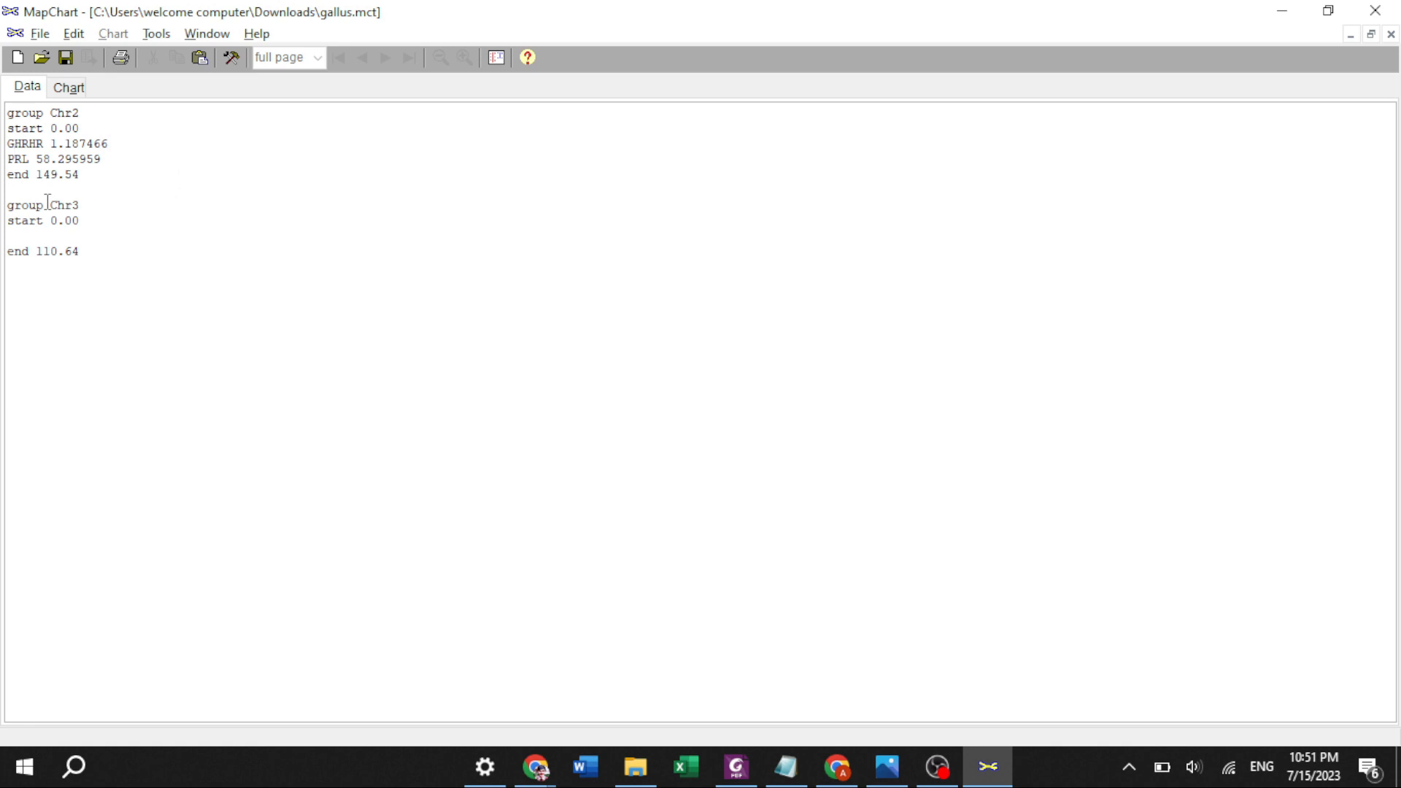
left_click_drag(72, 205, 79, 205)
type("9")
left_click(537, 769)
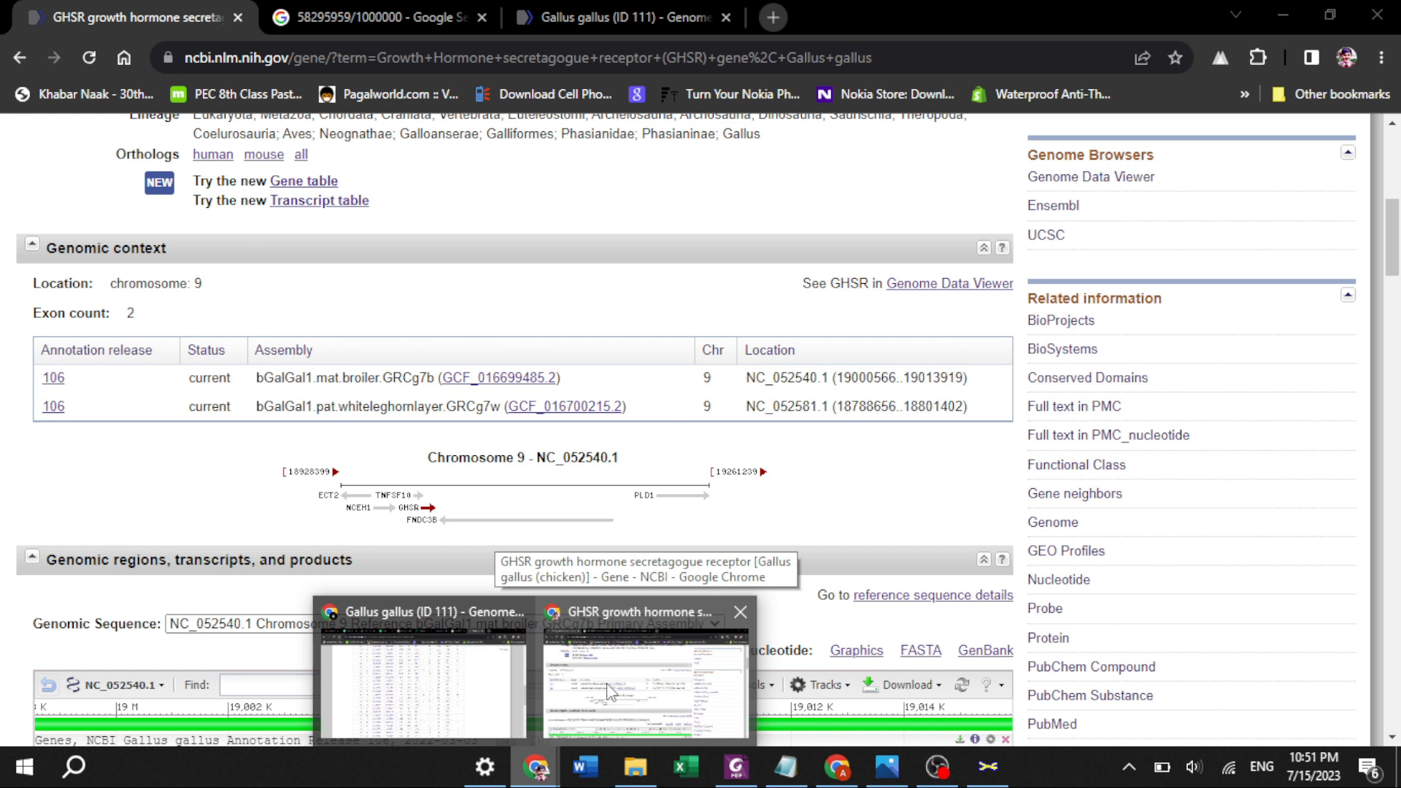
Step: Copy the start position 19000566 from the GHSR record in Chrome and calculate 19000566/1000000 in the Google search
left_click(608, 691)
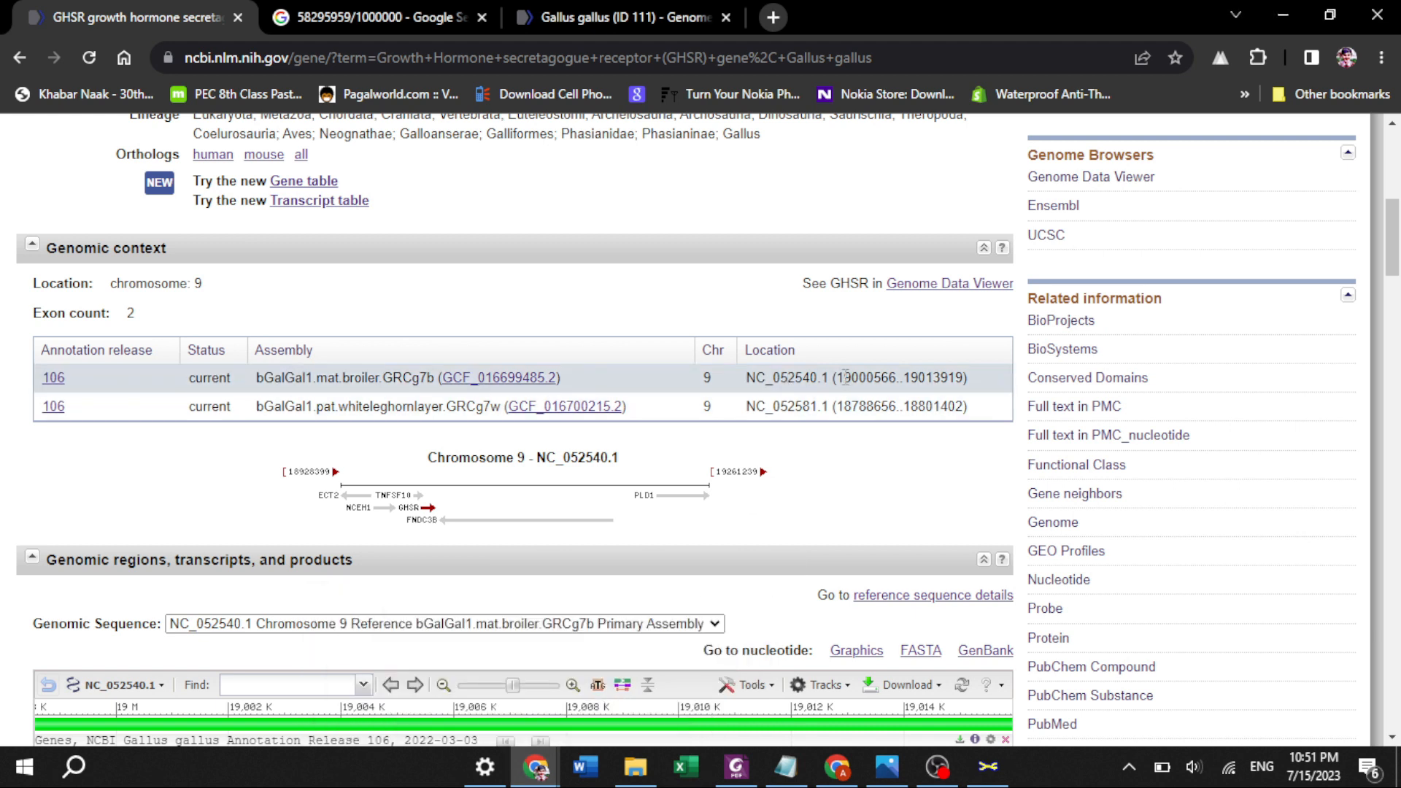
left_click_drag(838, 379, 896, 387)
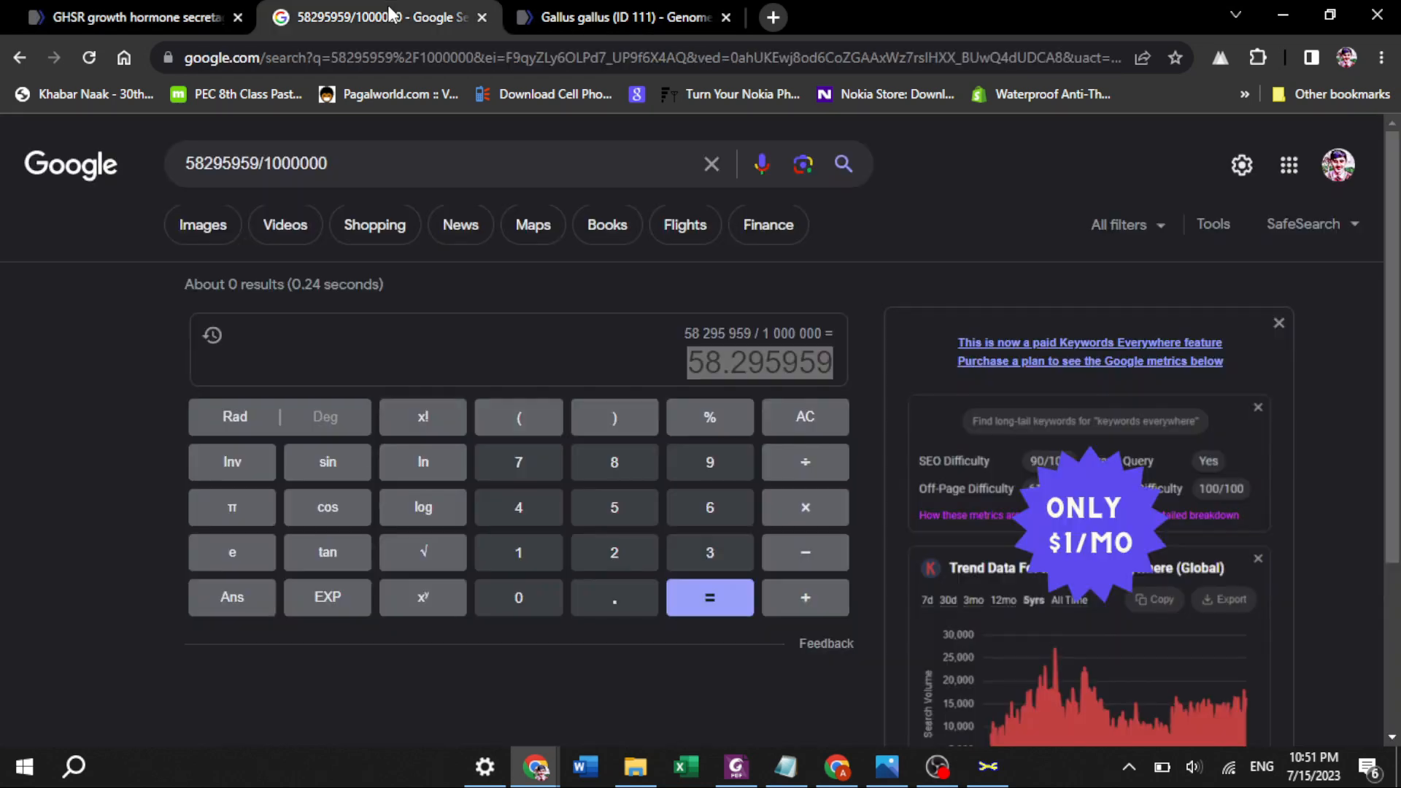
left_click(314, 17)
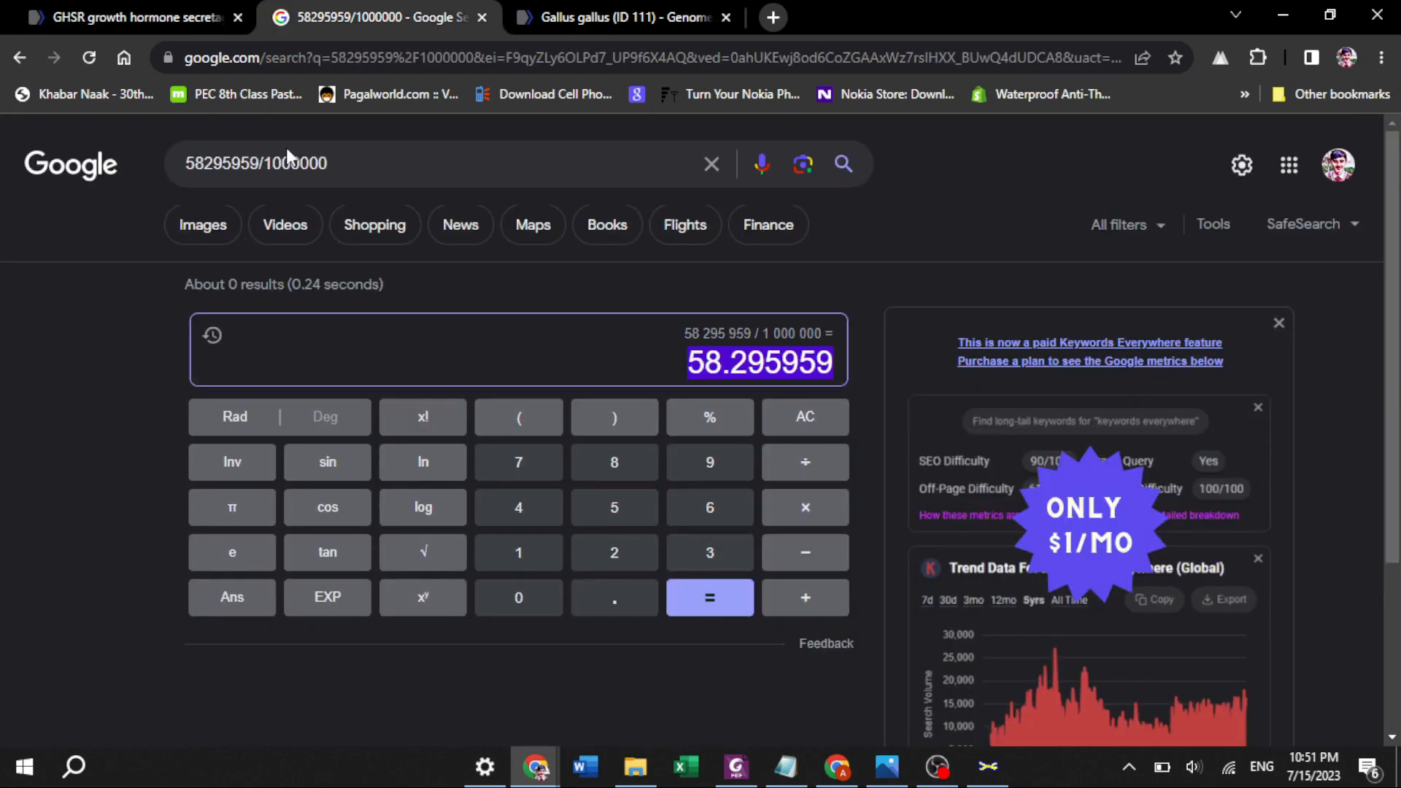
left_click_drag(259, 156, 187, 159)
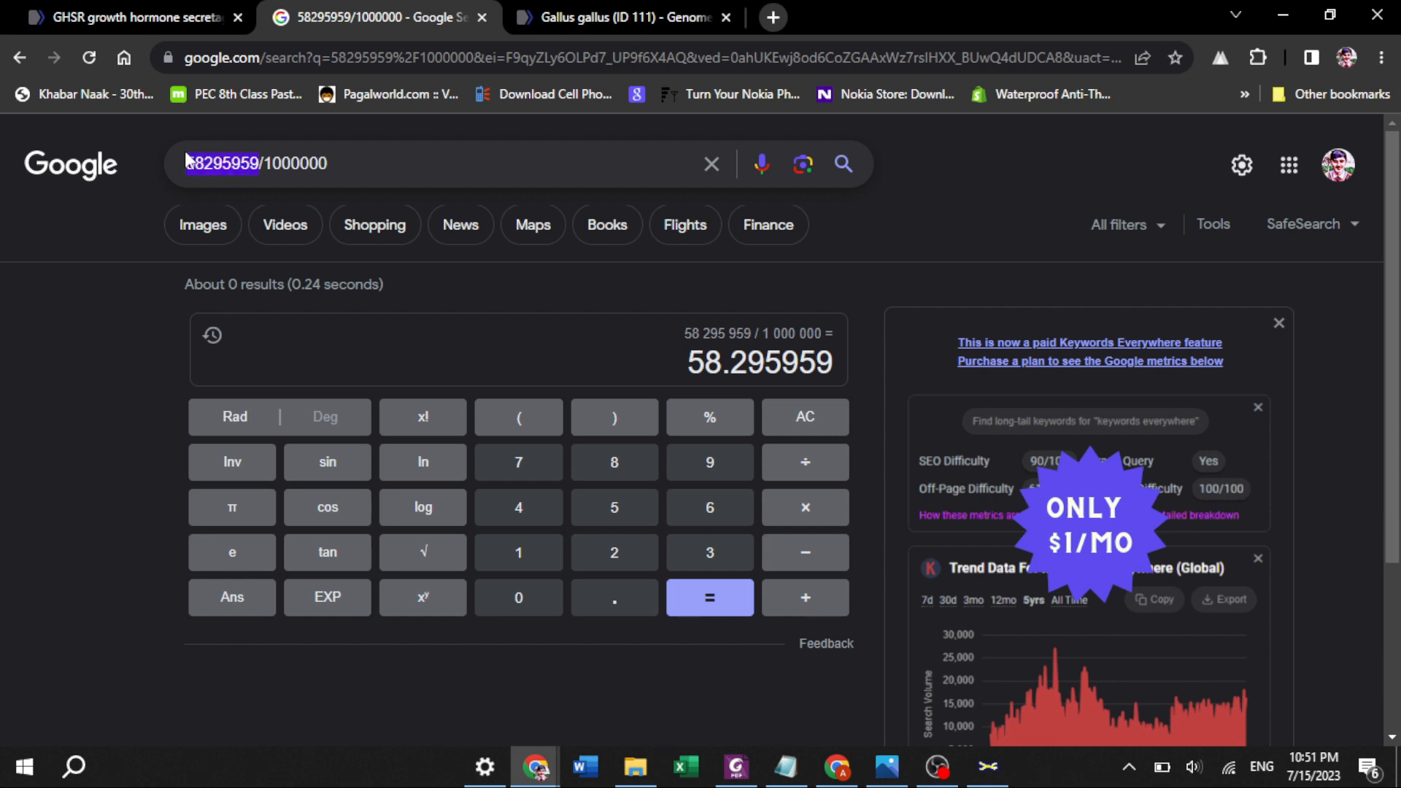
key("ctrl+v")
key("ctrl+v")
key("ctrl+v")
key("BackSpace")
key("BackSpace")
key("BackSpace")
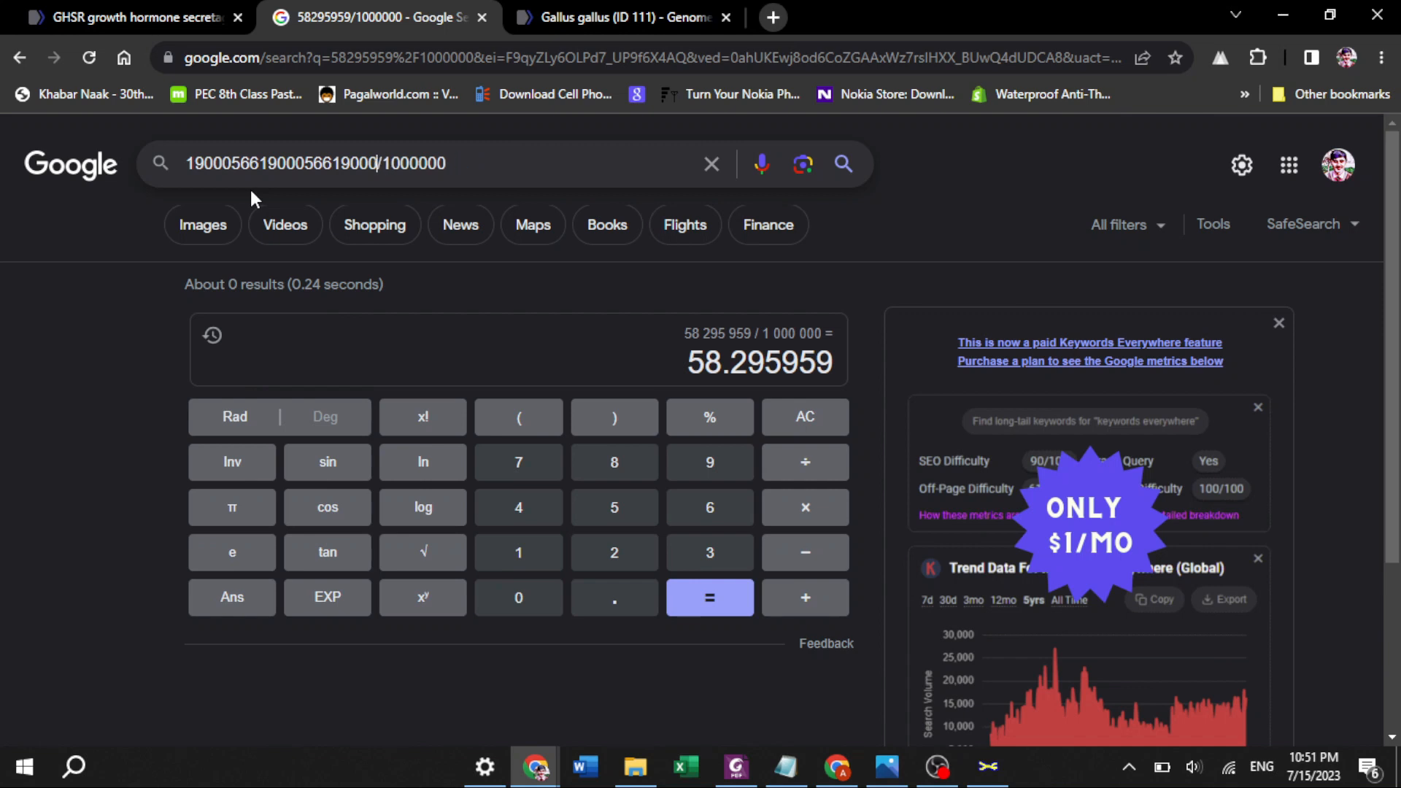
key("BackSpace")
key("BackSpace")
key("BackSpace")
key("BackSpace")
key("BackSpace")
key("BackSpace")
key("BackSpace")
key("BackSpace")
key("BackSpace")
key("BackSpace")
key("BackSpace")
key("BackSpace")
key("BackSpace")
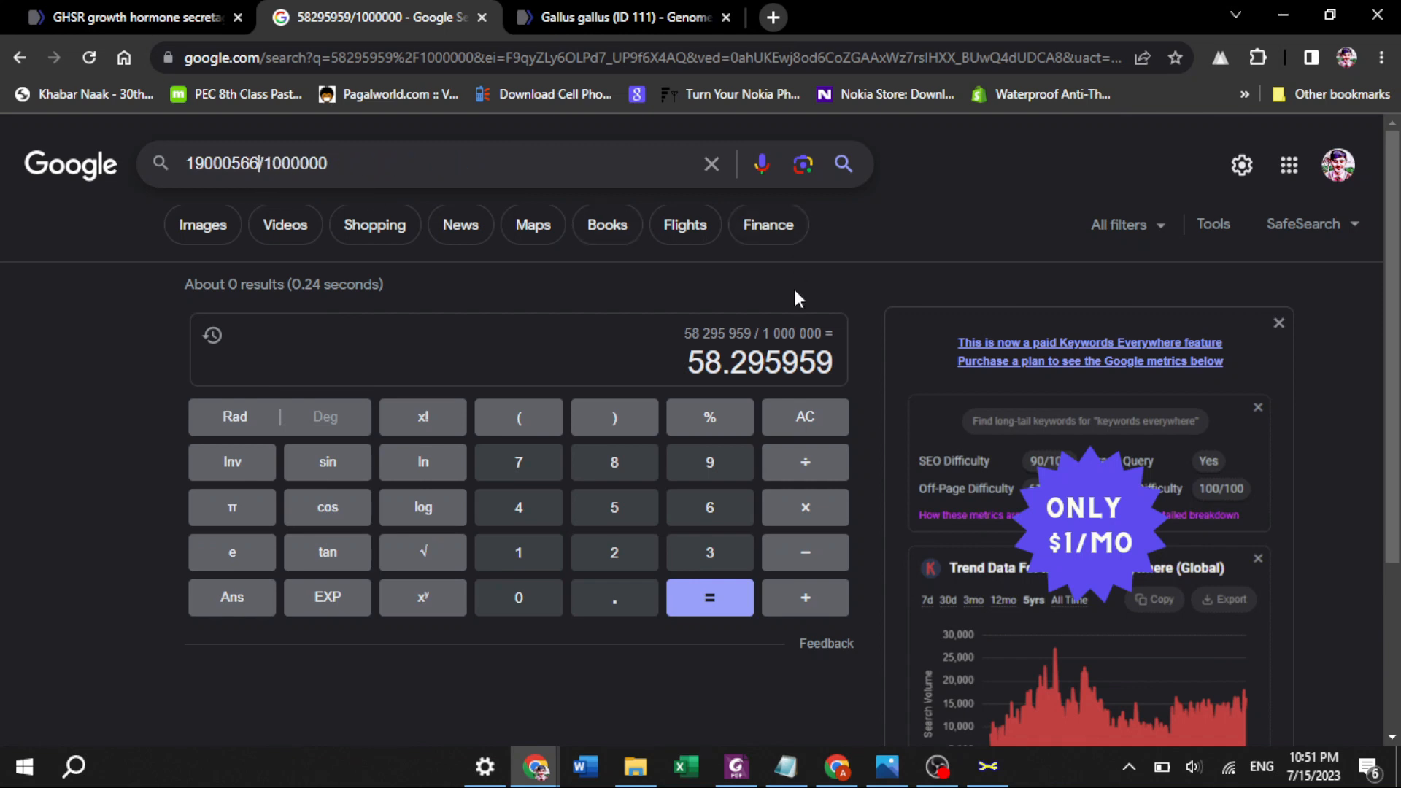
key("Return")
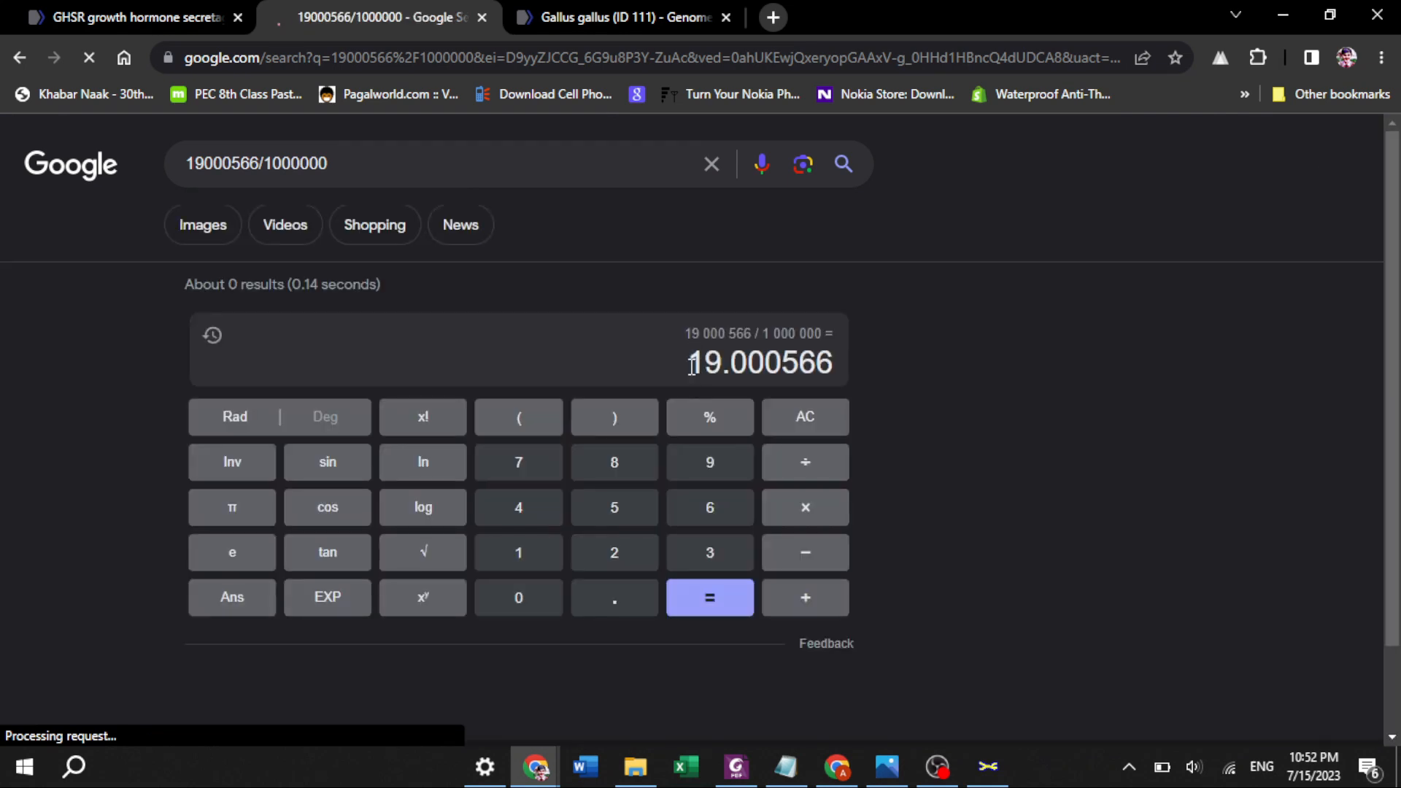
Step: Copy the quotient 19.000566, switch to MapChart and paste it between the start and end lines of group Chr9
left_click_drag(689, 363, 830, 360)
key("ctrl+c")
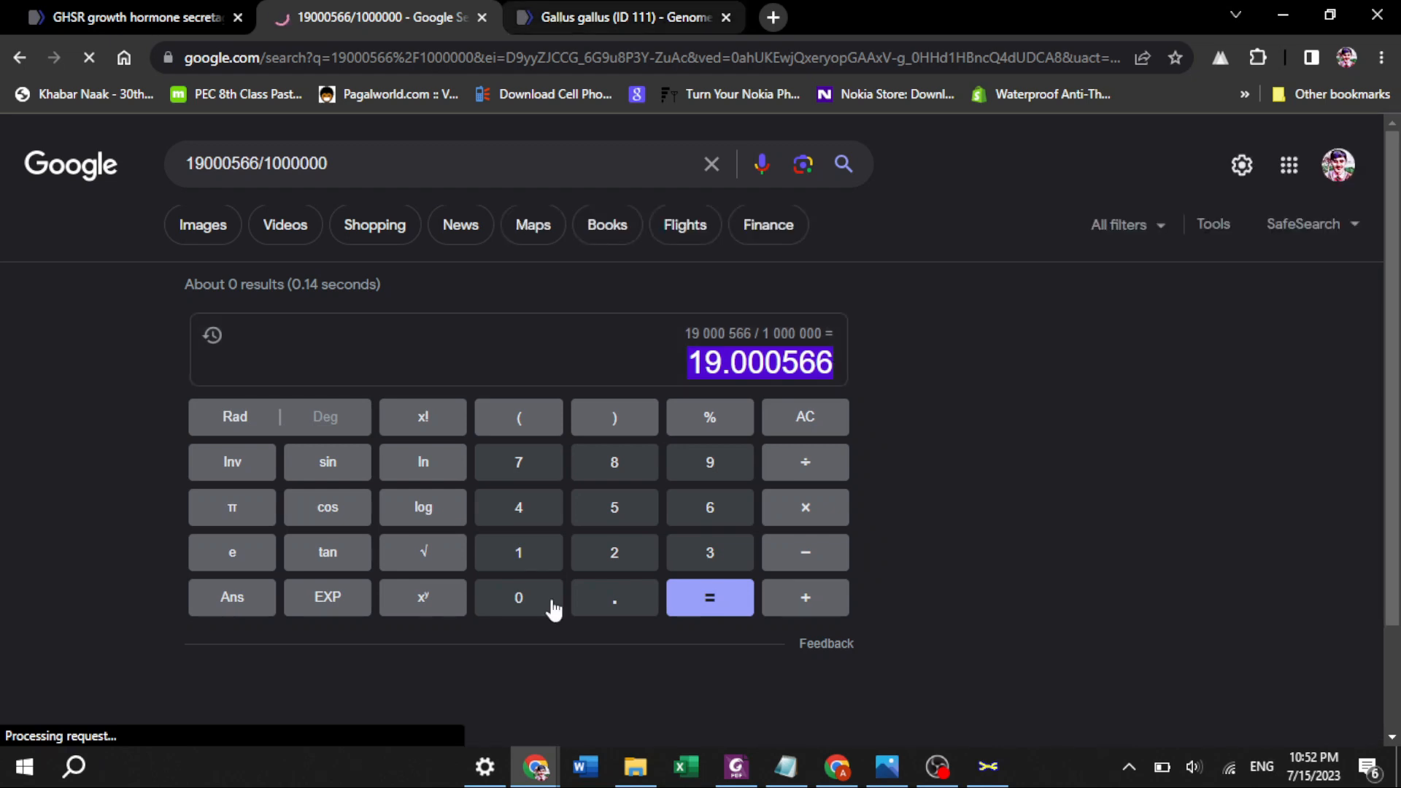
mouse_move(1002, 779)
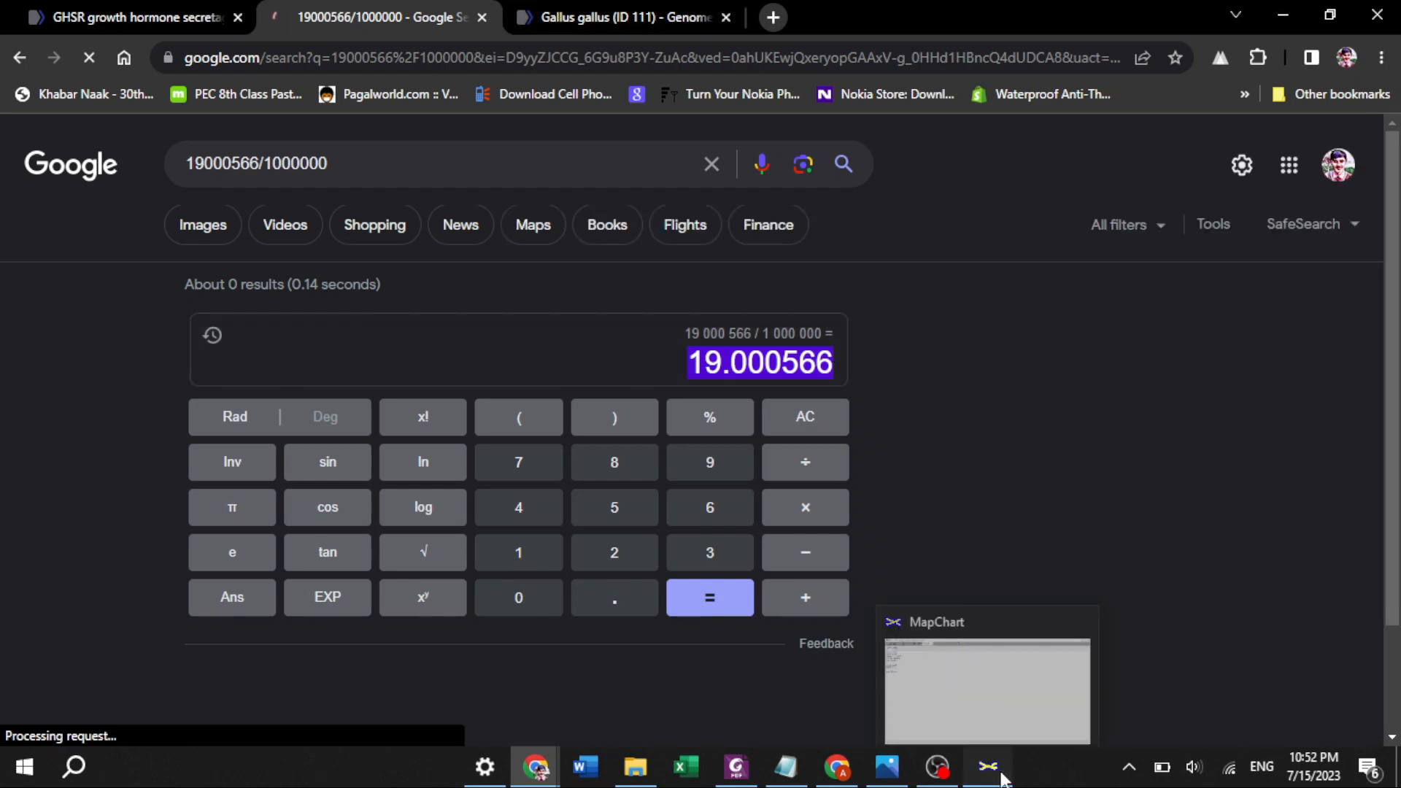
left_click(1002, 779)
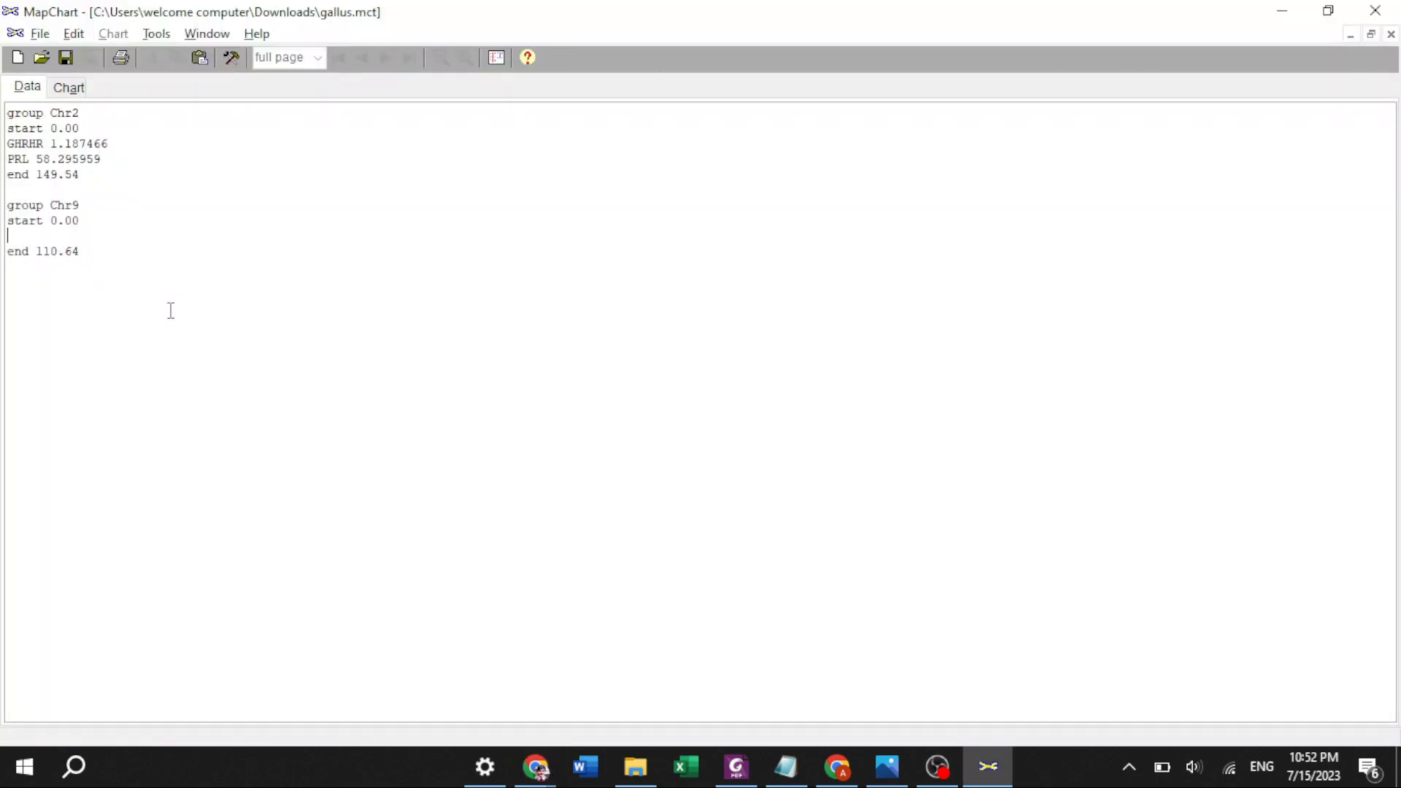
key("ctrl+v")
key("Down")
key("Home")
Step: Switch to Chrome, copy the gene symbol GHSR from the NCBI record's summary, and insert it before 19.000566 in MapChart
key("alt+Tab")
key("alt+Tab")
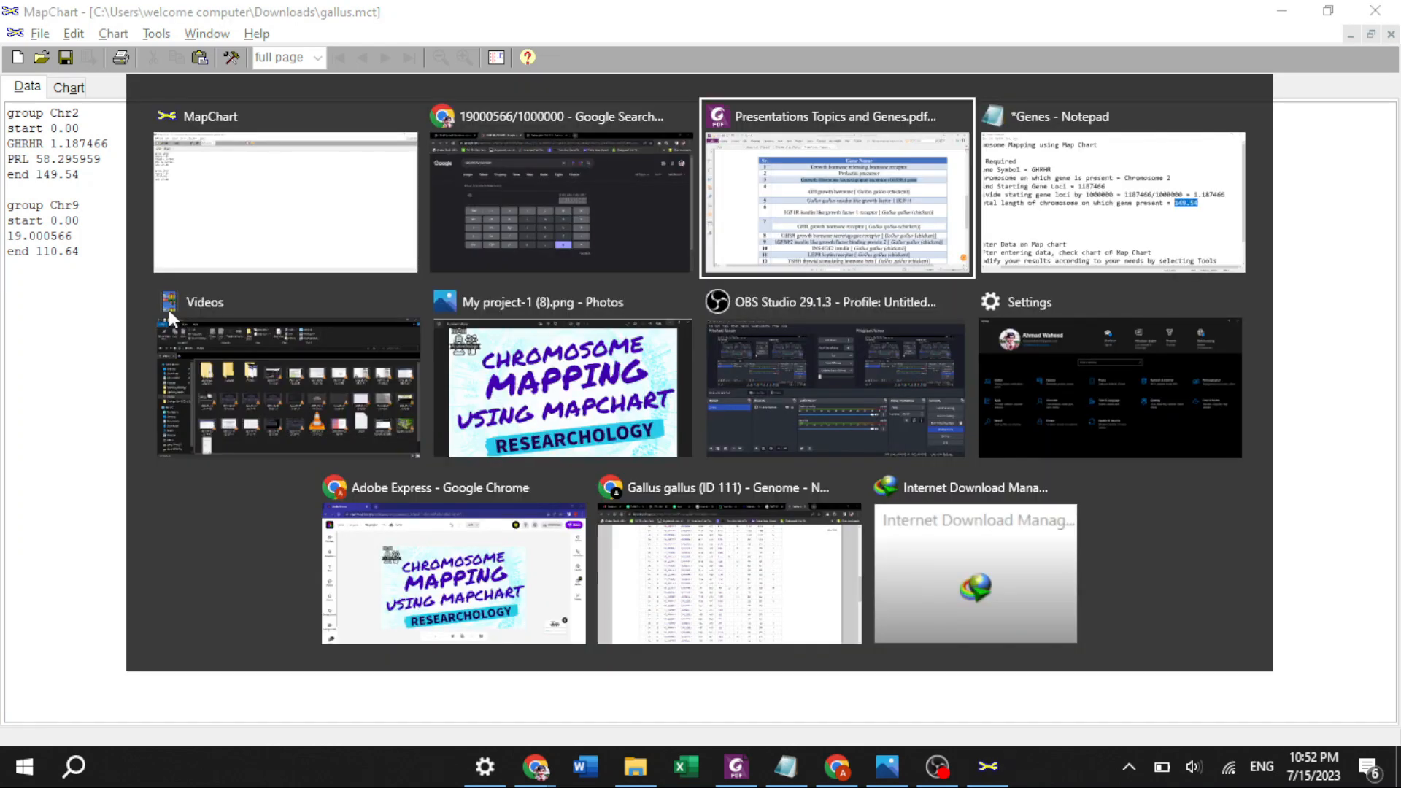
key("alt+Tab")
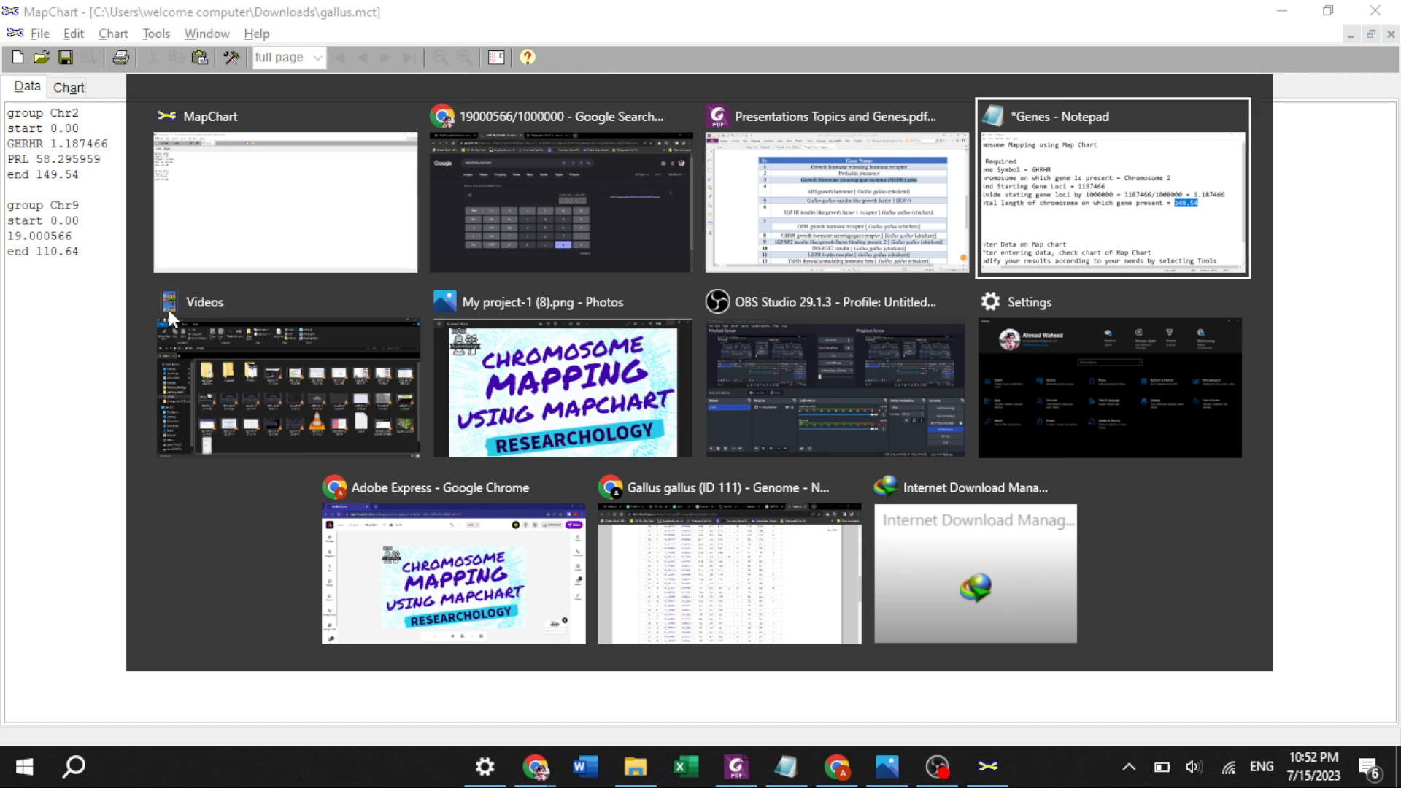
key("alt+Tab")
key("alt+Tab")
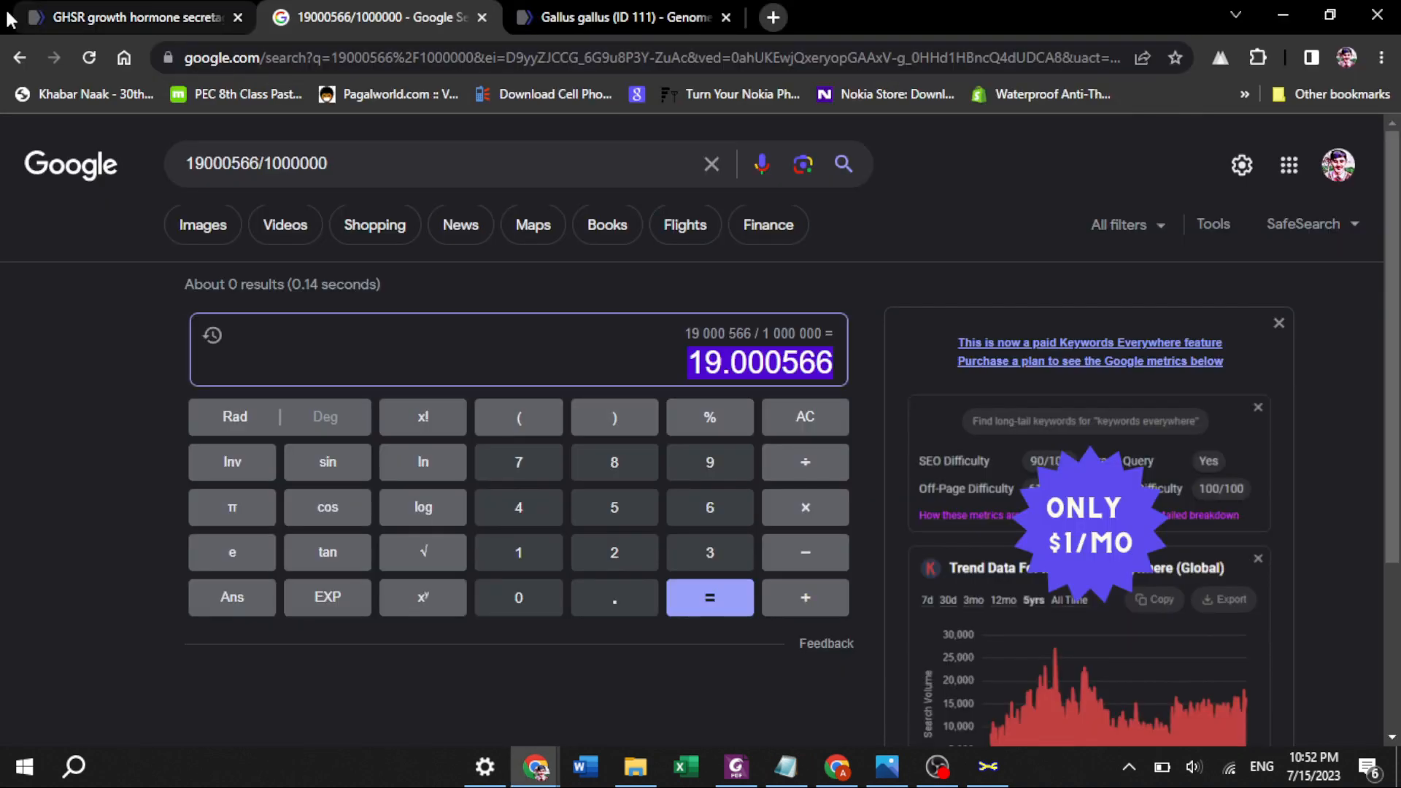
left_click(9, 17)
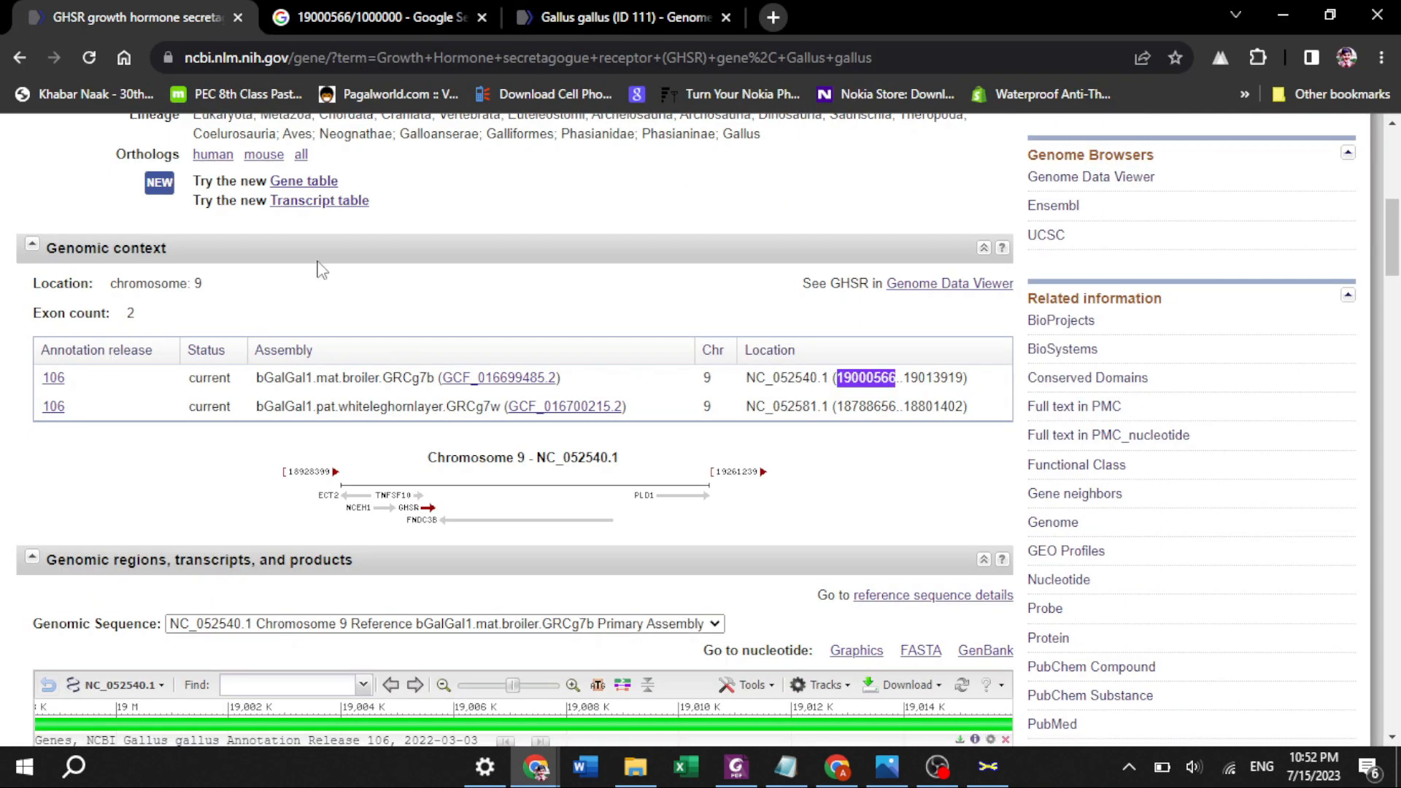
scroll(321, 270, "up", 5)
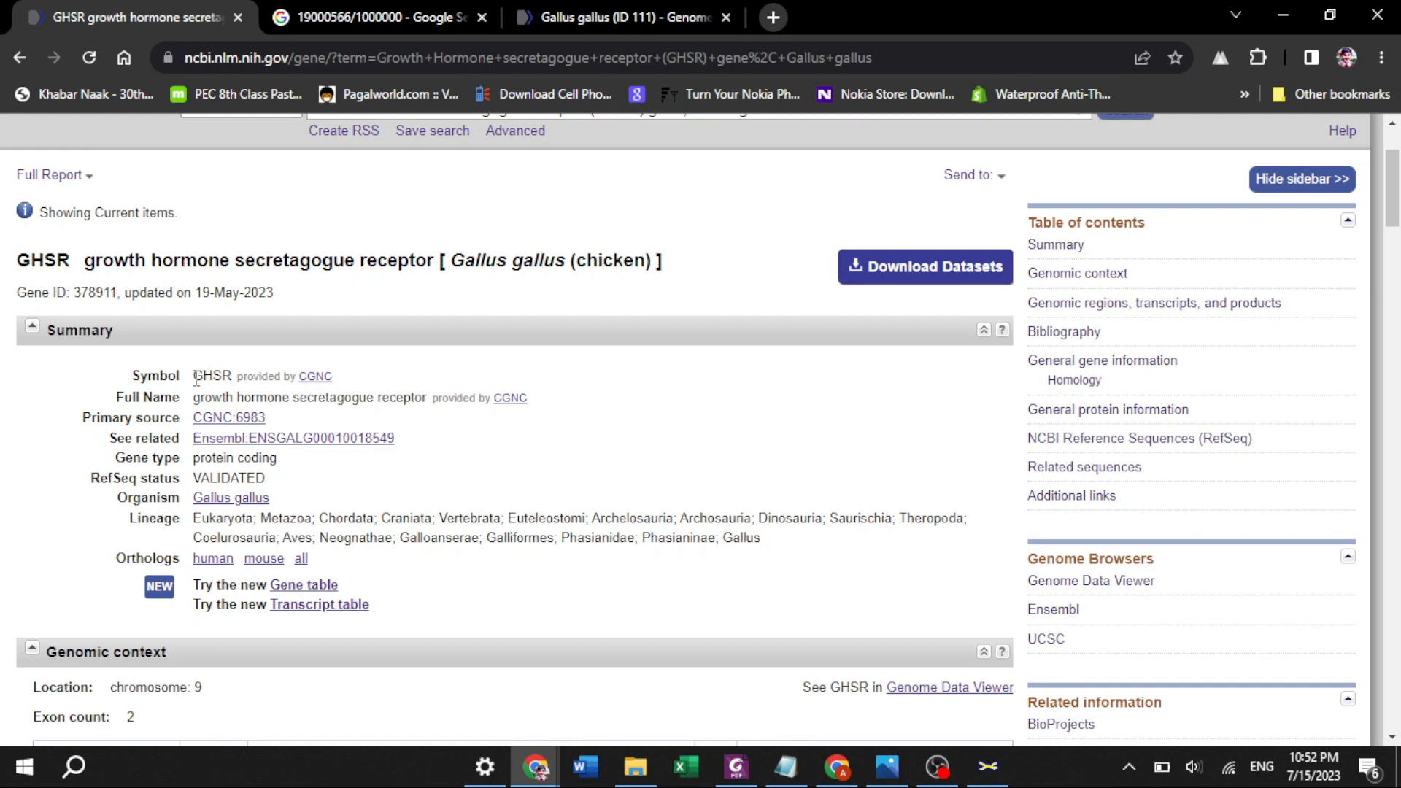
left_click_drag(196, 377, 232, 380)
key("ctrl+c")
left_click(988, 766)
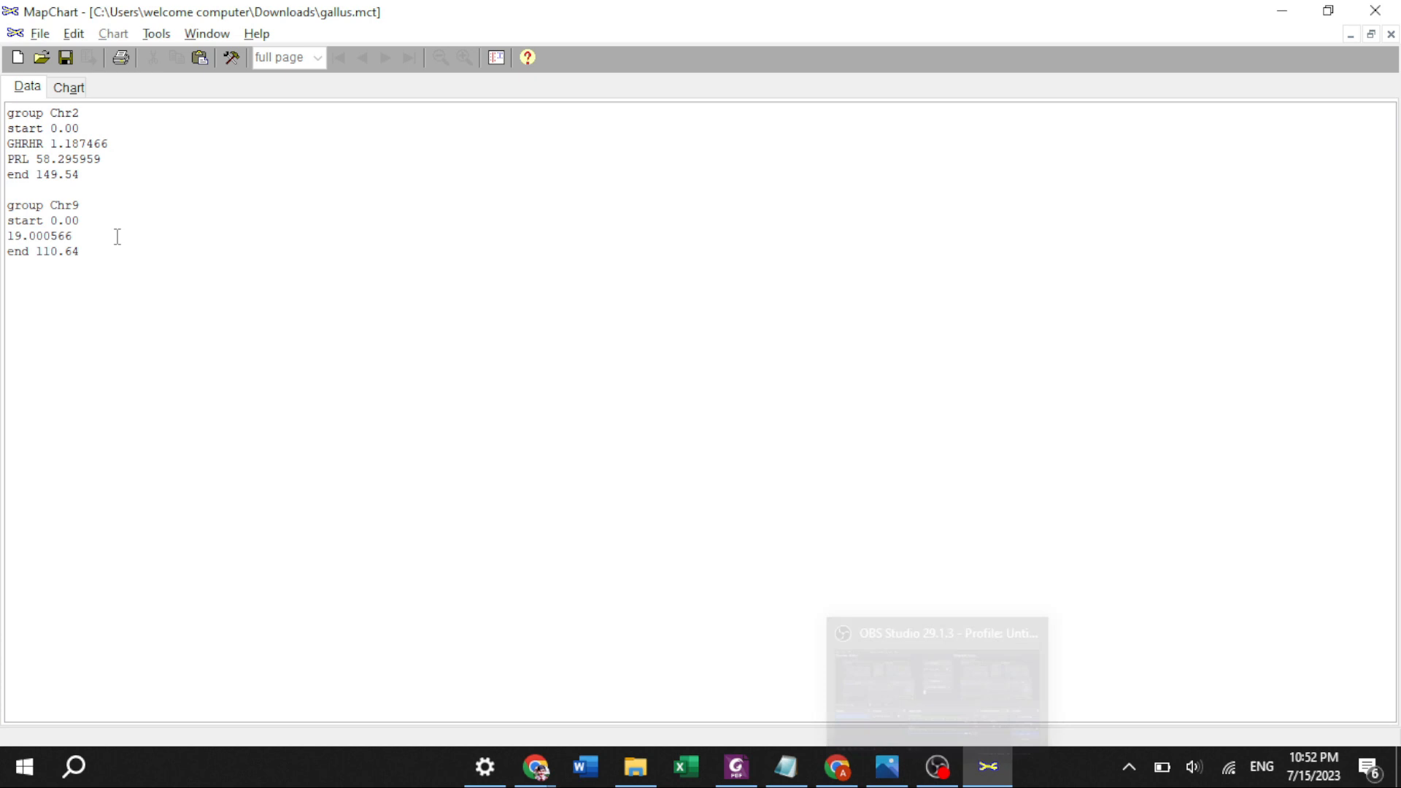
key("ctrl+v")
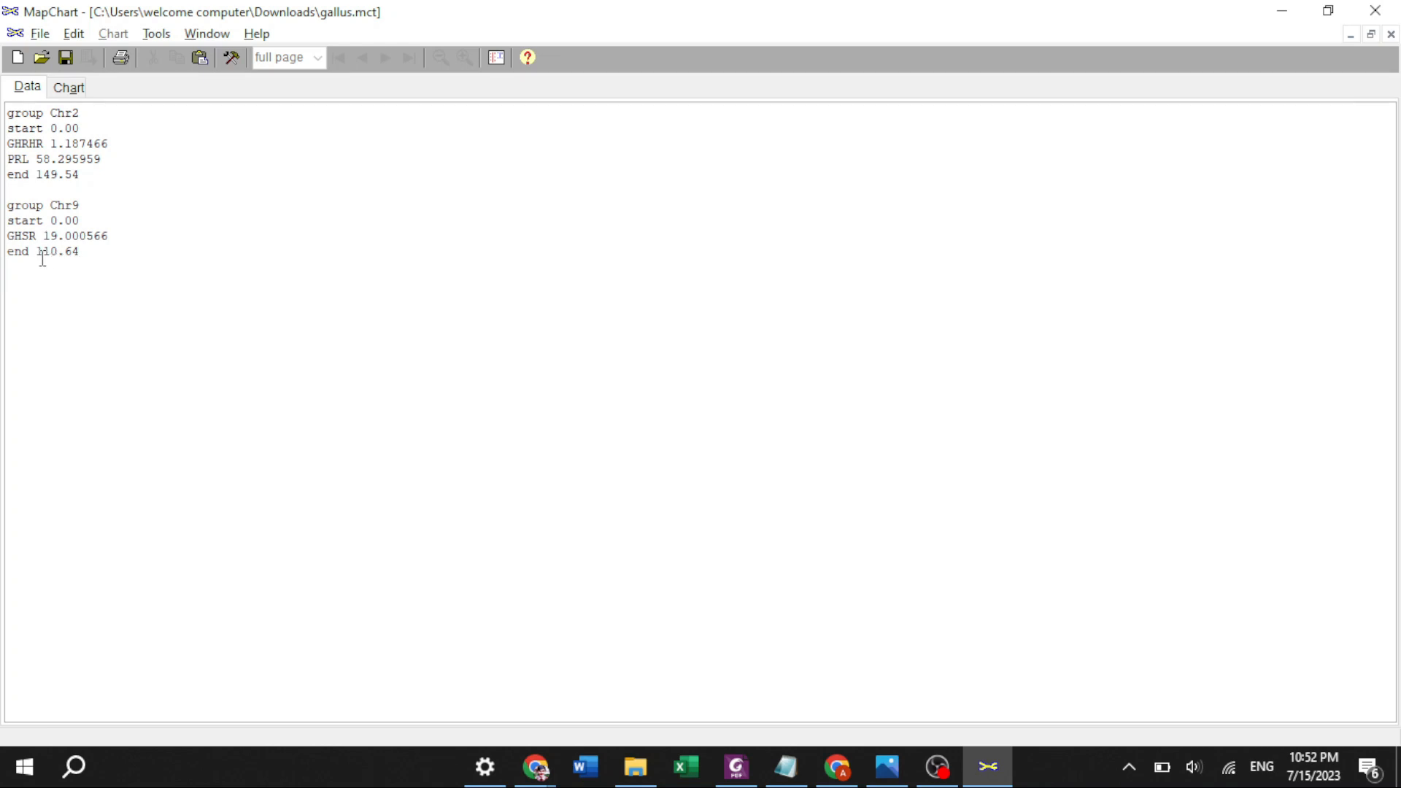
Step: Copy chromosome 9's size from the Gallus gallus genome table in Chrome, set the Chr9 end to 23.73 in MapChart, and display the chart
left_click_drag(37, 251, 86, 251)
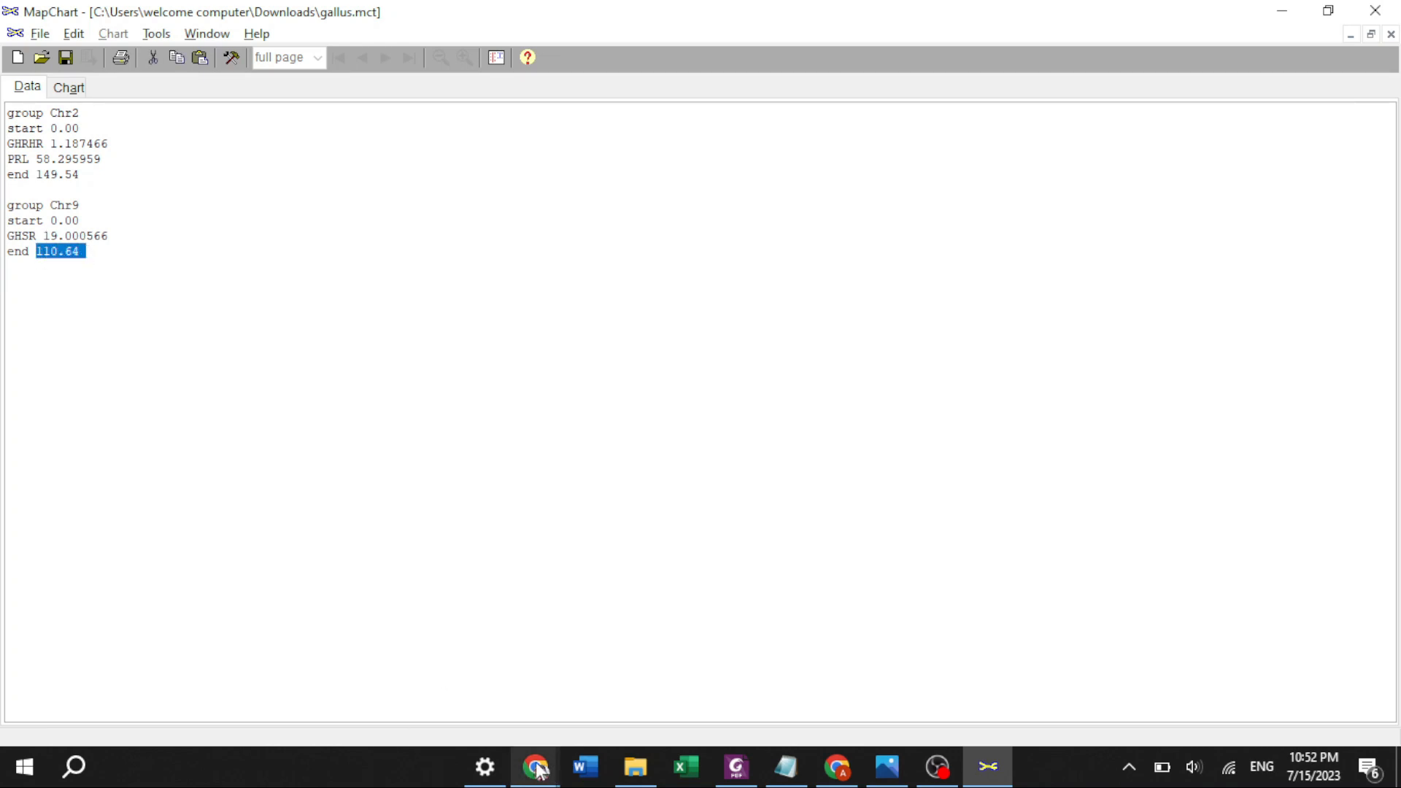
mouse_move(537, 768)
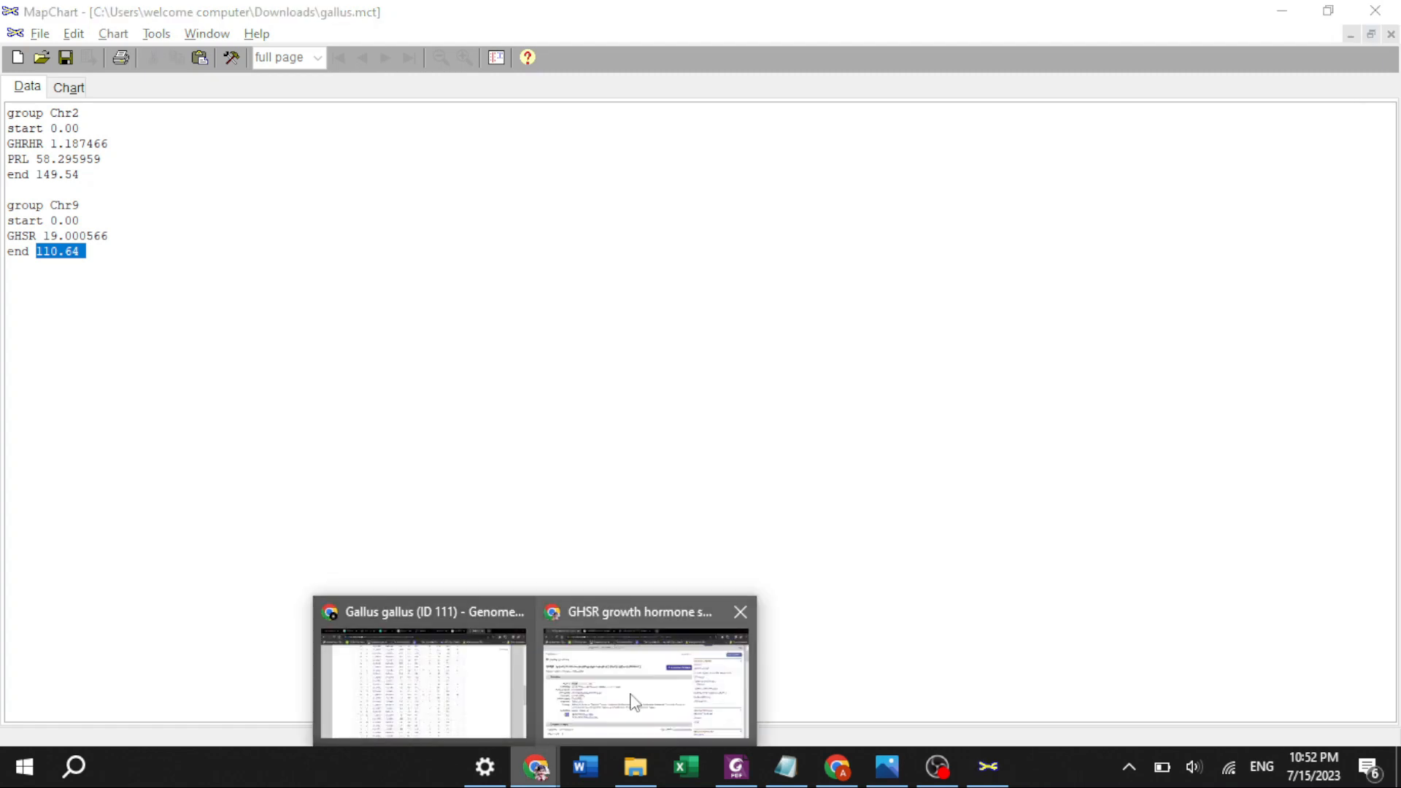
left_click(642, 672)
left_click(589, 11)
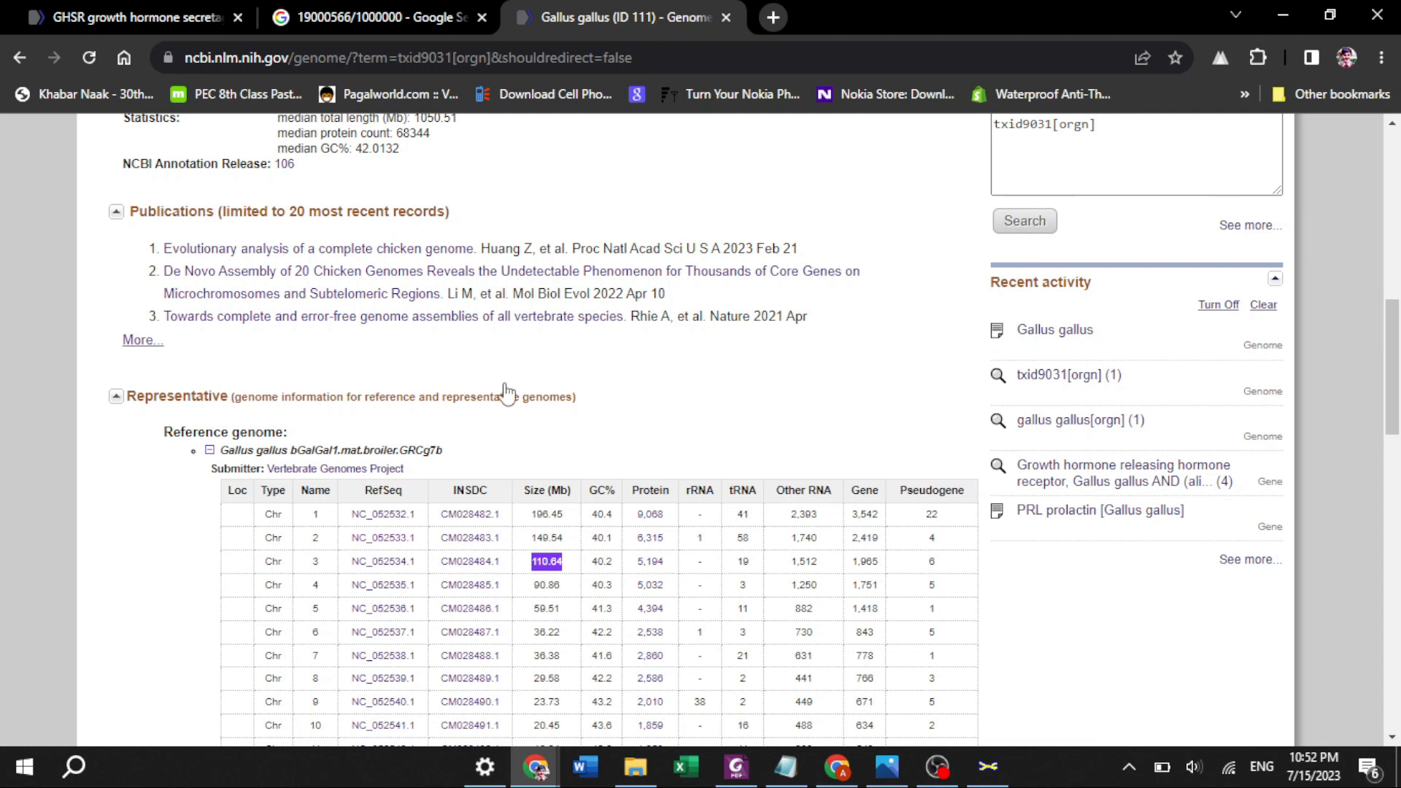
scroll(688, 360, "down", 5)
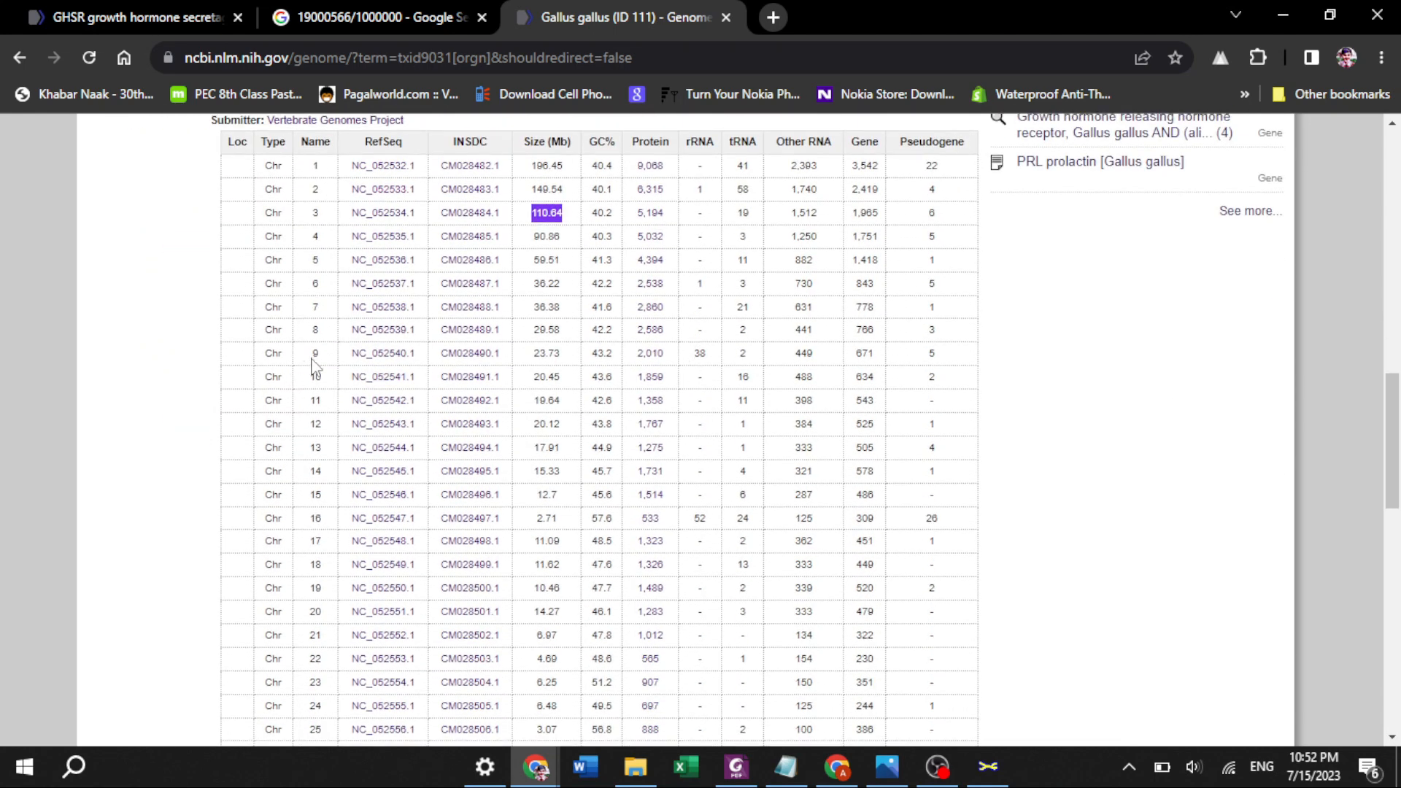
left_click_drag(561, 355, 531, 357)
key("ctrl+c")
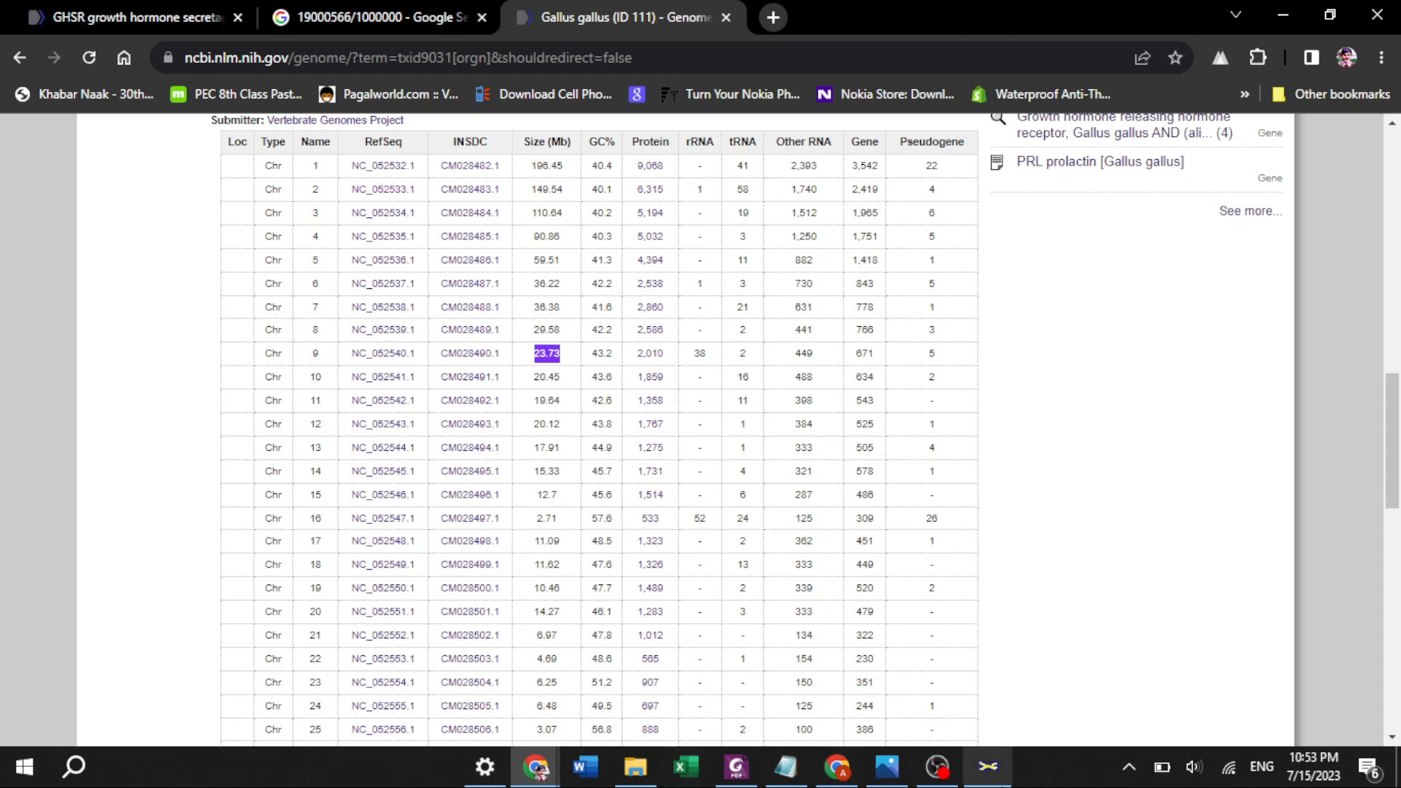
left_click(989, 766)
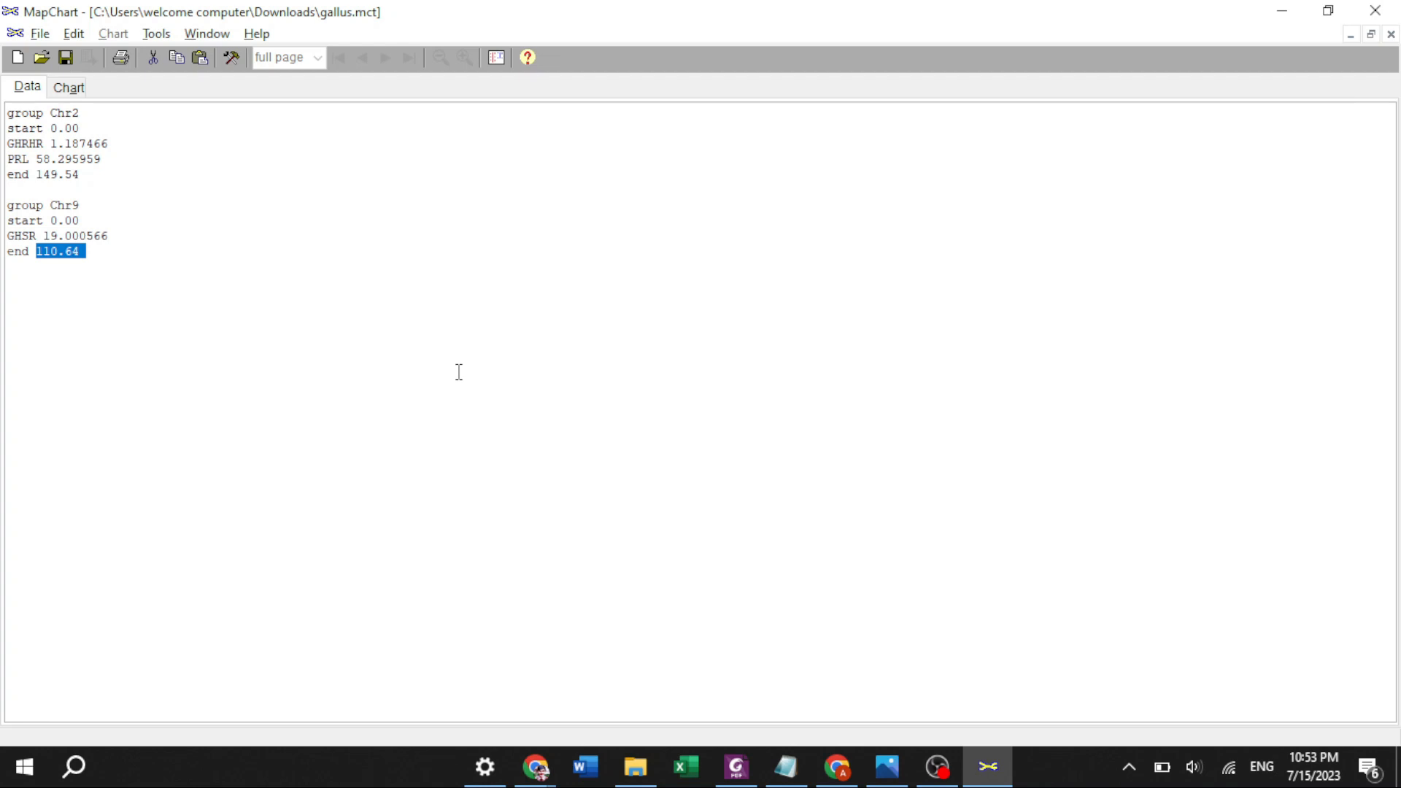
key("ctrl+v")
left_click(69, 90)
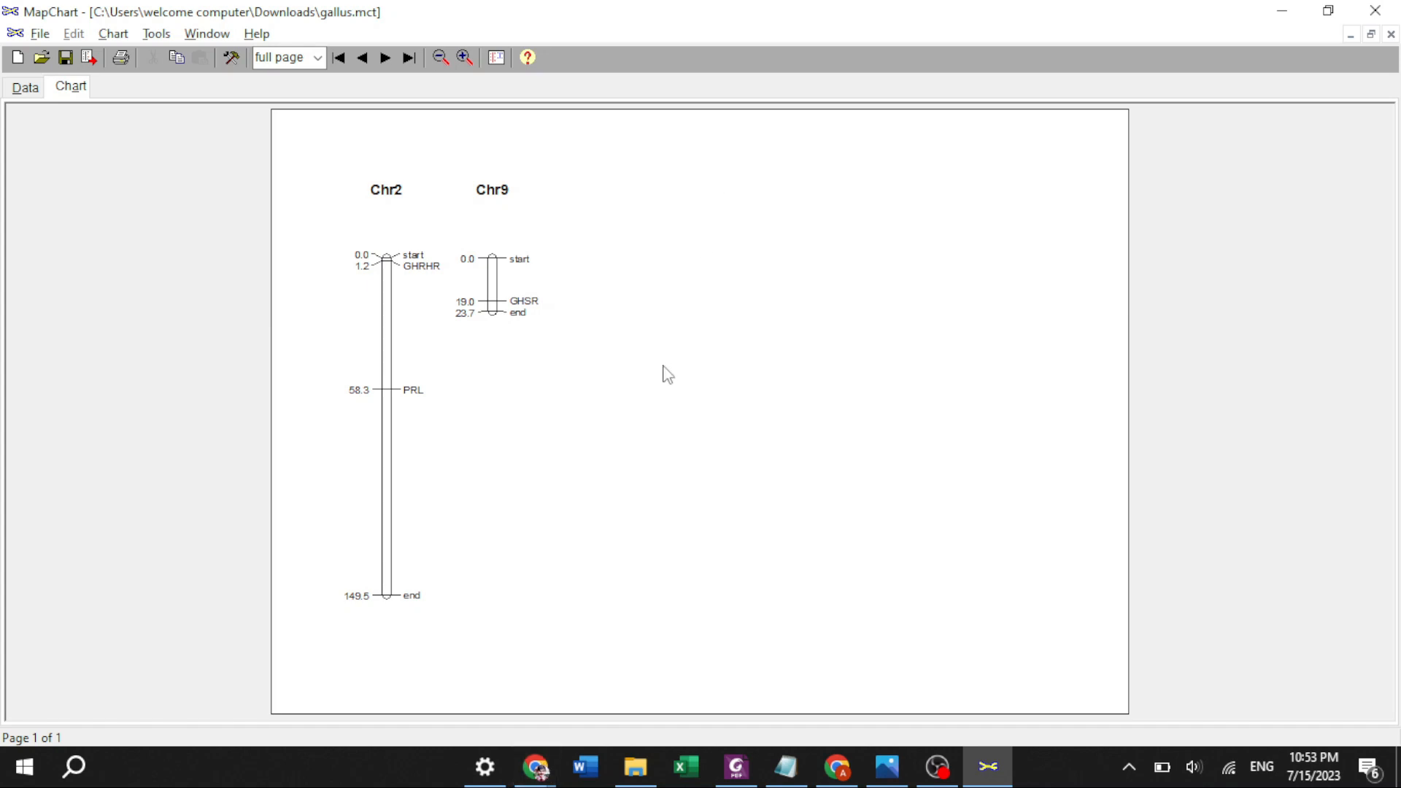
Step: Switch to the other Chrome window, examine the Chromosomes diagram on the Gallus gallus genome page, and return to MapChart
left_click(543, 772)
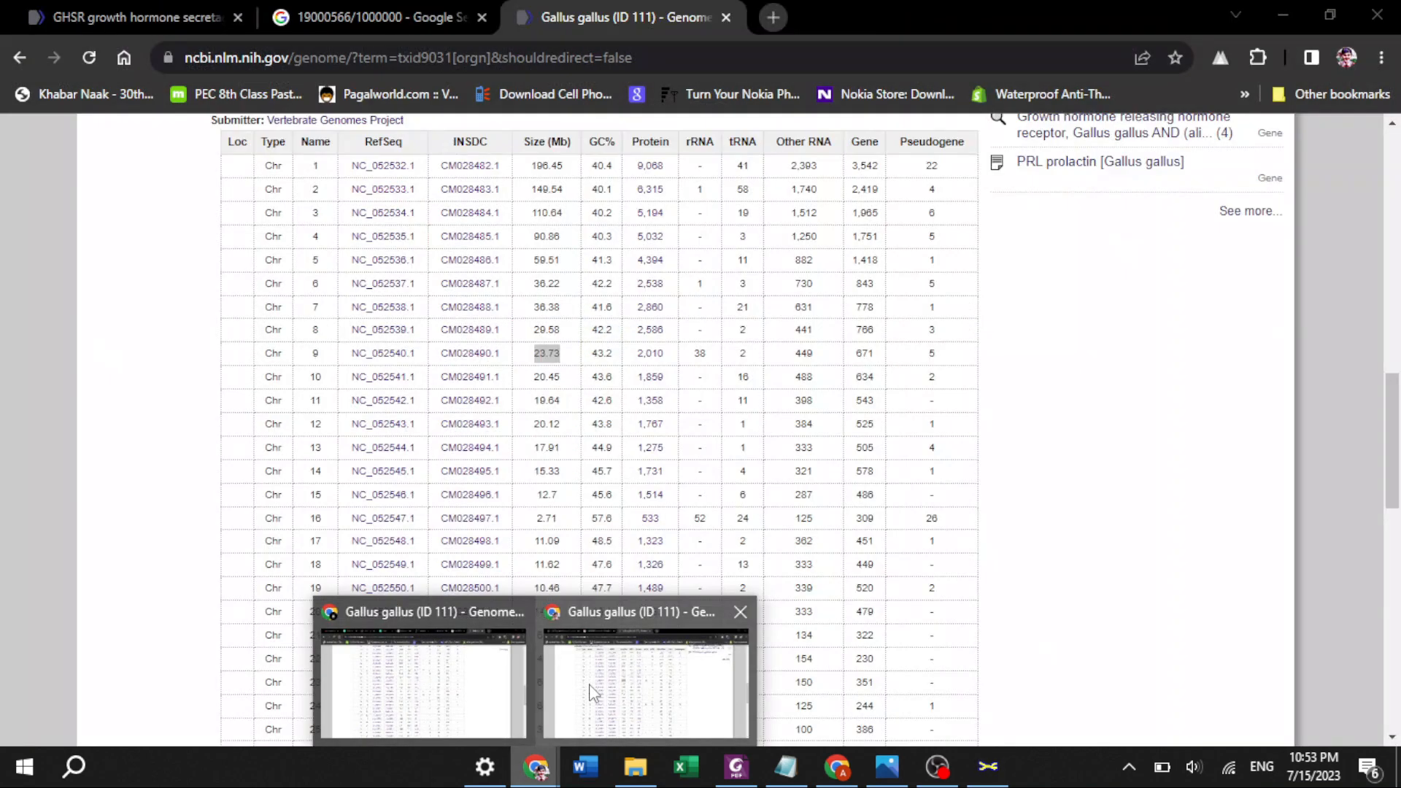
left_click(462, 692)
scroll(967, 576, "down", 5)
scroll(967, 576, "down", 5)
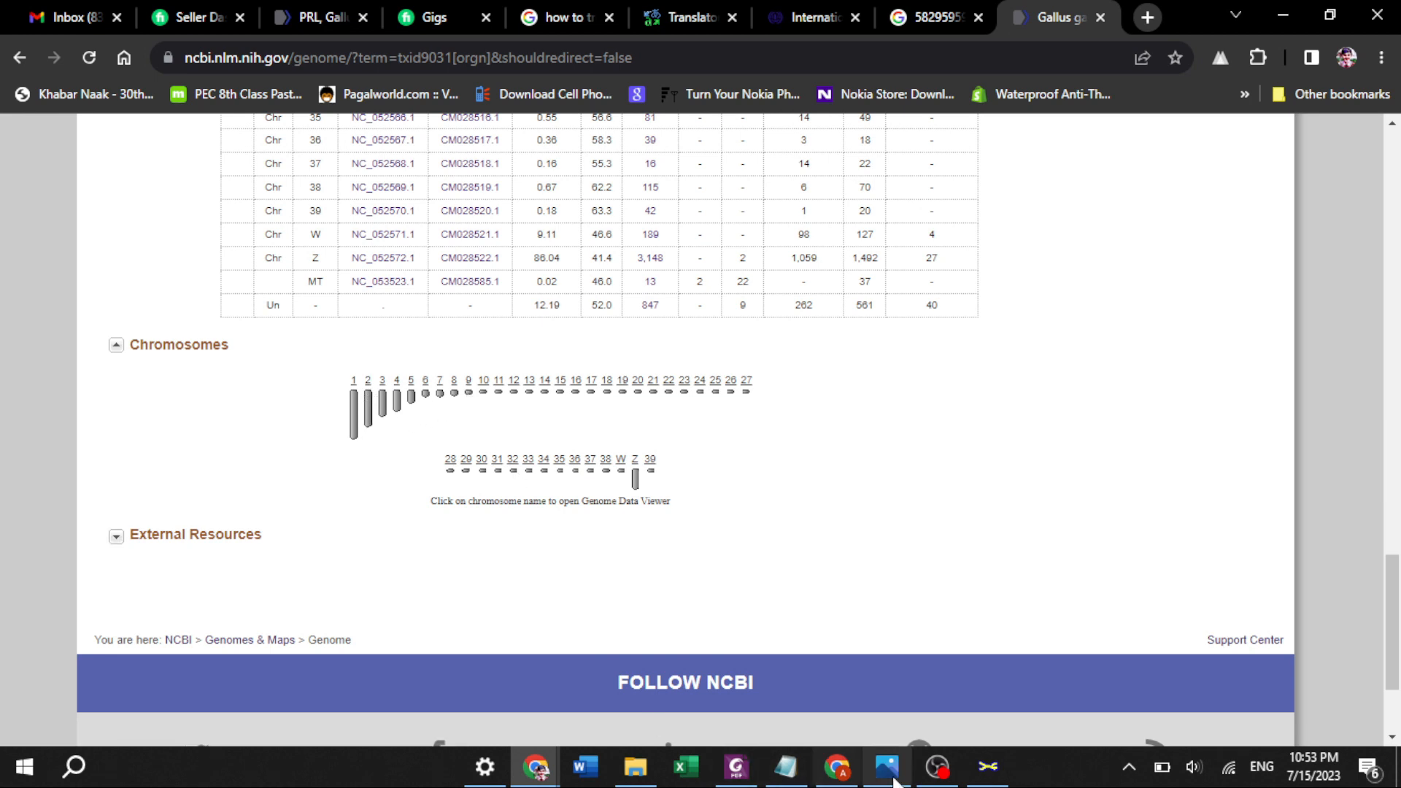
left_click(986, 768)
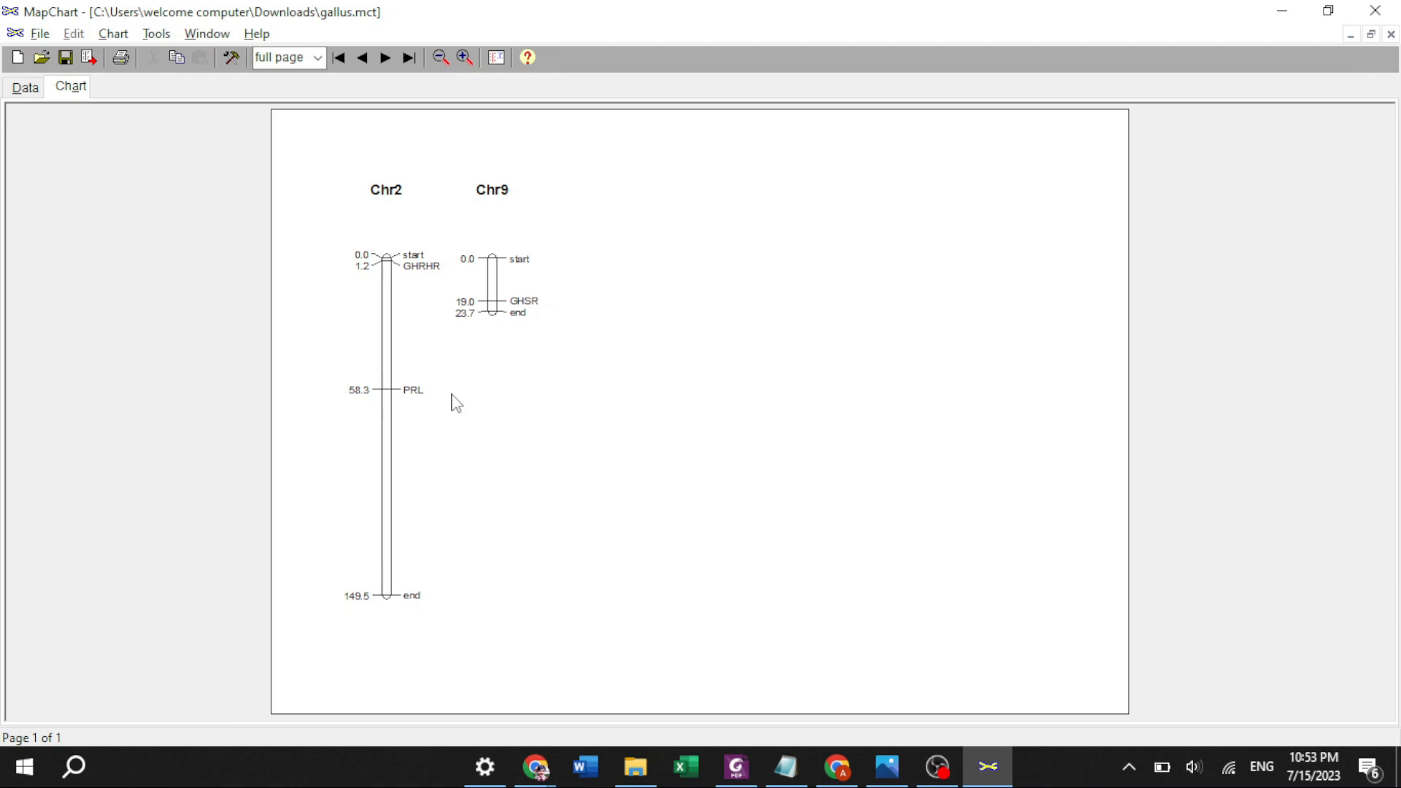
Step: Review the Chr2 and Chr9 data entries and display the chromosome chart again
left_click(24, 88)
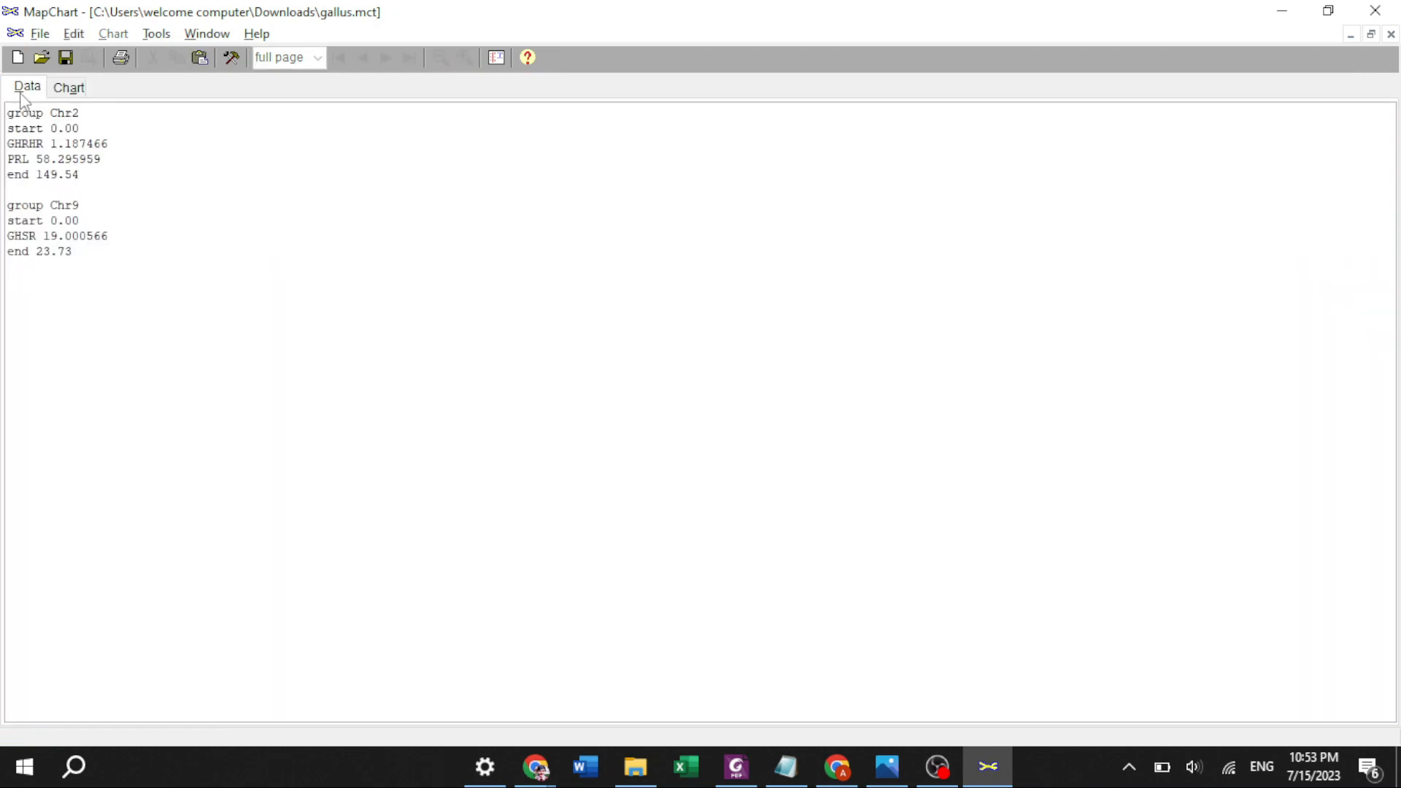
key("Return")
left_click(63, 93)
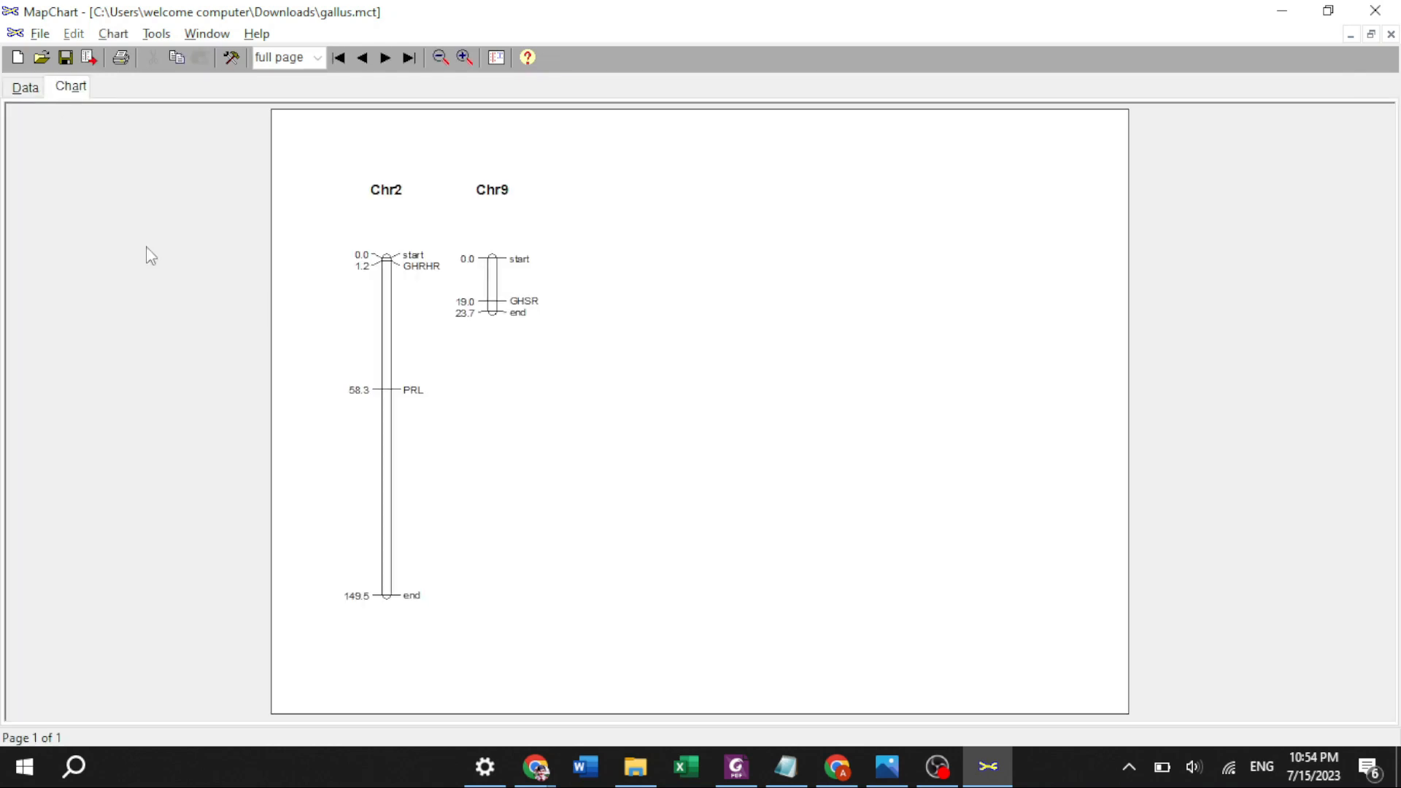